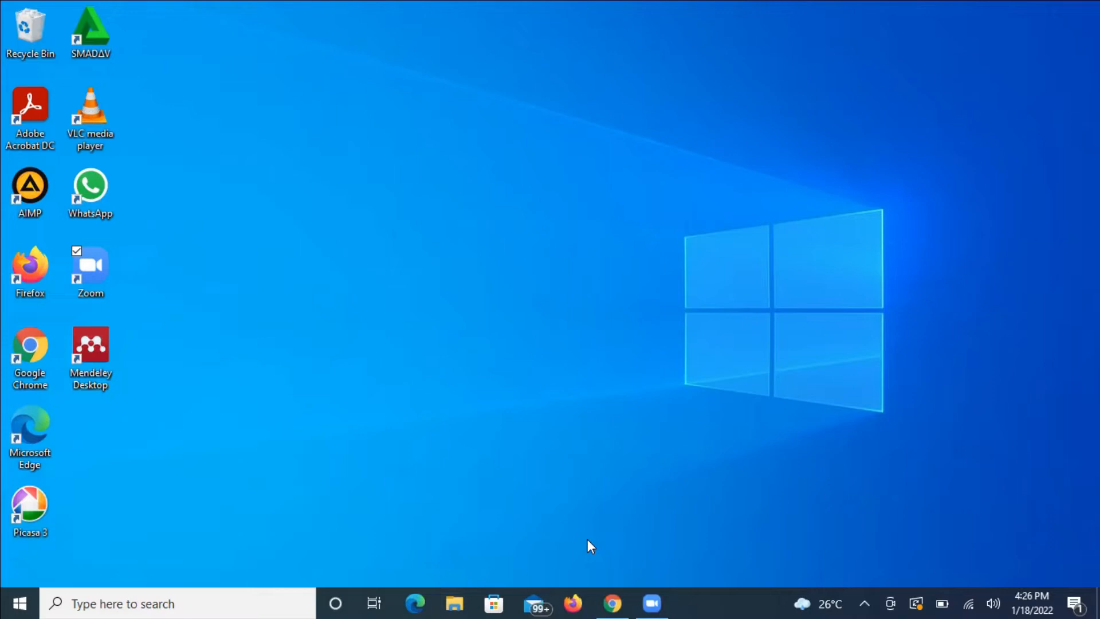
Switch to Chrome and view the already open Mendeley Desktop download page and its address.
click(616, 603)
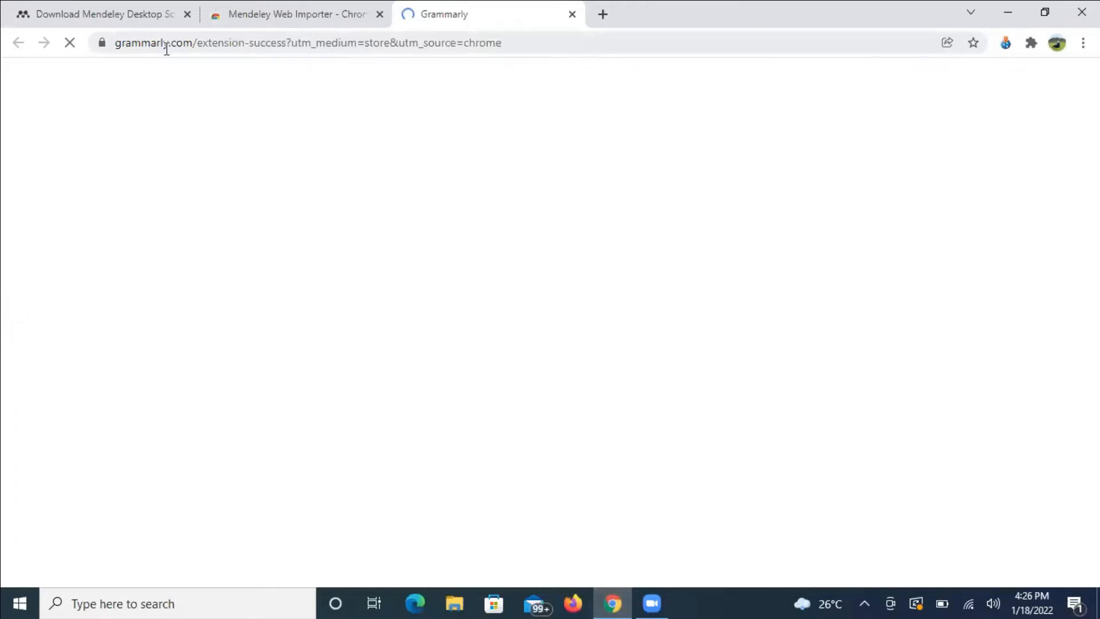
key(ctrl+Tab)
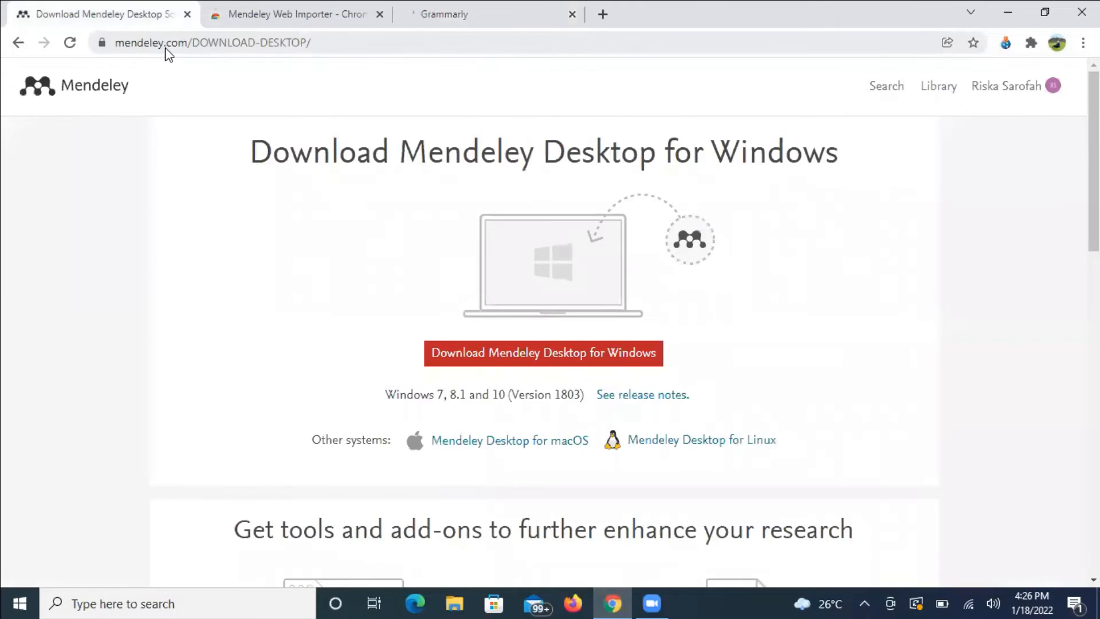
click(168, 54)
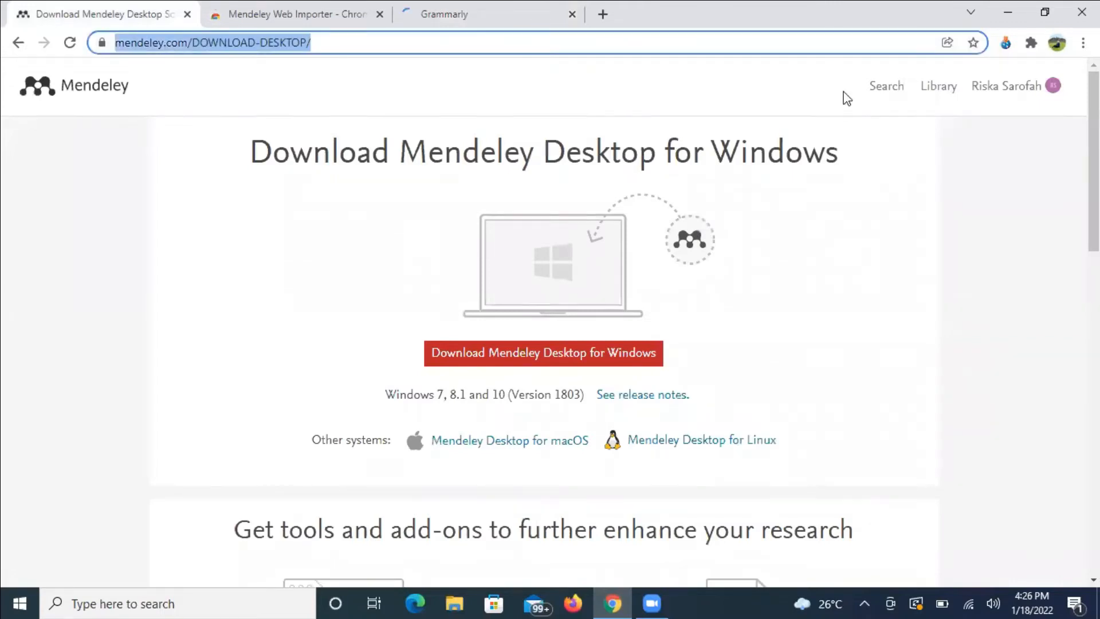
Search the web for "mendeley desktop" in a new tab and open the Mendeley Desktop download page.
key(ctrl+t)
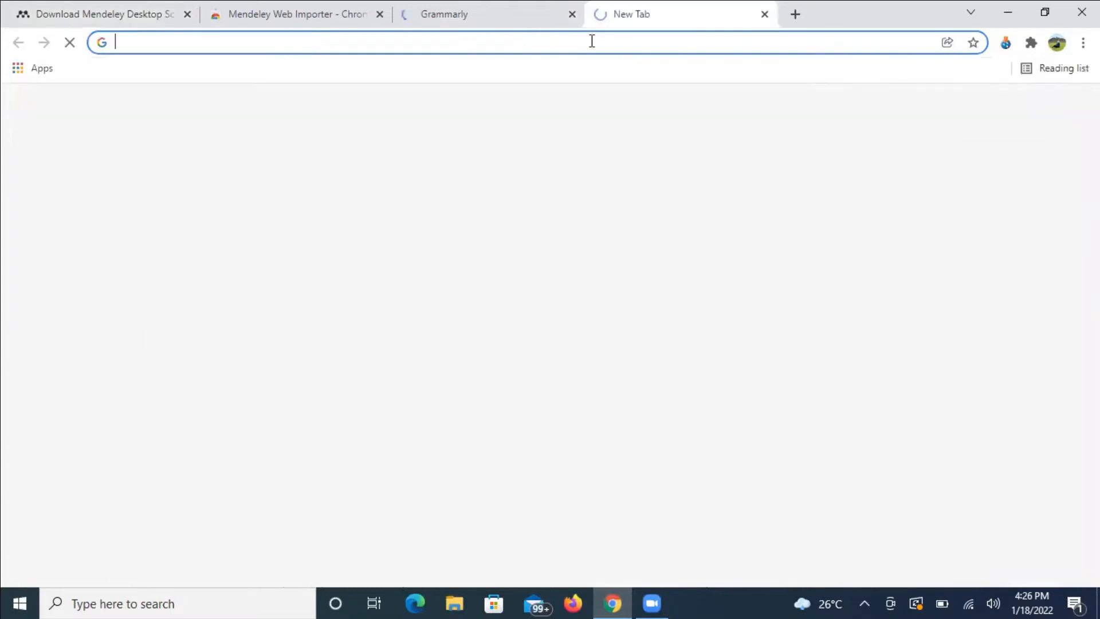
text(me)
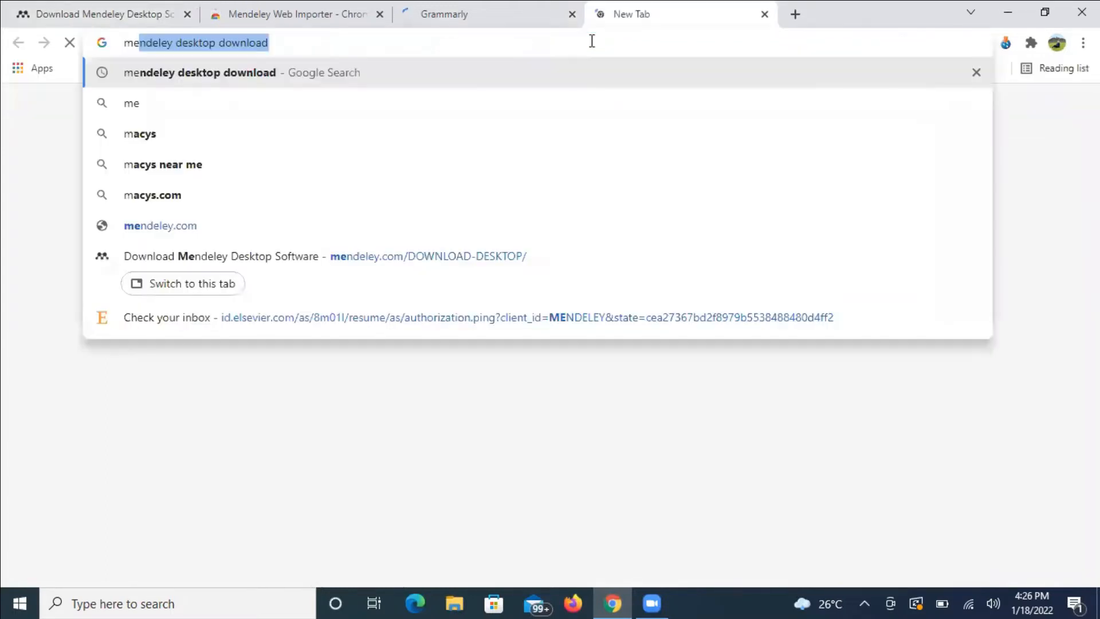
text(nd)
key(Right)
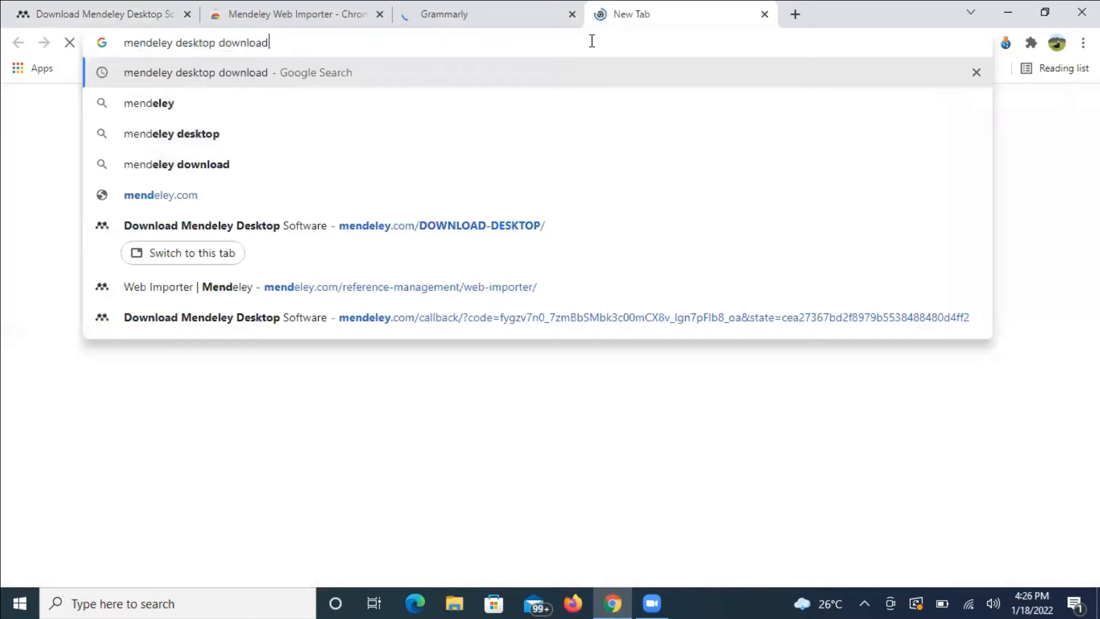
key(BackSpace)
key(BackSpace)
key(BackSpace)
key(BackSpace)
key(BackSpace)
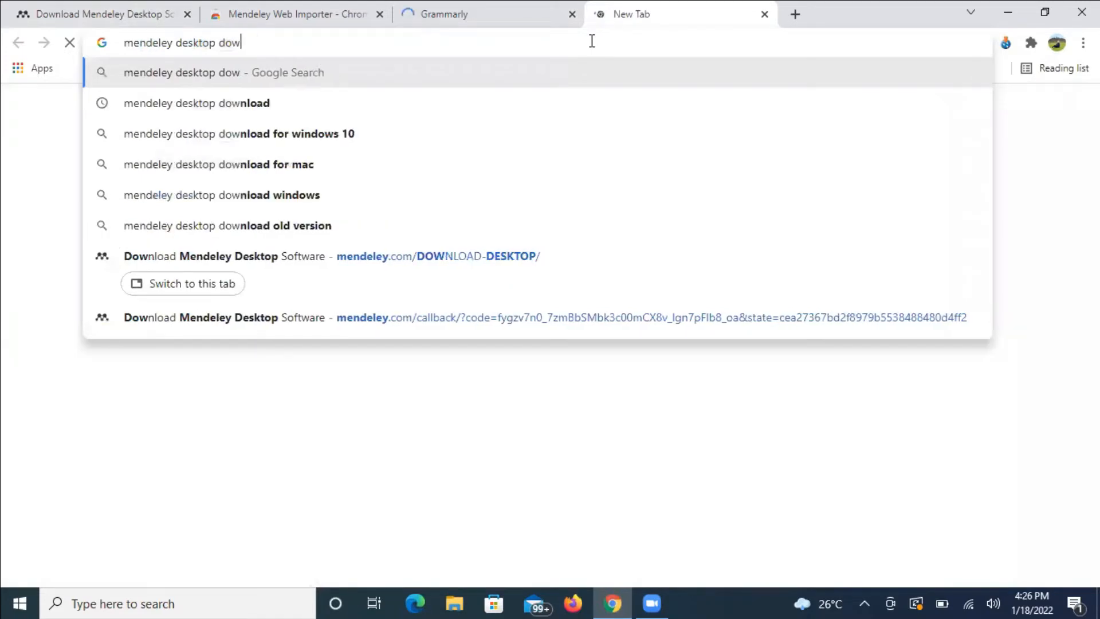
key(BackSpace)
key(BackSpace)
key(BackSpace)
key(BackSpace)
key(Return)
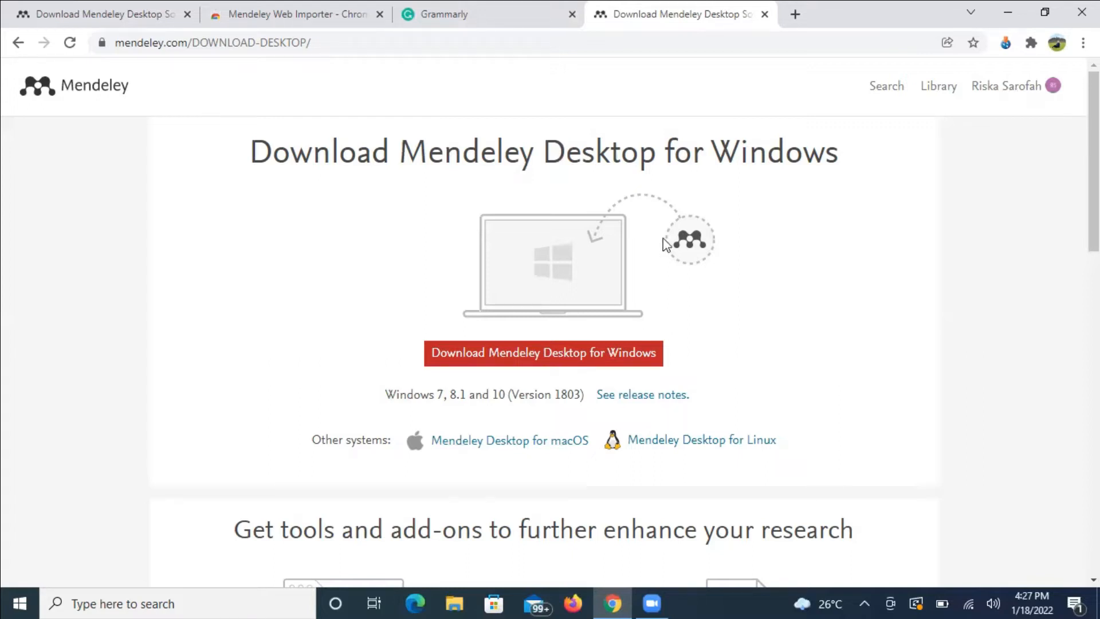
Minimize the browser, launch Mendeley Desktop from the desktop and maximize its window.
click(1015, 14)
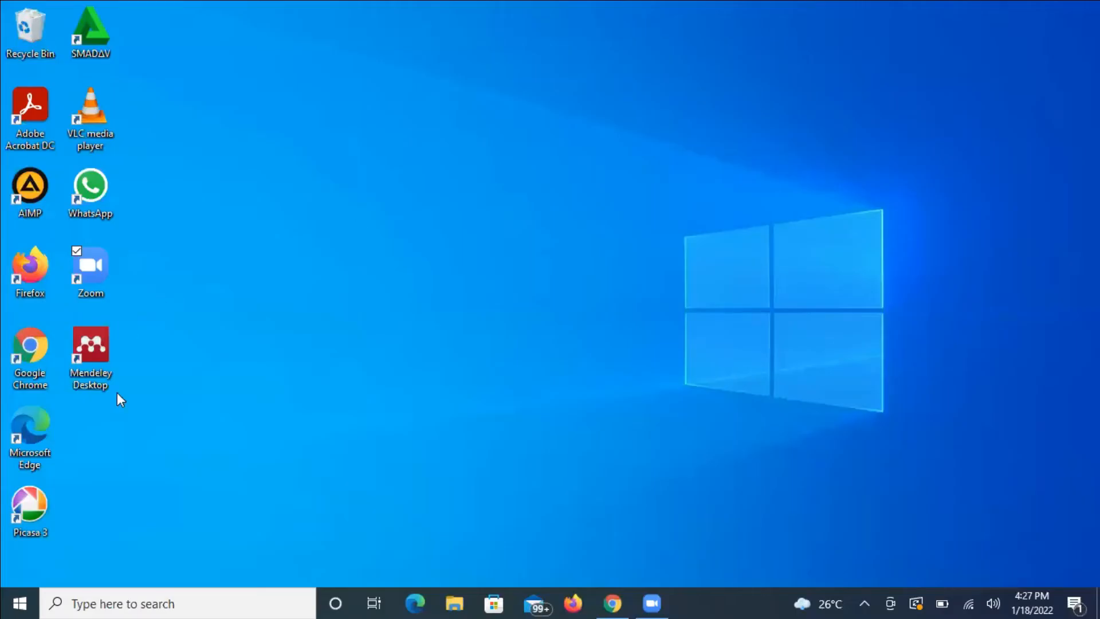
double_click(98, 353)
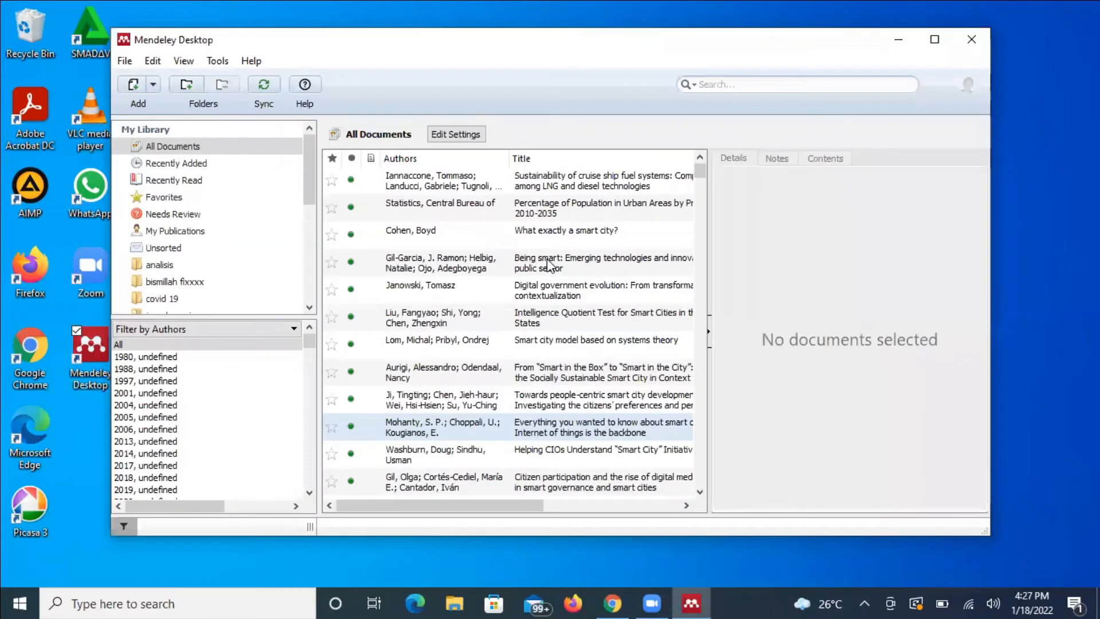
click(935, 39)
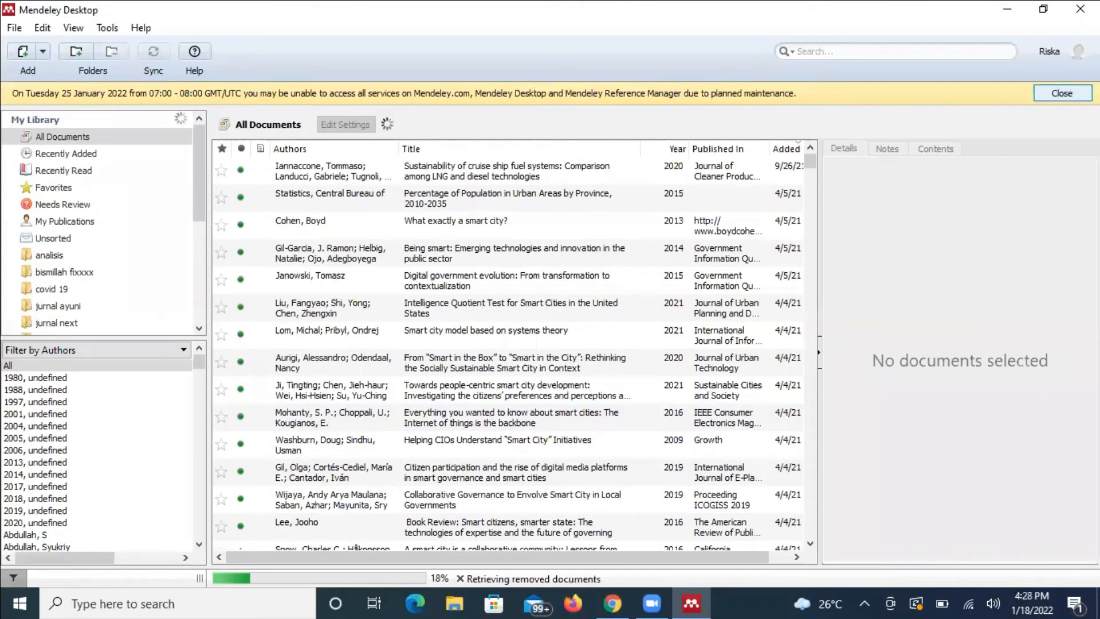
Synchronize the library with Mendeley Web and dismiss the planned-maintenance notices.
click(1062, 93)
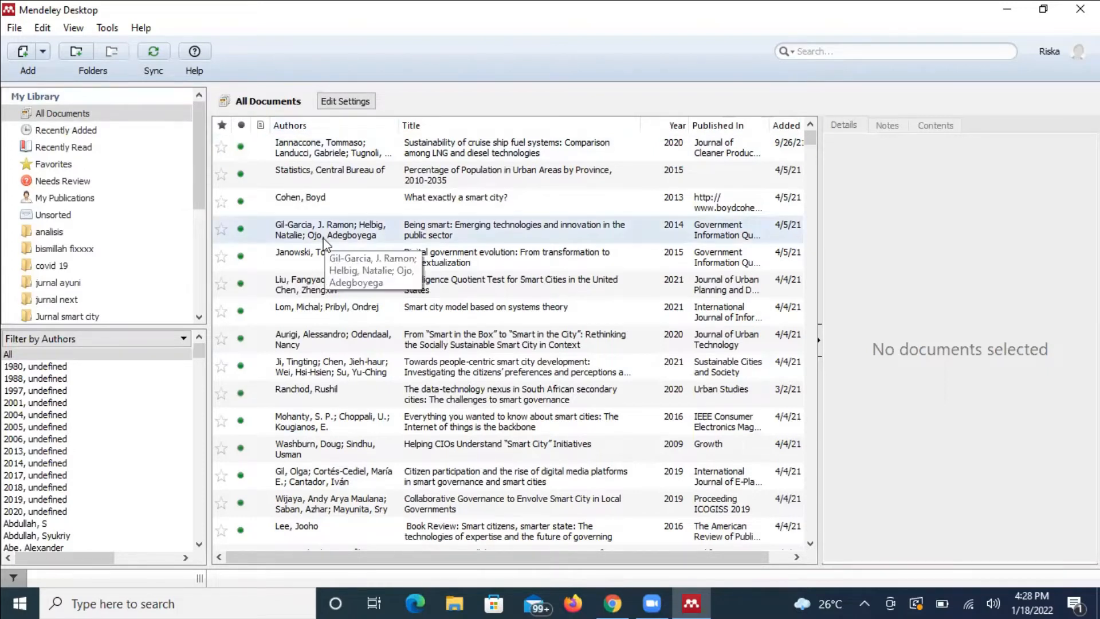
click(154, 52)
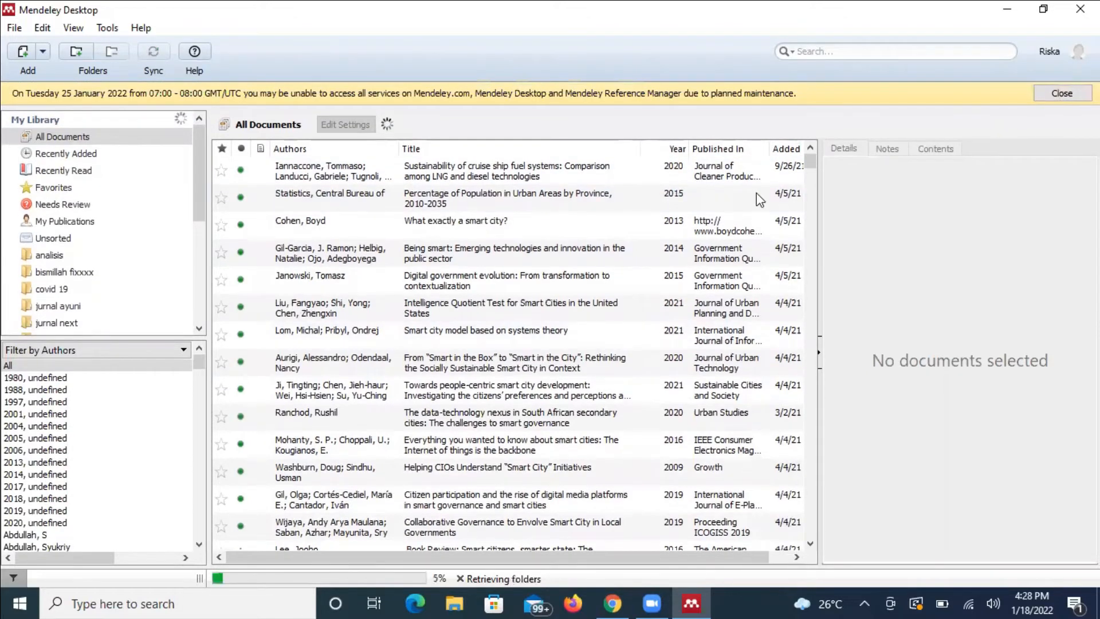
click(1063, 93)
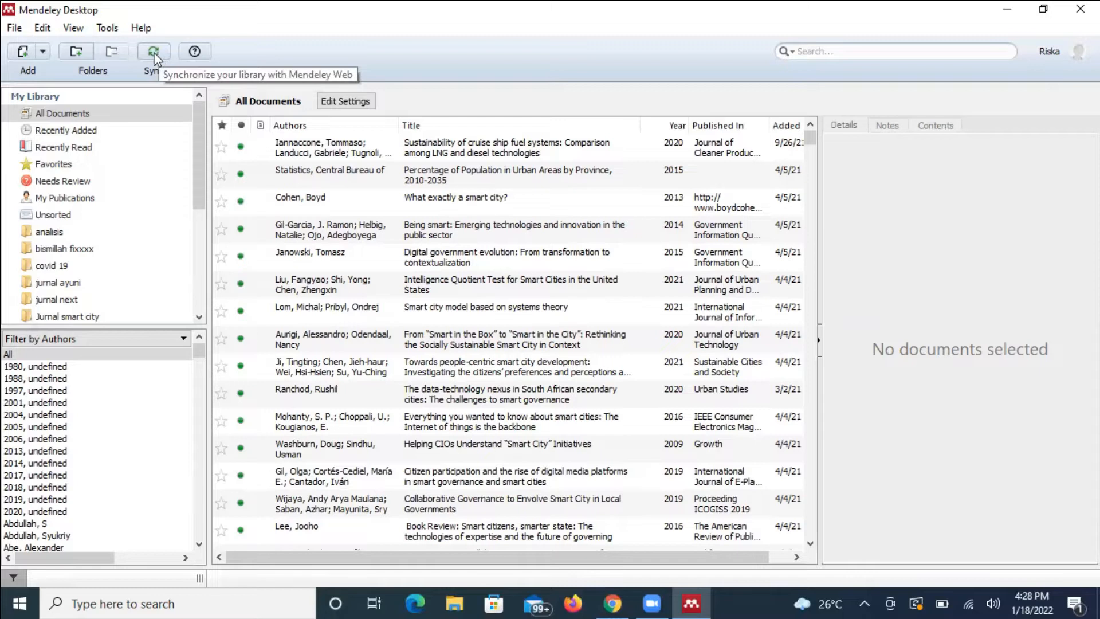
Look at Mendeley's Install Web Importer option, and switch to Chrome to review the Mendeley Web Importer page in the Chrome Web Store.
click(106, 30)
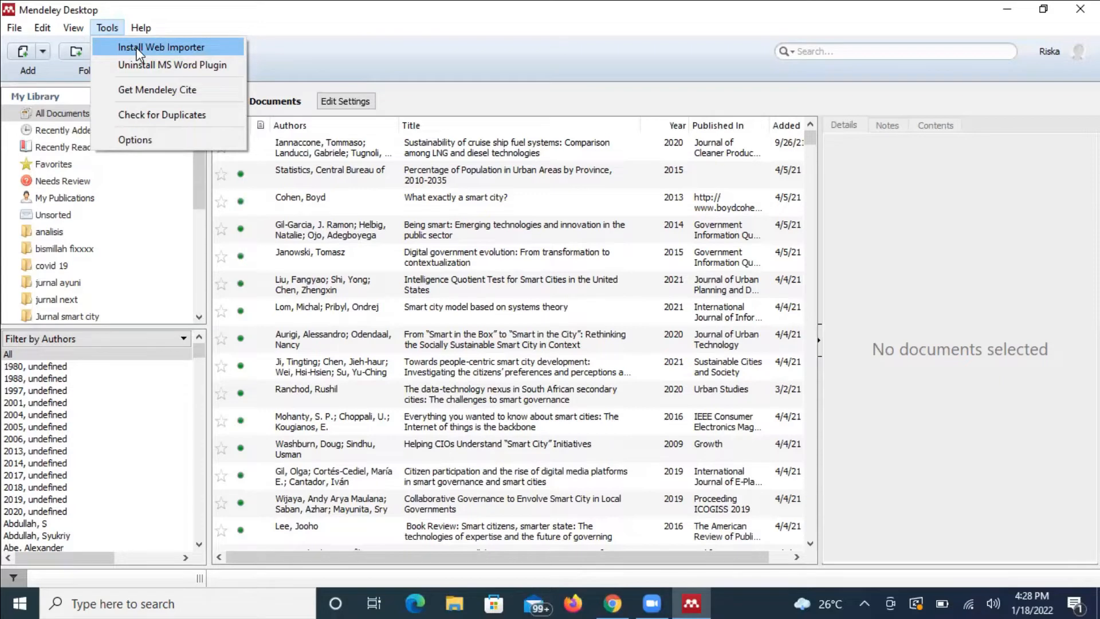
click(573, 377)
click(612, 602)
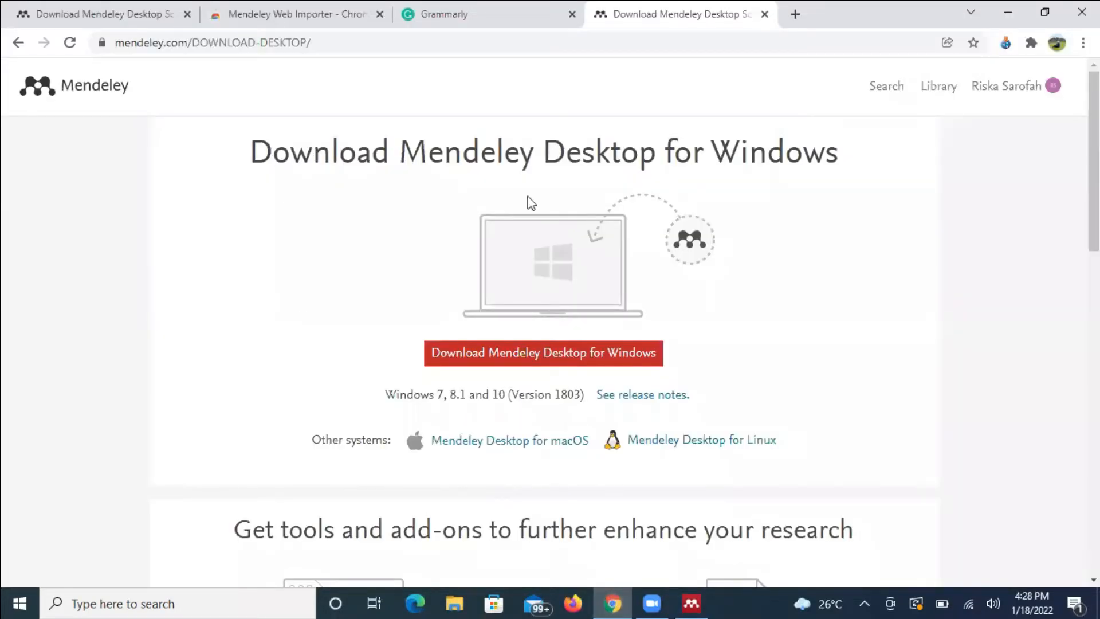
key(ctrl+2)
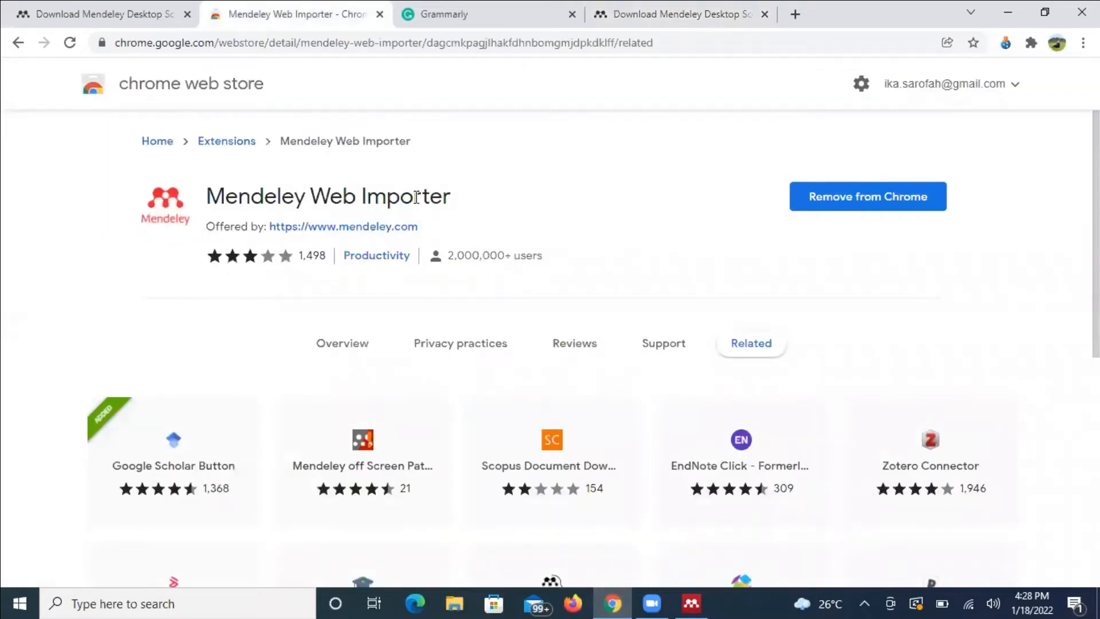
click(150, 1)
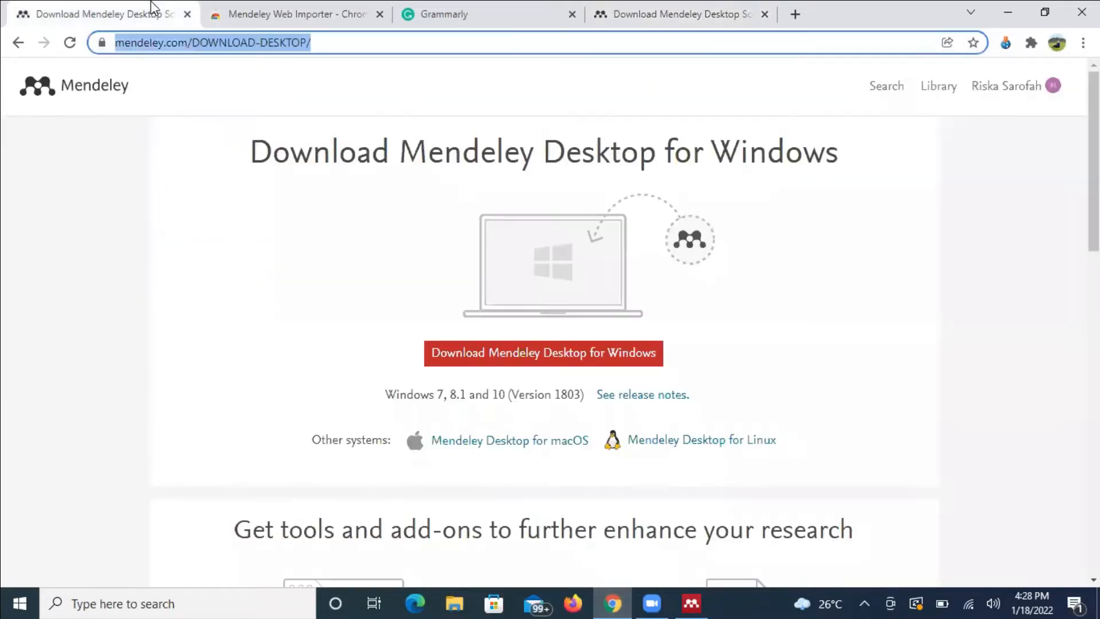
key(ctrl+2)
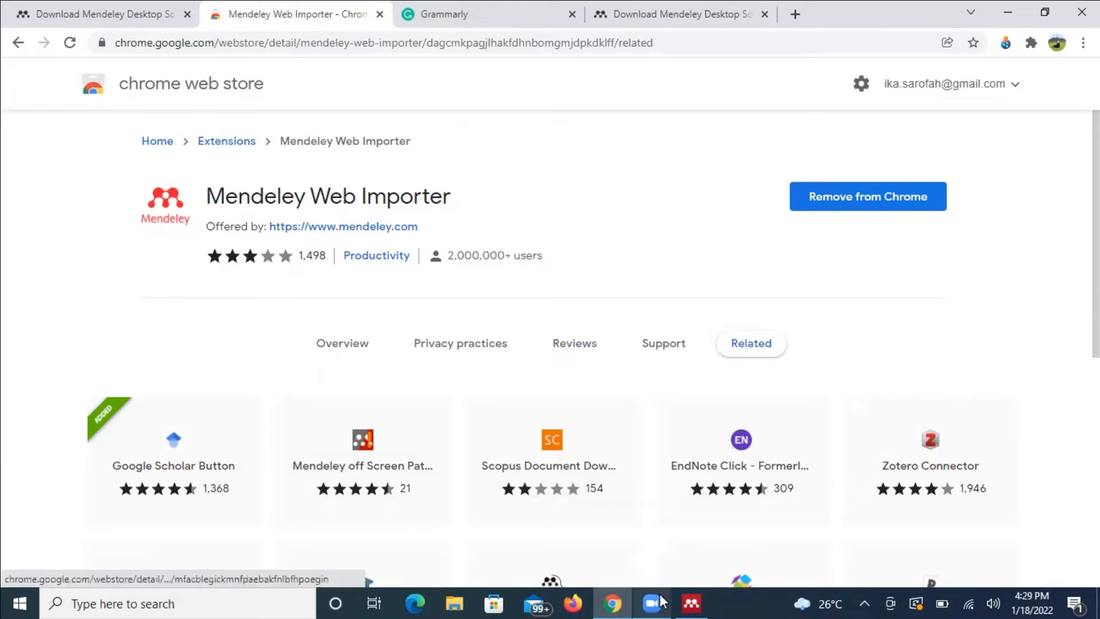
Run Install Web Importer from Mendeley Desktop, and load the resulting mendeley.com/reference-management/web-importer/ page in Chrome instead of Edge.
click(694, 601)
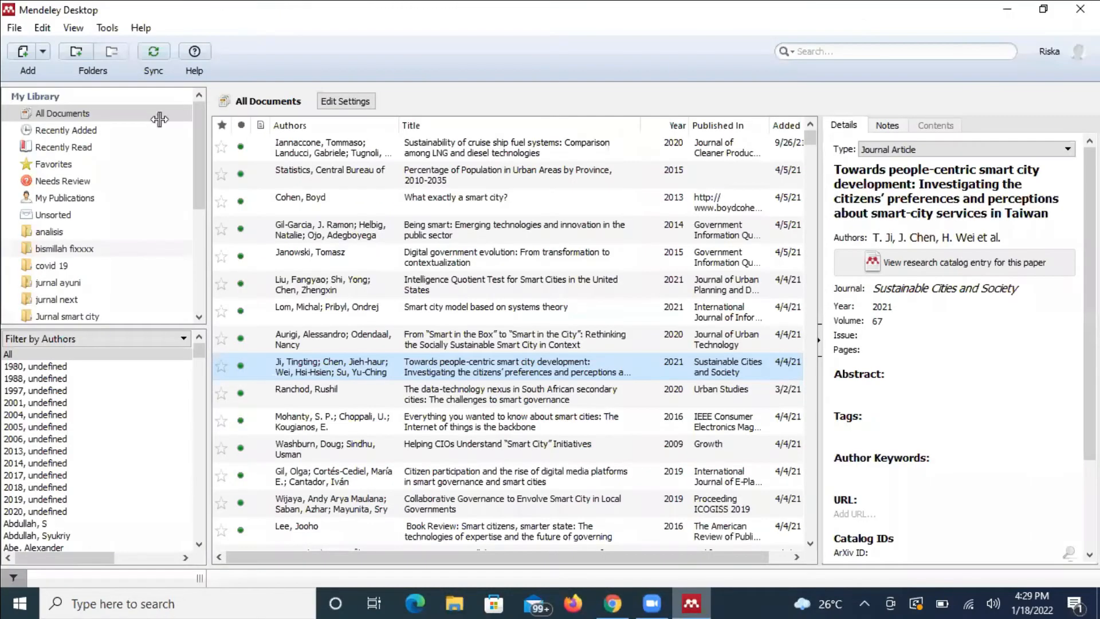
click(108, 30)
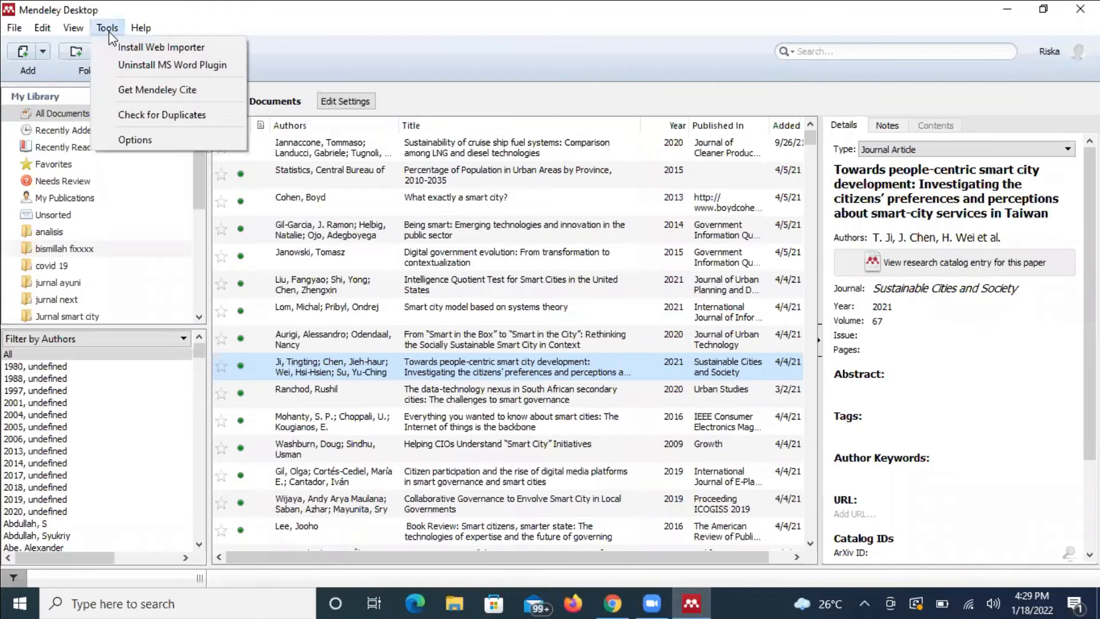
click(188, 54)
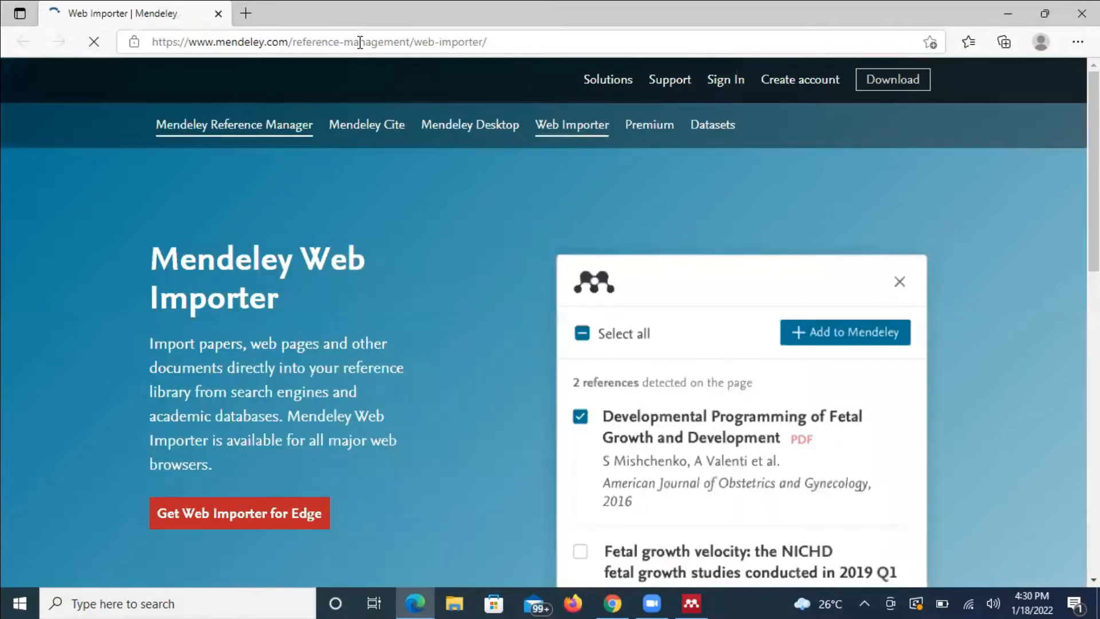
click(360, 43)
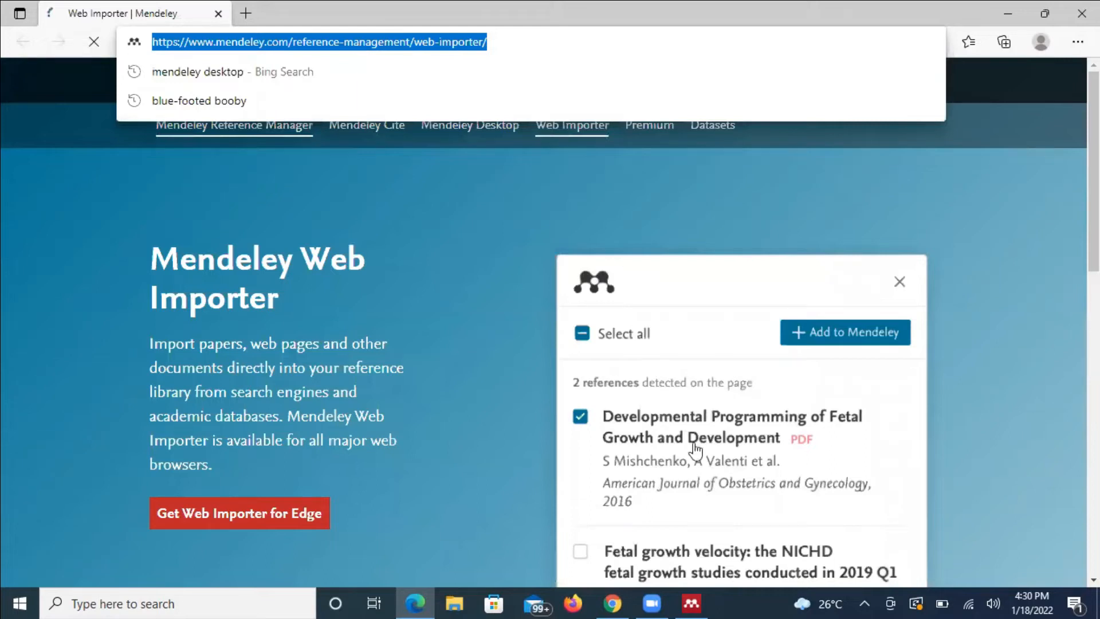
click(613, 603)
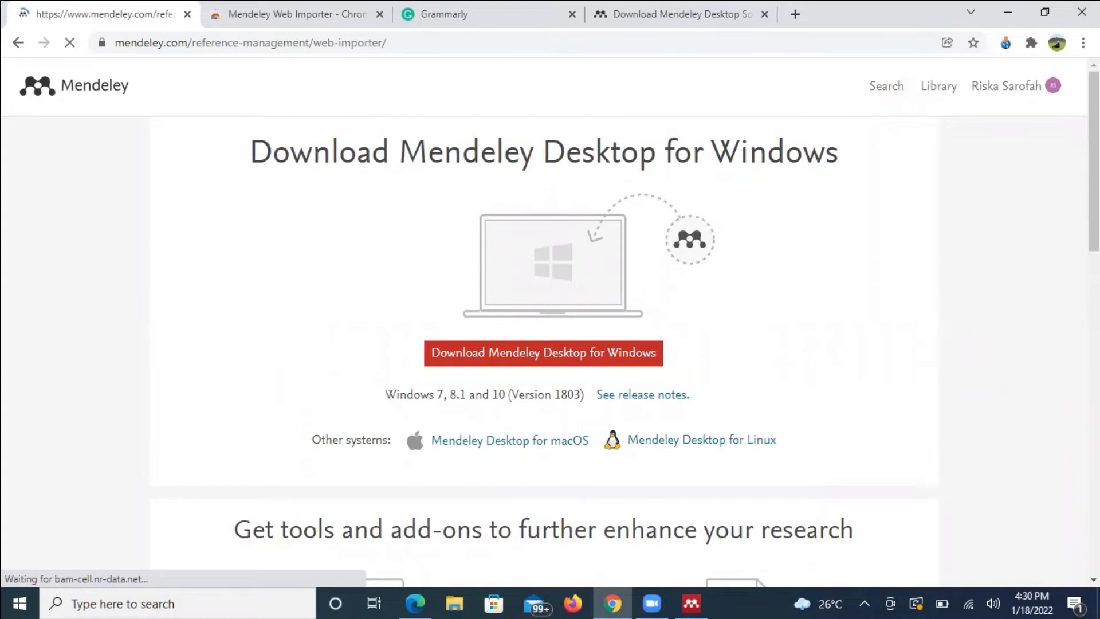
Check Chrome's installed extensions for Mendeley Web Importer and close the list.
click(1083, 43)
click(1027, 46)
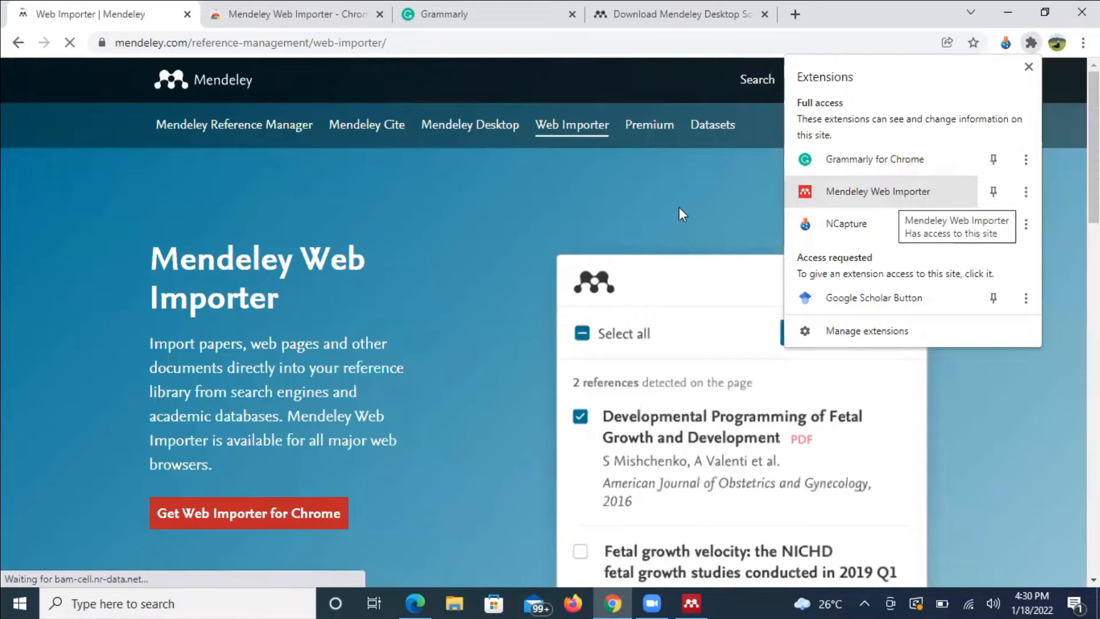
click(682, 361)
Find and launch Word through the Windows search, dismiss the activation wizard and create a blank document.
click(195, 601)
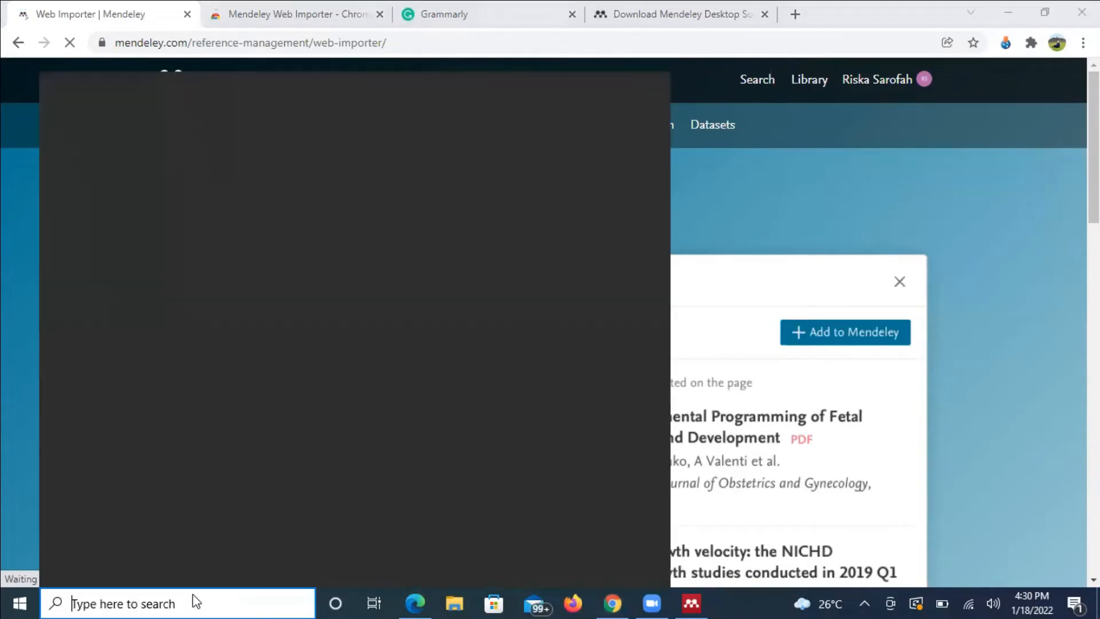
text(w)
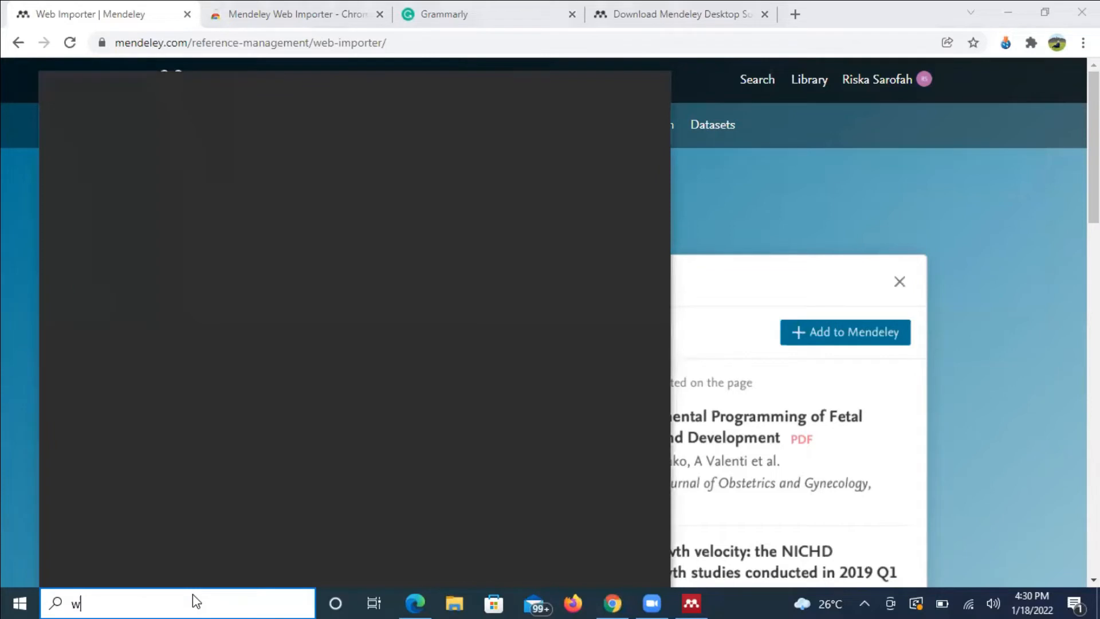
text(ord)
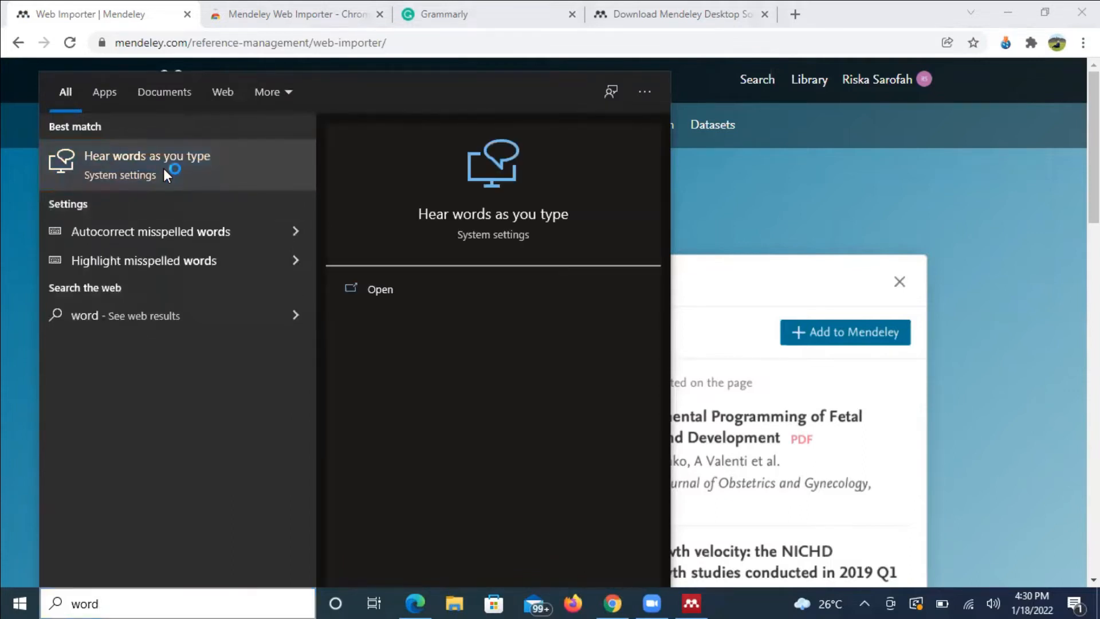
click(164, 169)
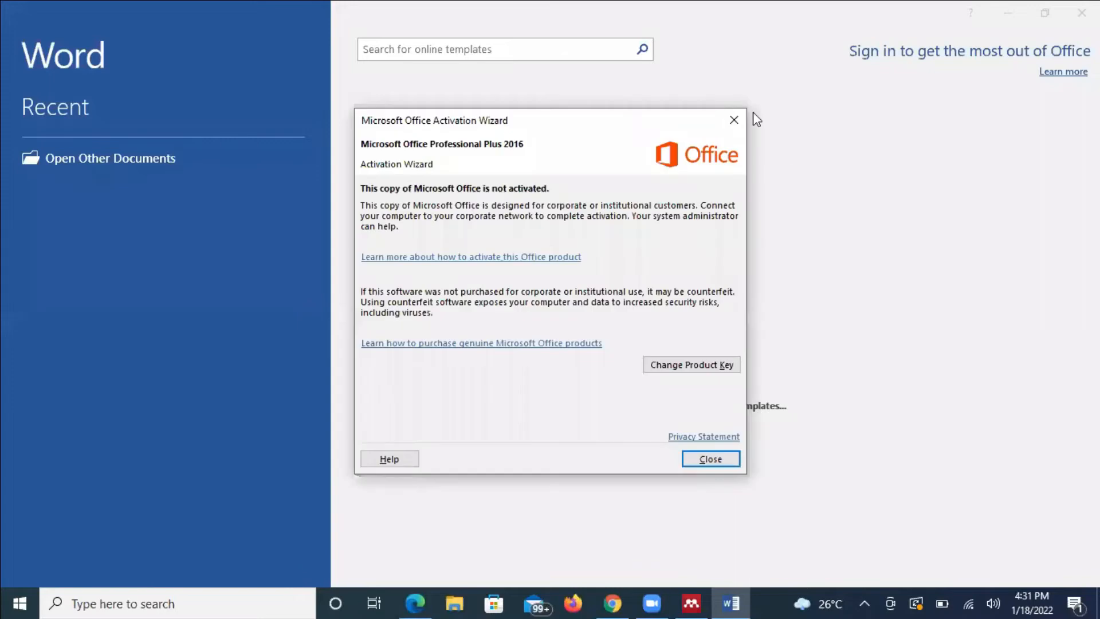
click(738, 119)
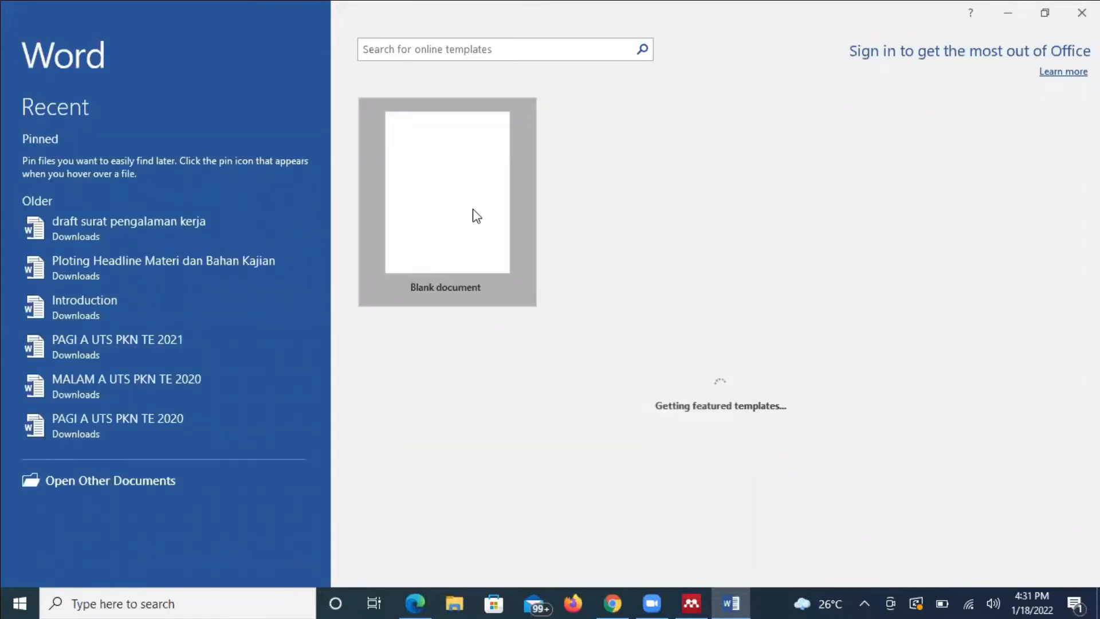
click(473, 210)
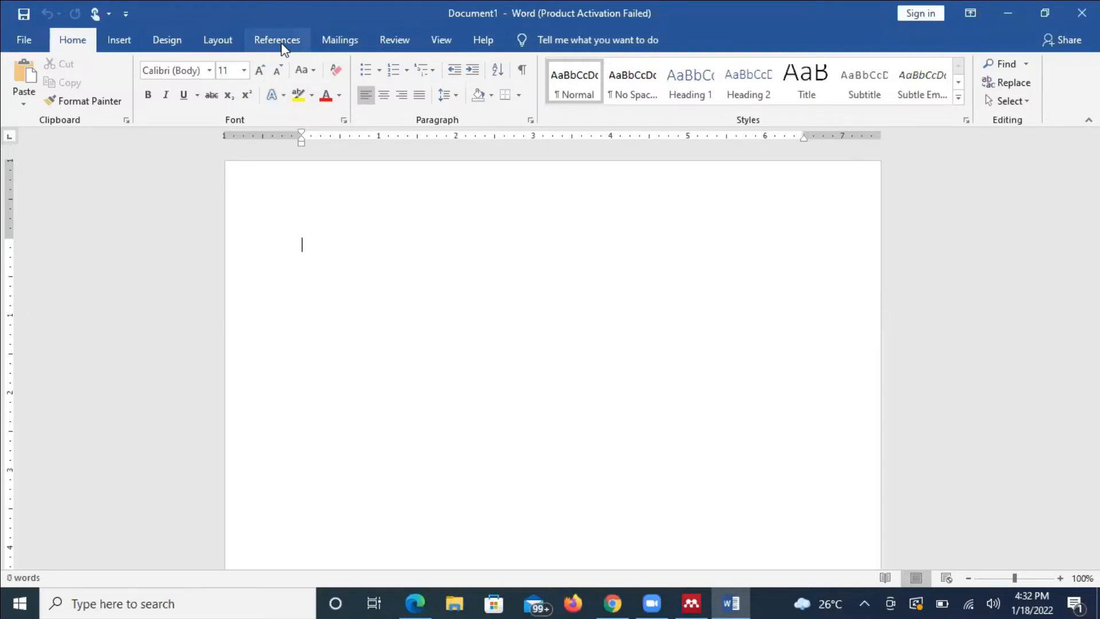
Examine Word's Mendeley Cite-O-Matic citation tools, and return by way of Mendeley Desktop to the Web Importer page in Chrome.
click(278, 40)
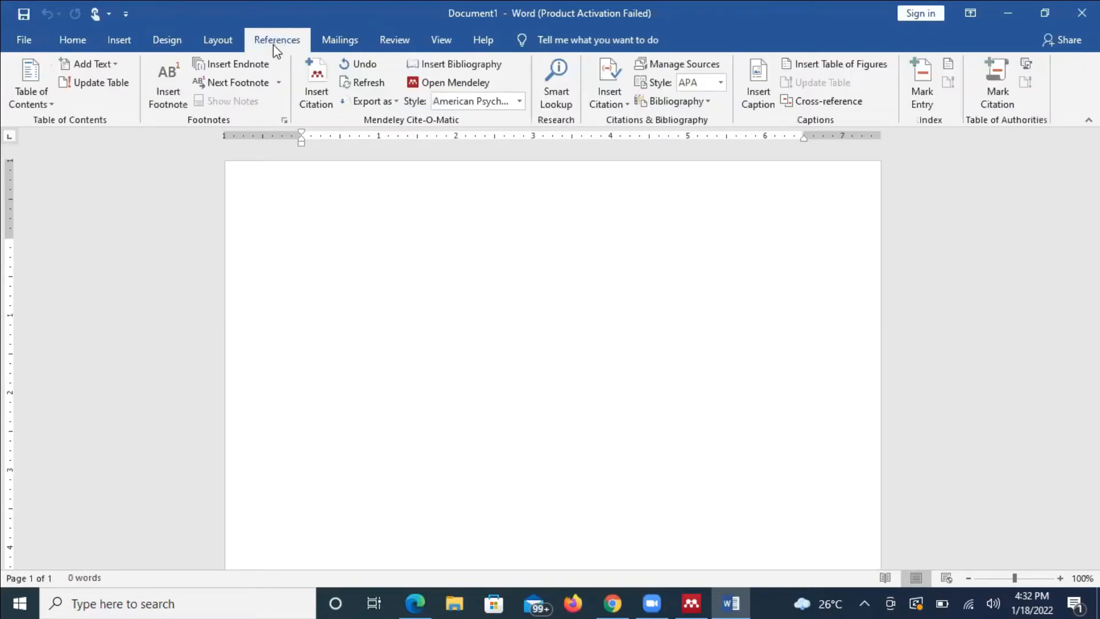
click(313, 106)
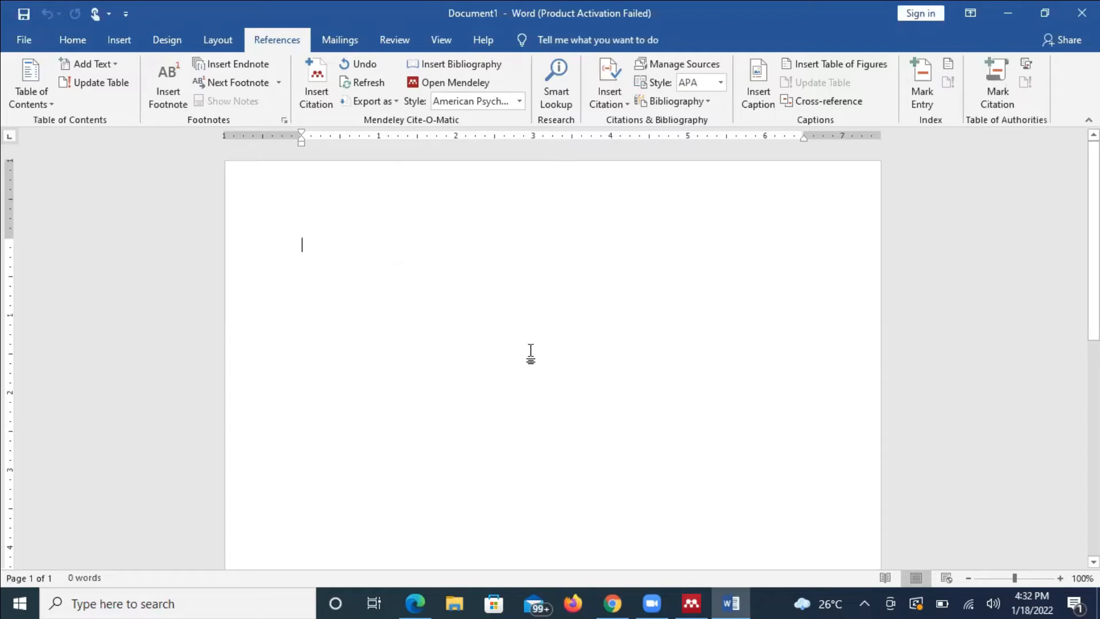
click(693, 603)
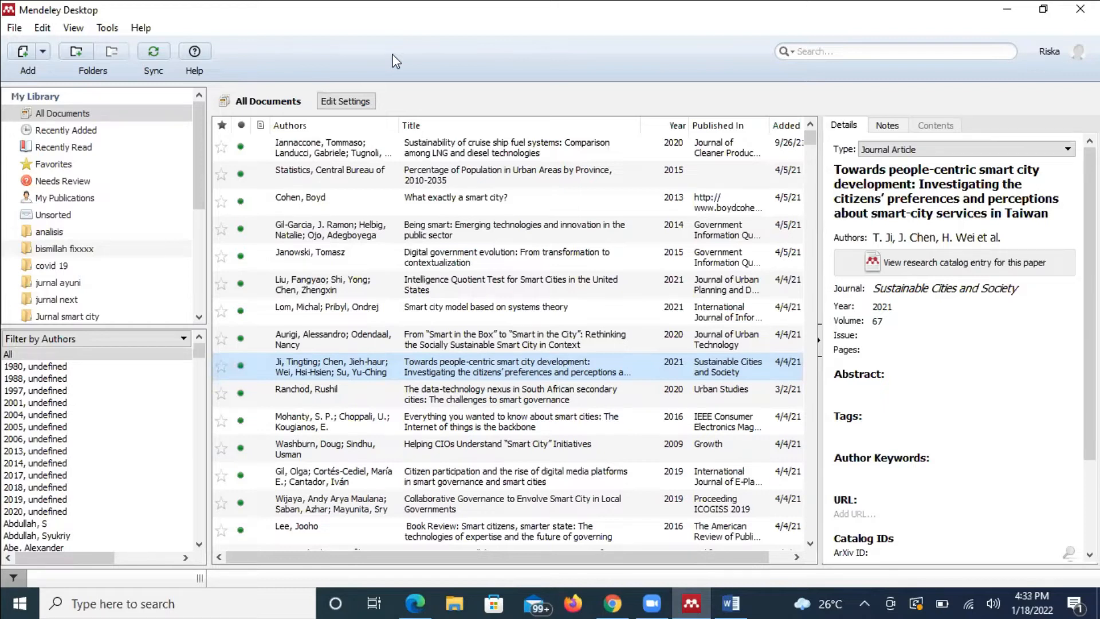
click(613, 601)
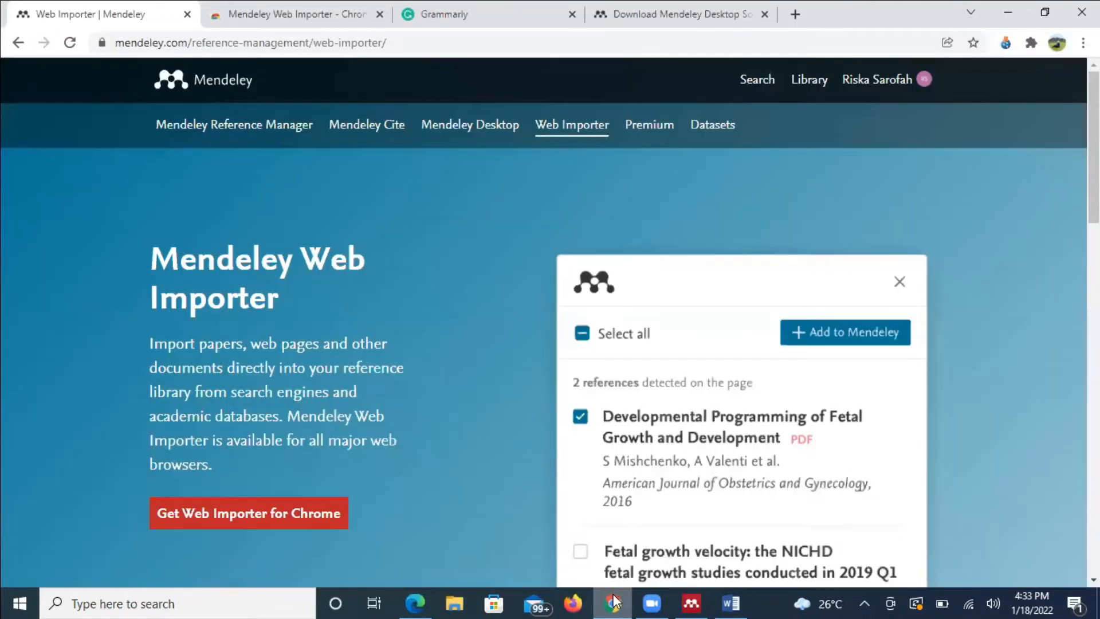
Search the web for google scholar and go to the Google Scholar site at scholar.google.com.
click(440, 41)
text(googll)
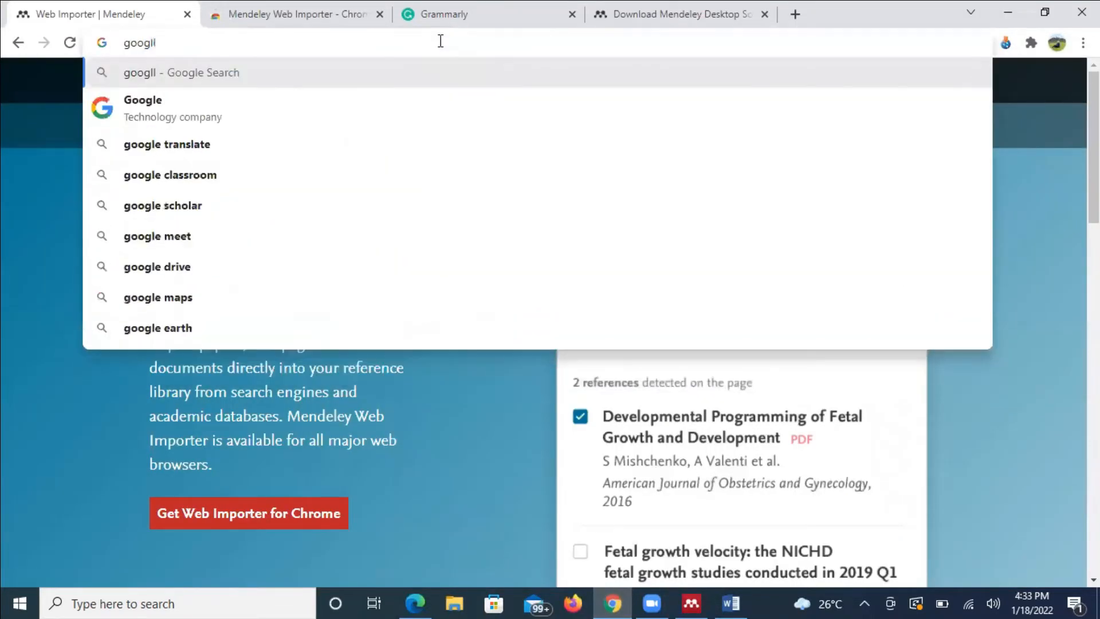
key(BackSpace)
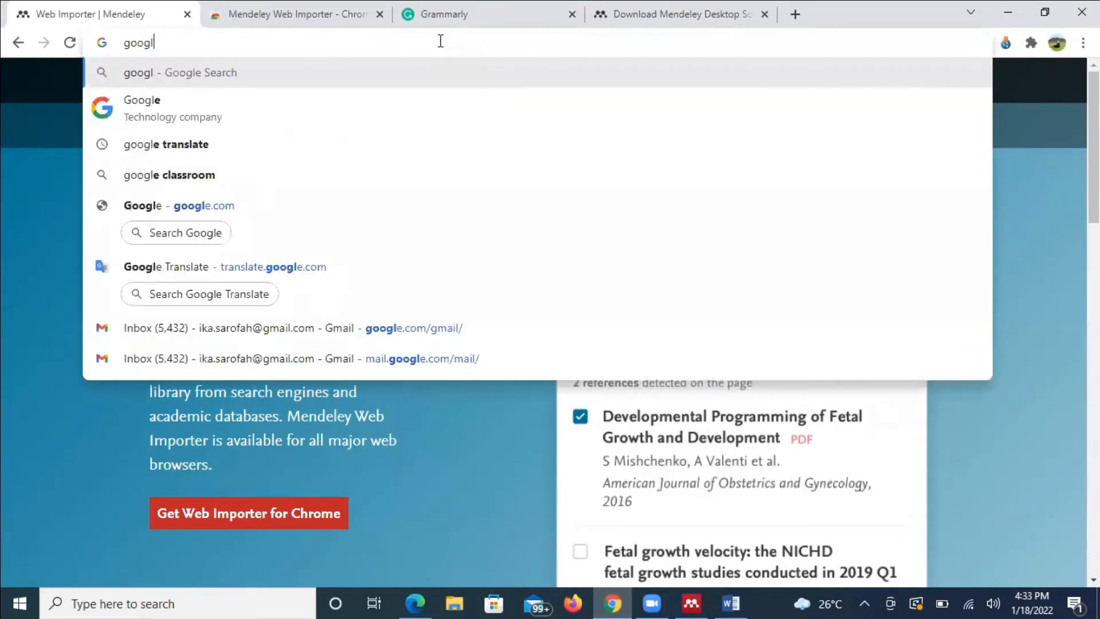
key(Down)
key(Return)
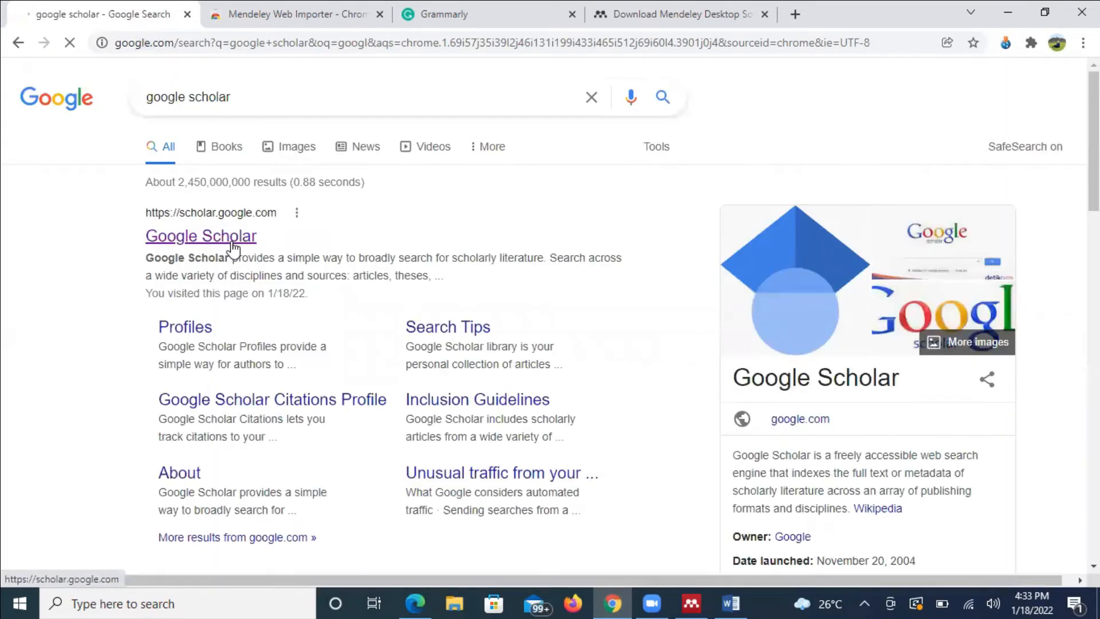
click(232, 246)
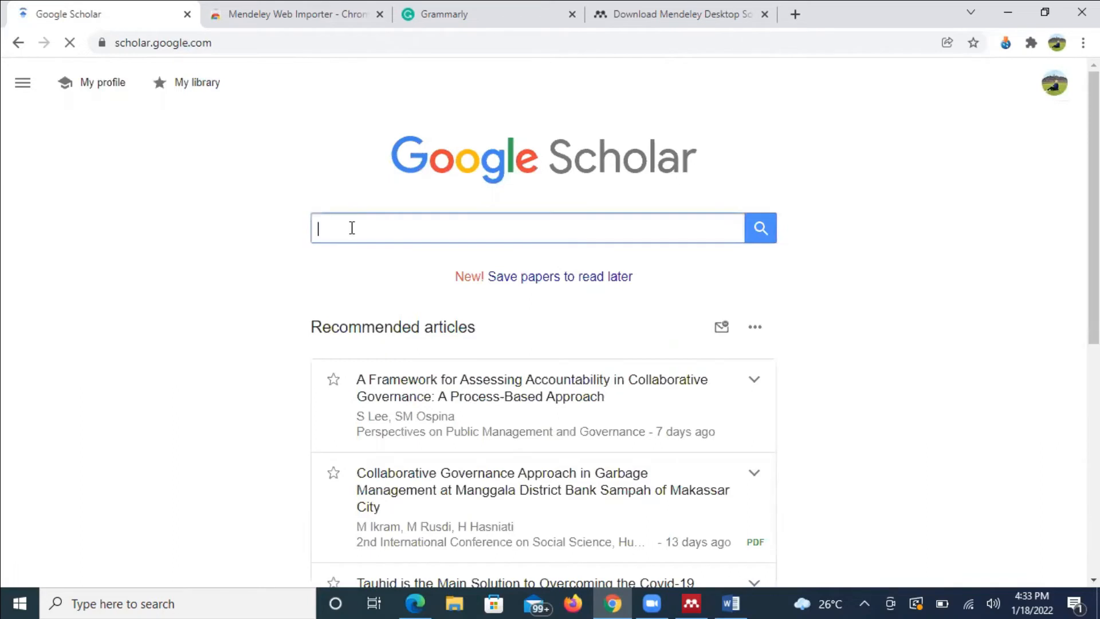
Search Google Scholar for "pemilu di indonesia".
click(352, 228)
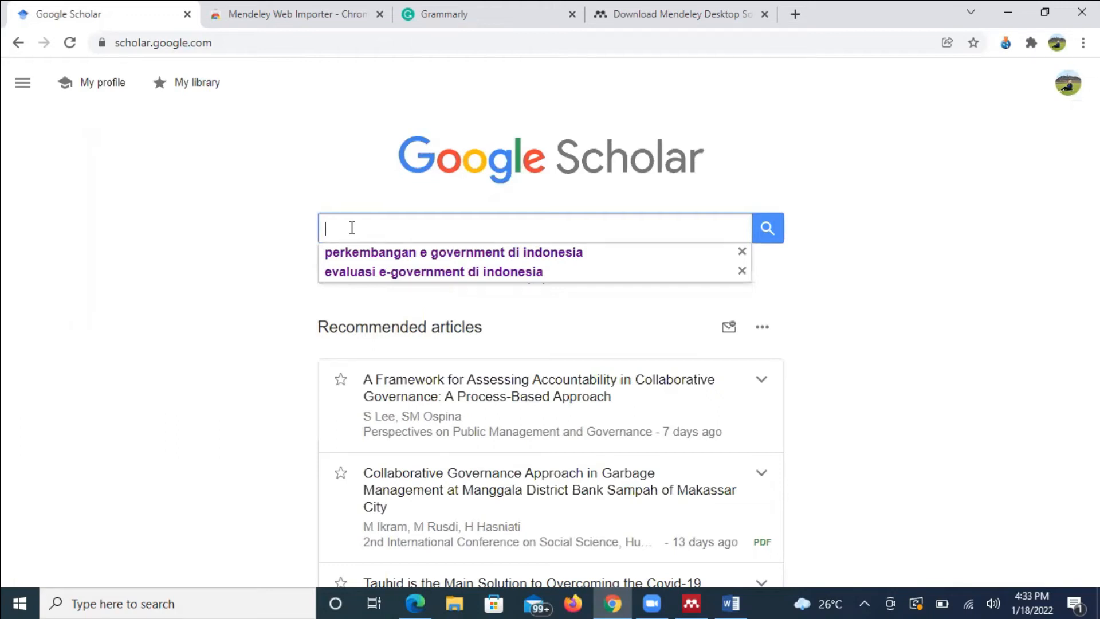
text(pemilu)
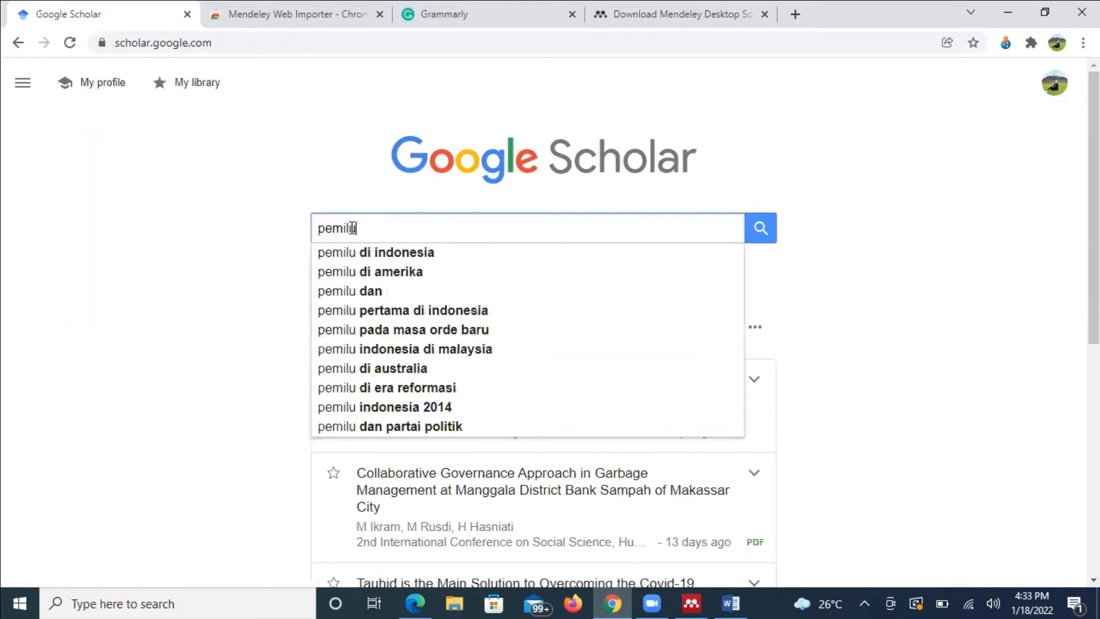
click(378, 253)
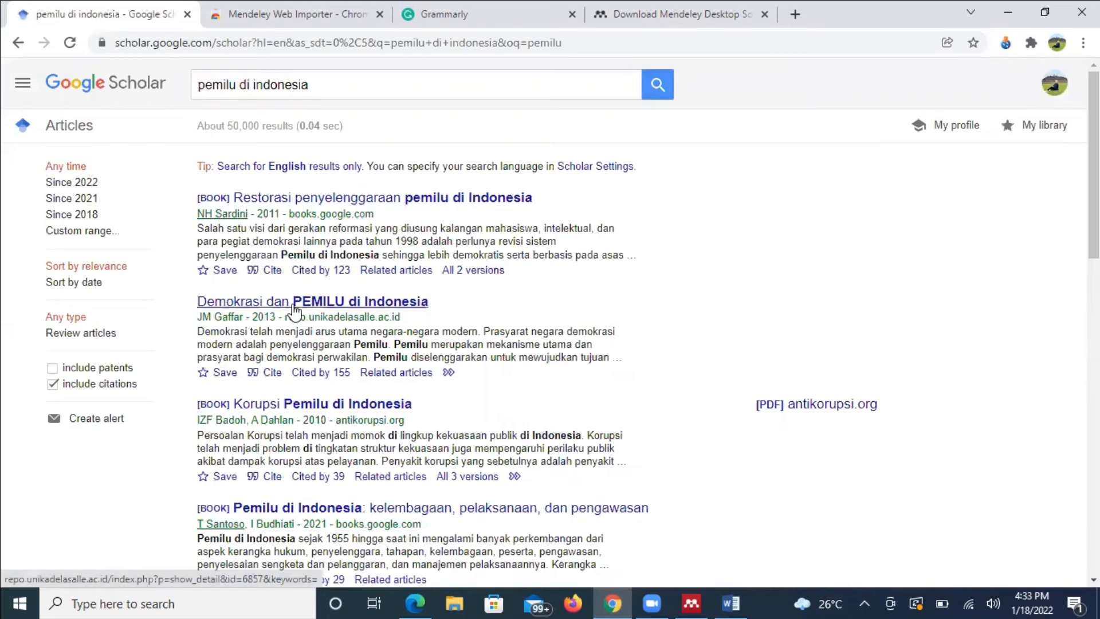
Look through the library record of "Demokrasi dan PEMILU di Indonesia" and return to the Scholar results.
click(292, 304)
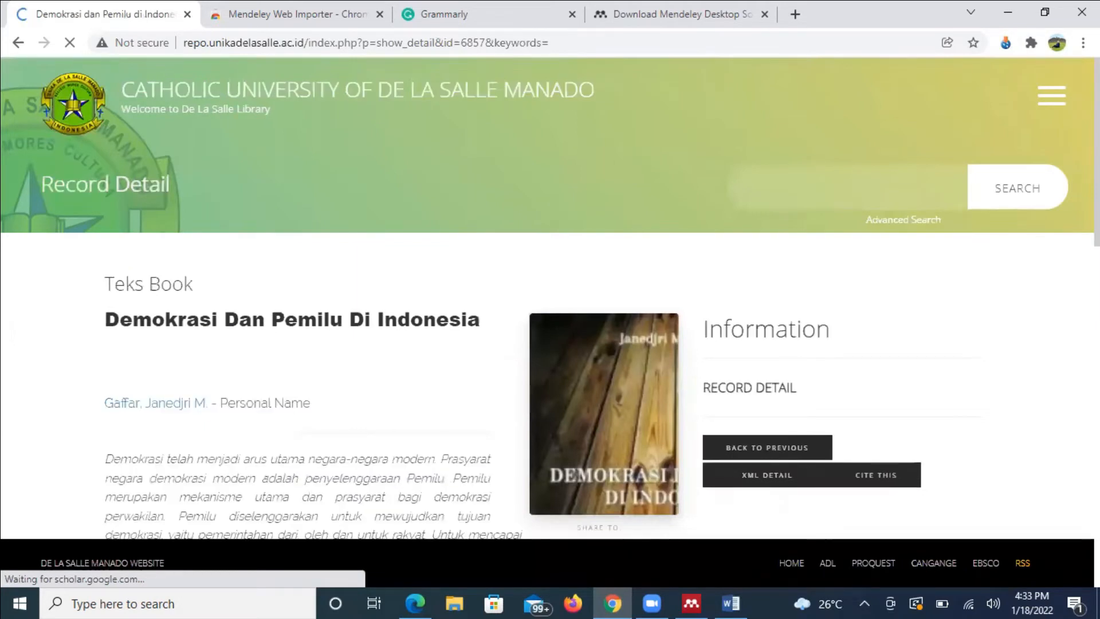
scroll(391, 231, down, 6)
scroll(56, 116, down, 2)
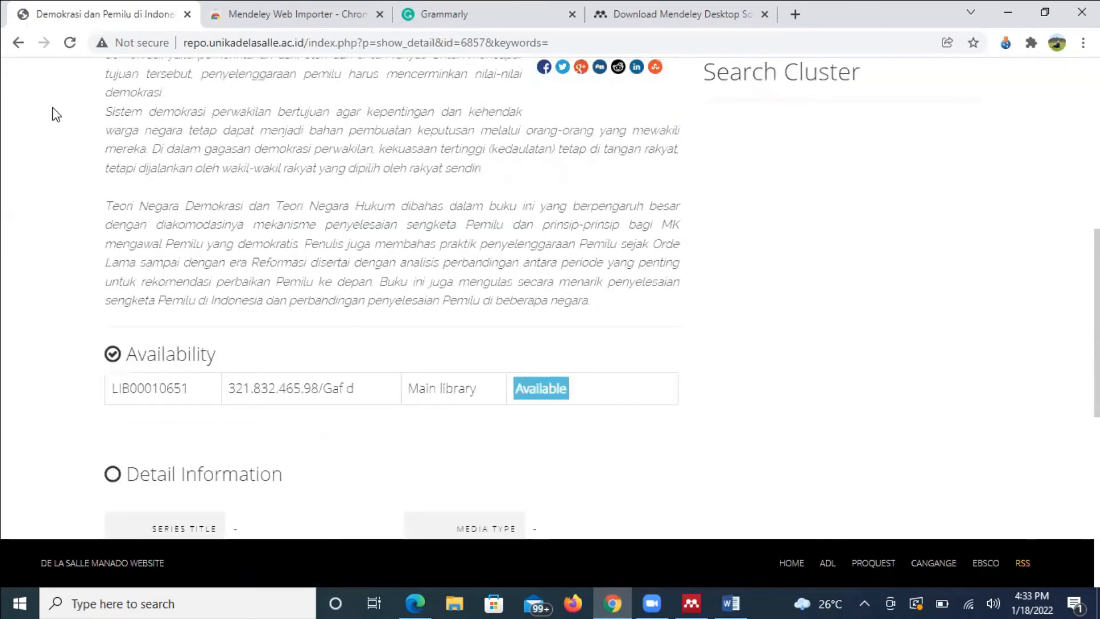
click(19, 45)
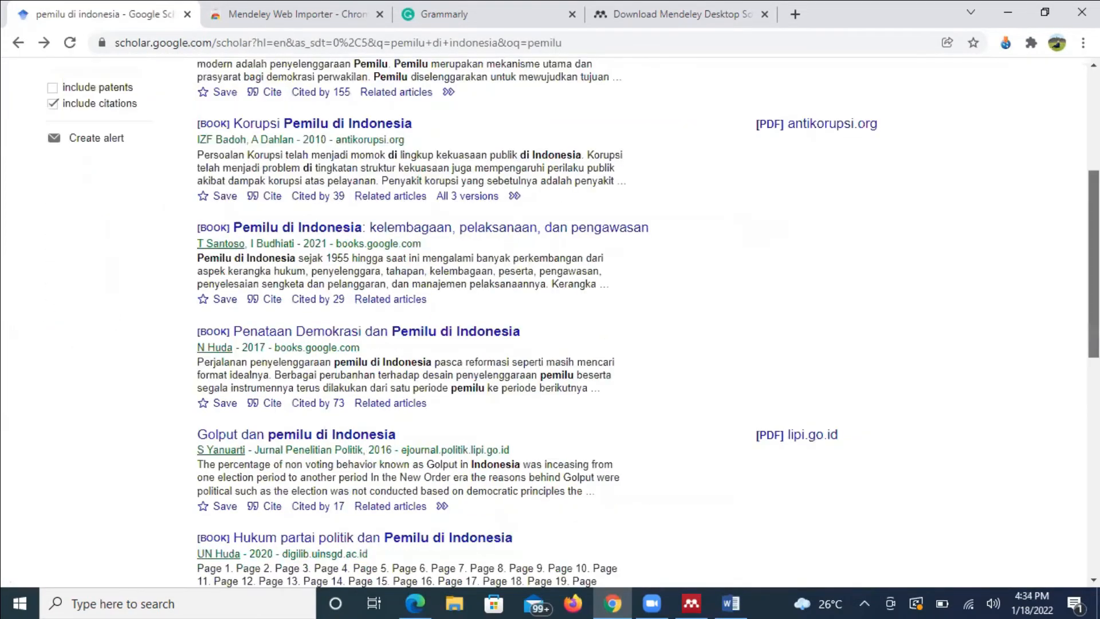
Find the article "Golput dan pemilu di Indonesia" in the results and download its full-text PDF from the journal site.
scroll(550, 321, down, 1)
scroll(290, 262, down, 3)
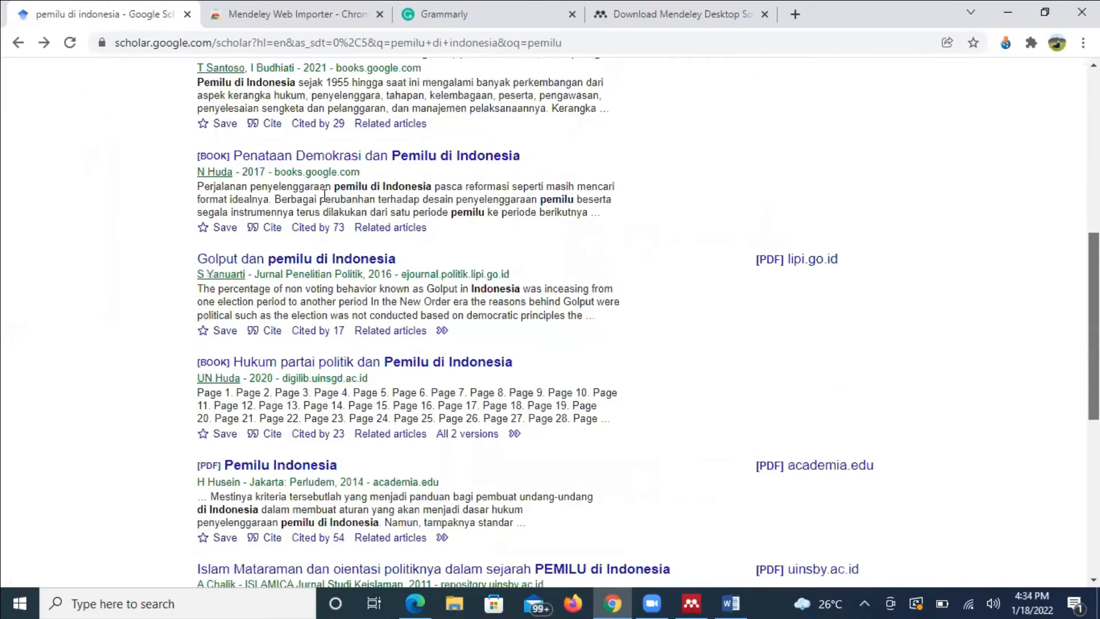
click(291, 263)
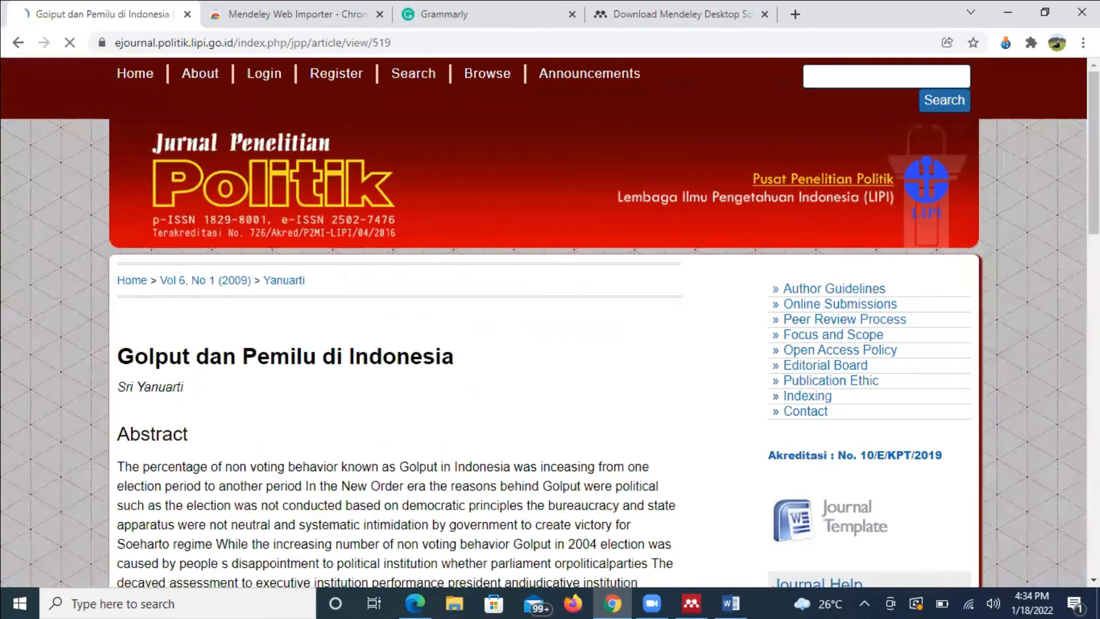
scroll(238, 275, down, 9)
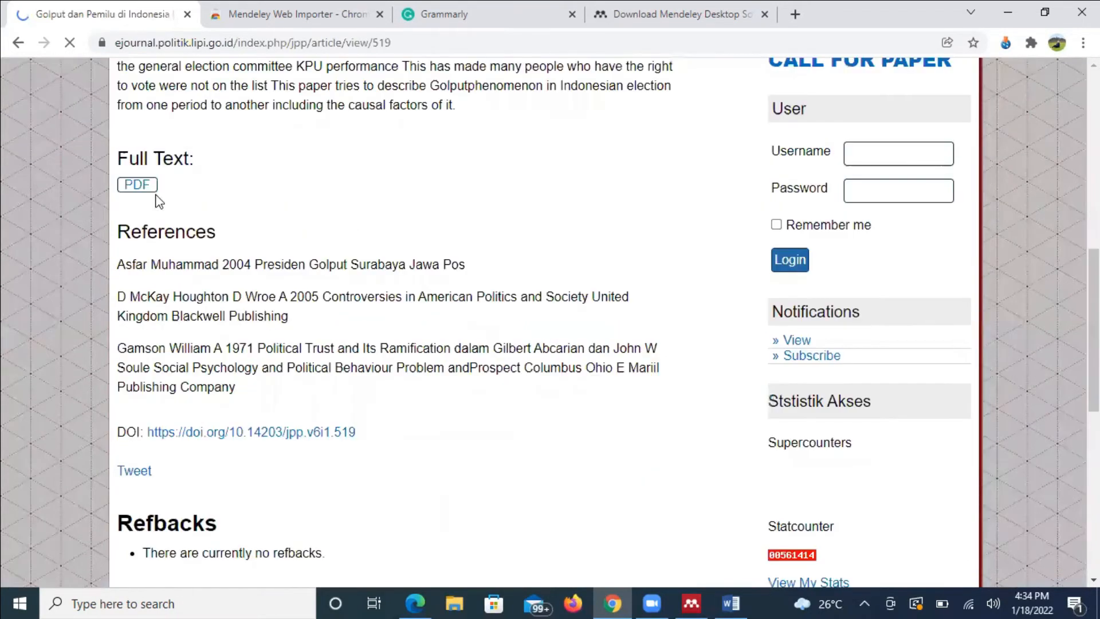
click(144, 185)
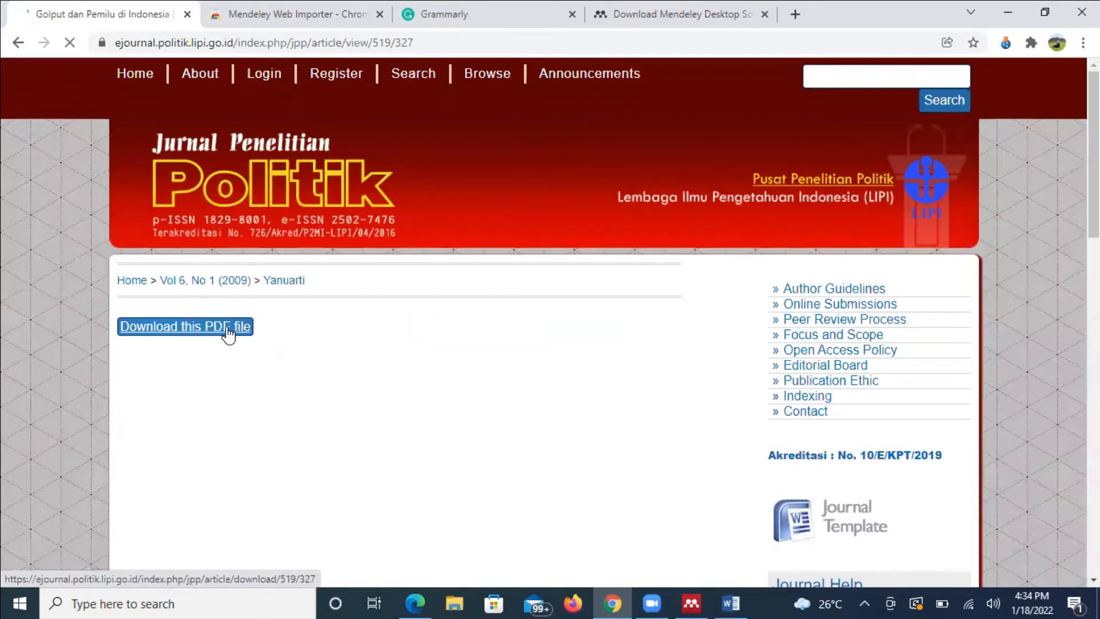
click(229, 331)
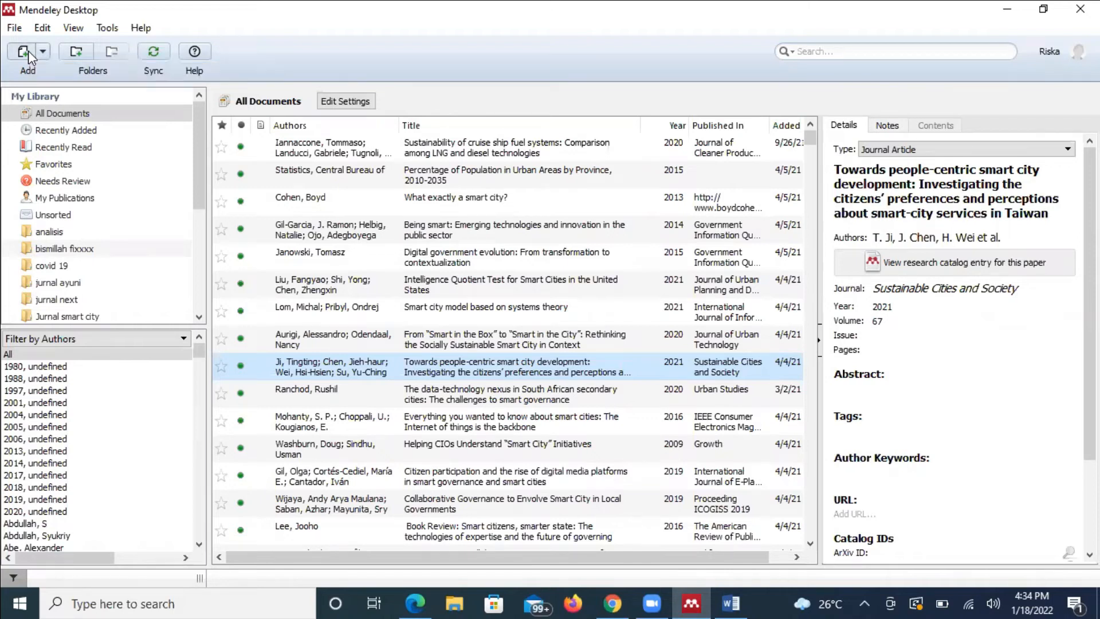
Add the file 519-1100-1-SM from the Downloads folder to the Mendeley Desktop library.
click(28, 50)
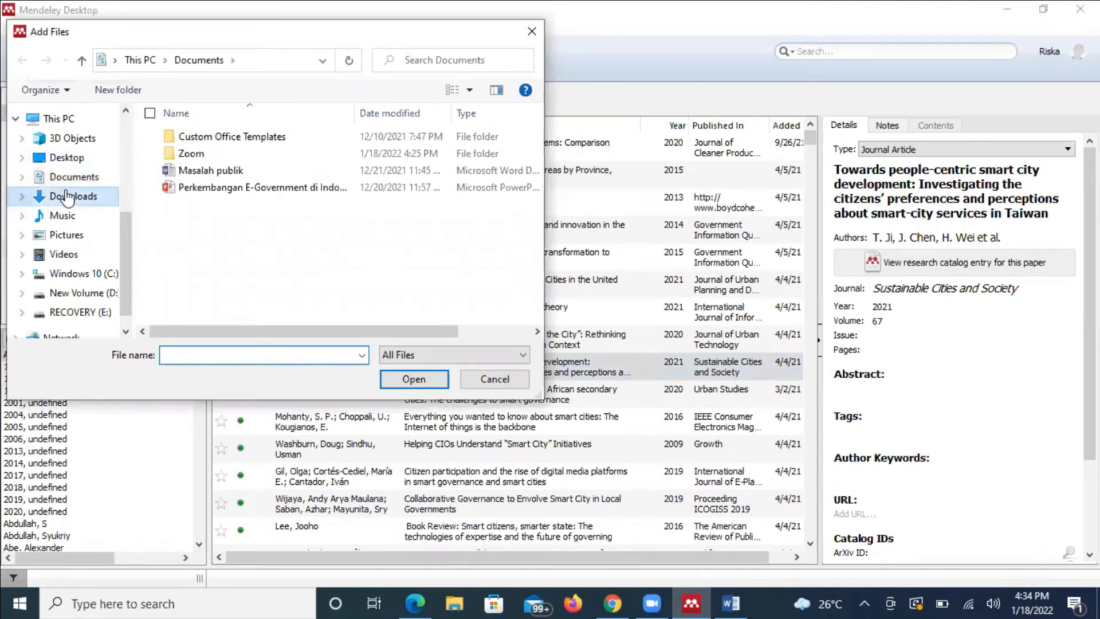
click(68, 196)
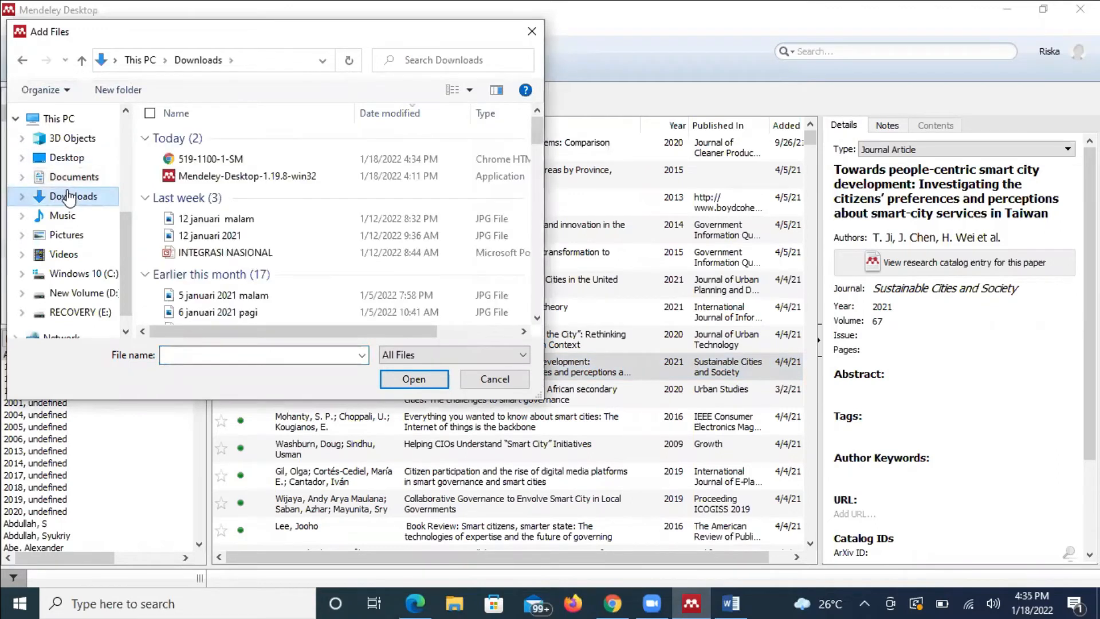
click(208, 159)
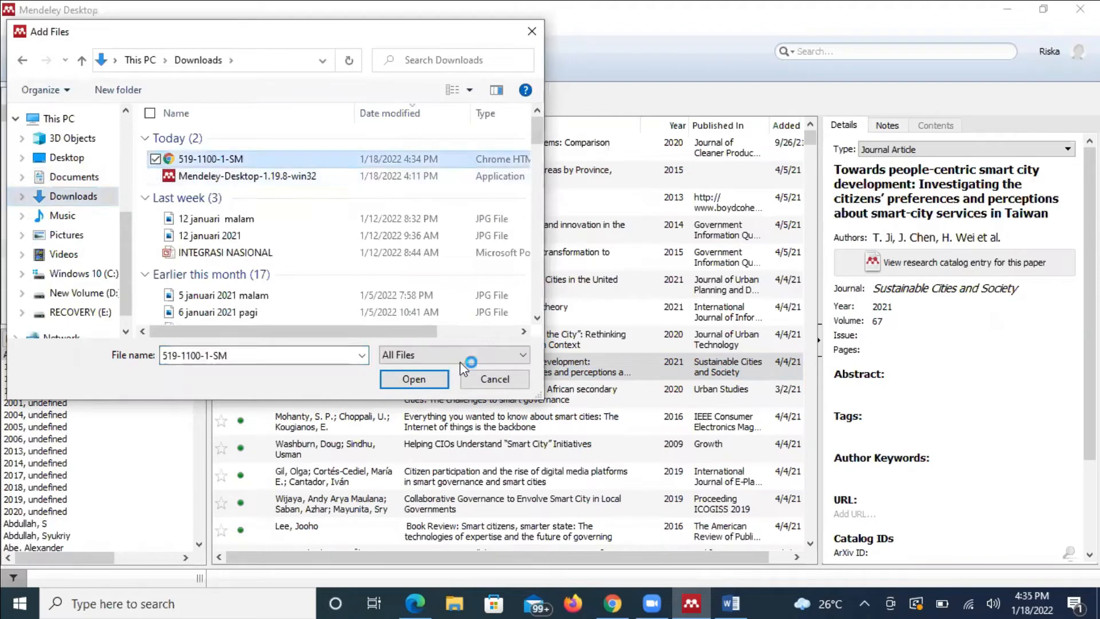
click(438, 383)
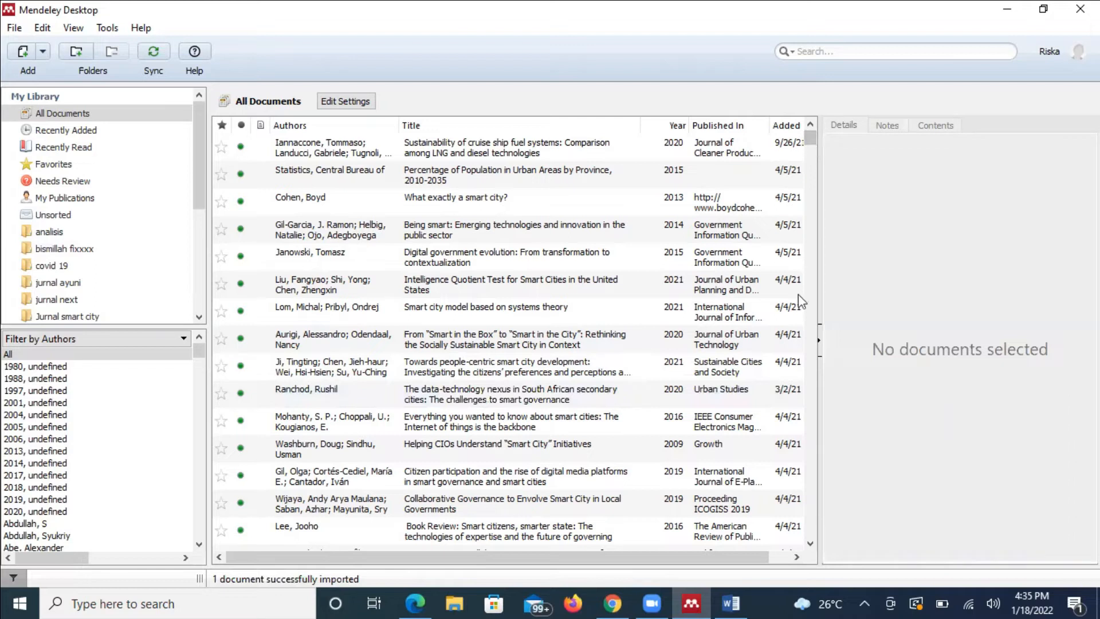
Locate the imported "Golput dan pemilu di Indonesia" entry in All Documents, examine its details, and view the option for adding entries manually.
click(812, 345)
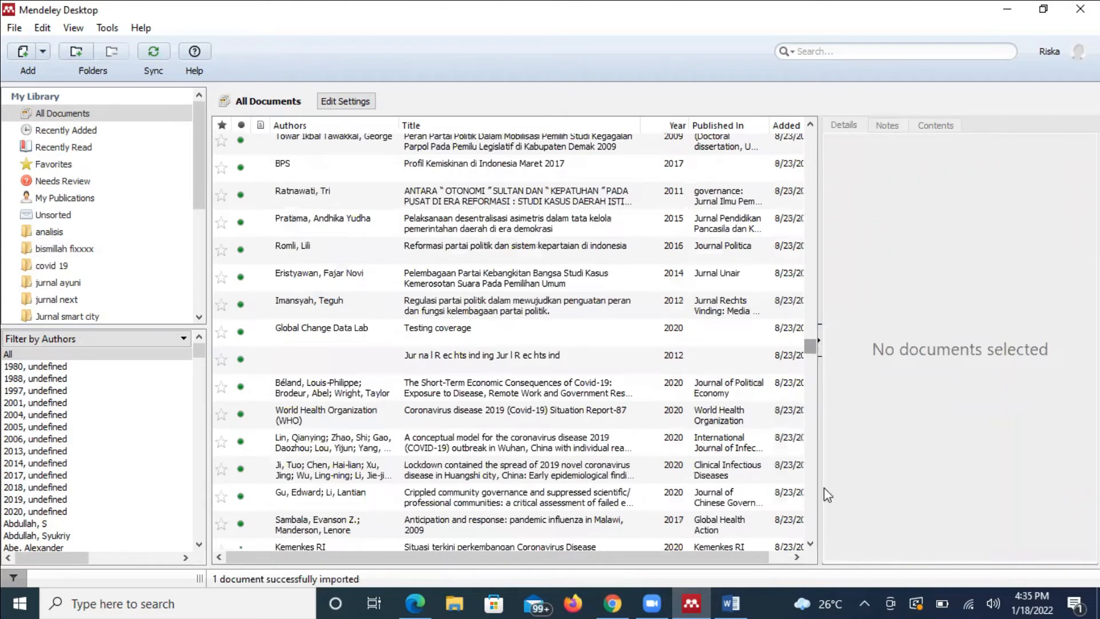
click(810, 515)
scroll(808, 526, down, 8)
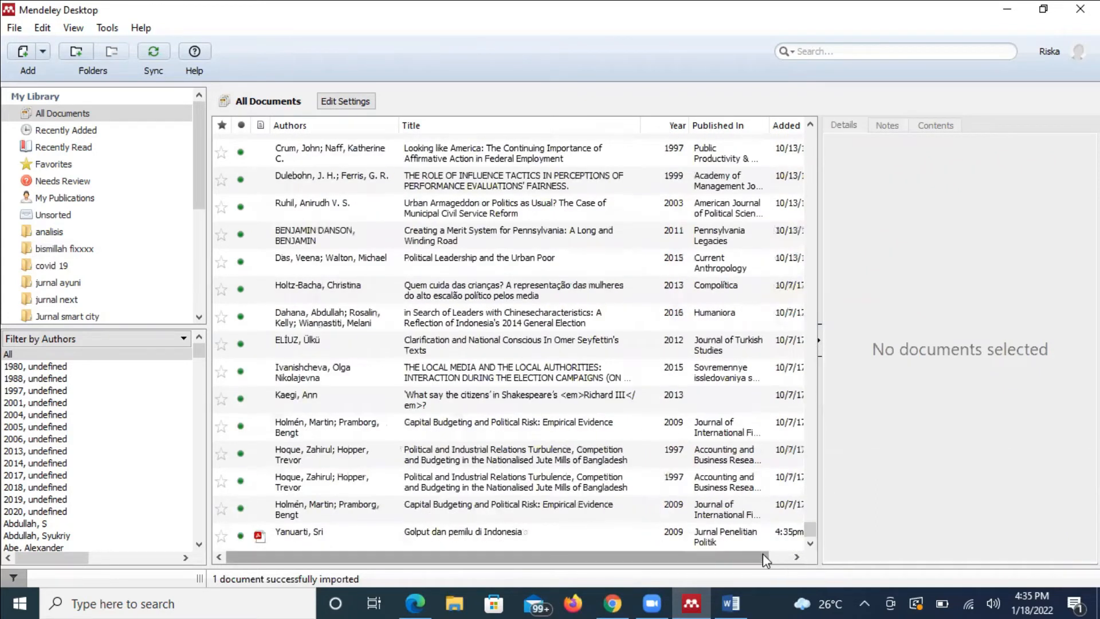
click(560, 534)
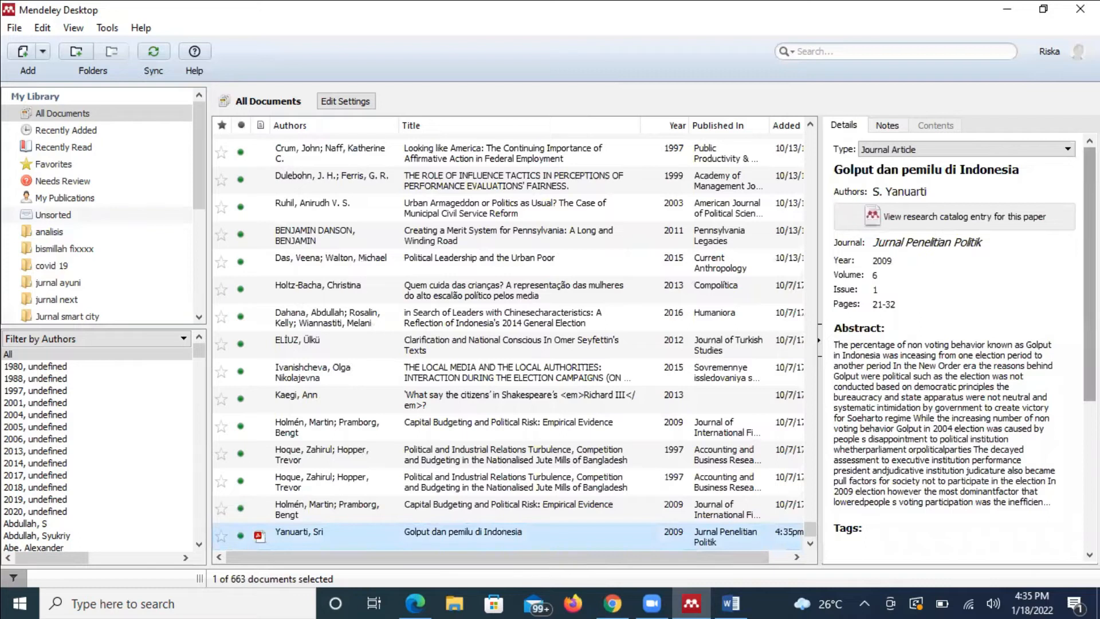
scroll(954, 343, down, 5)
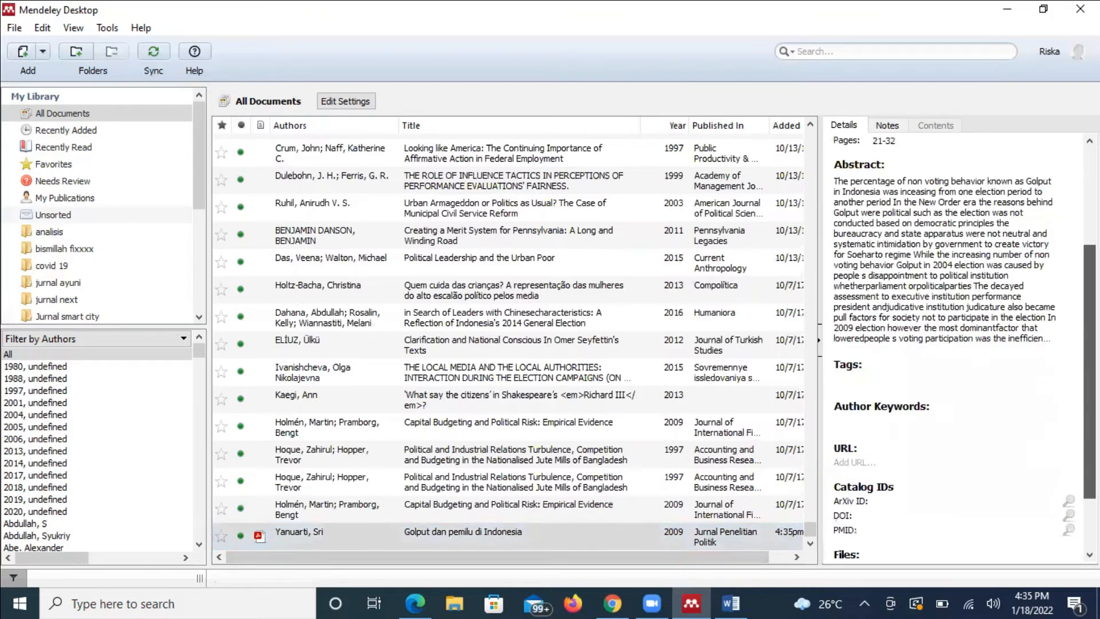
scroll(853, 368, up, 5)
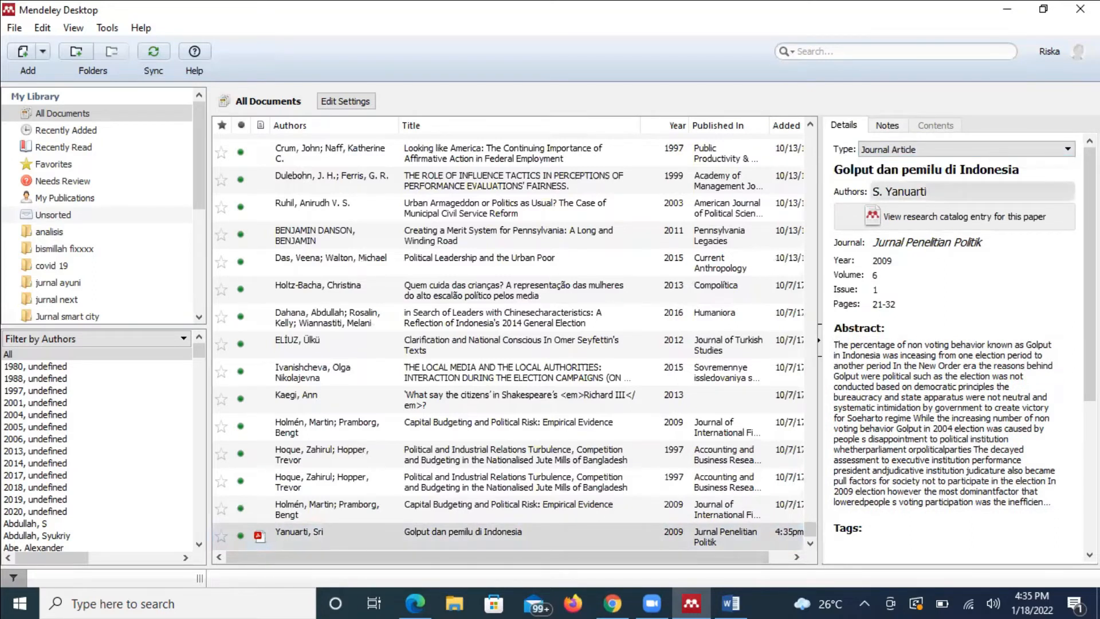
scroll(957, 335, down, 1)
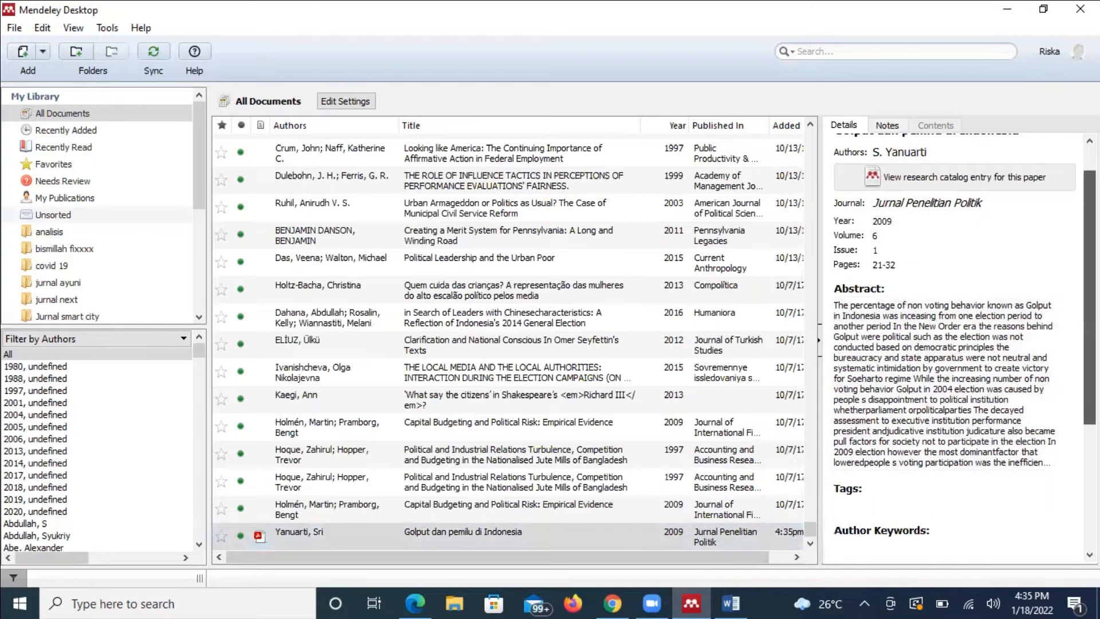
scroll(957, 344, down, 5)
scroll(957, 343, up, 8)
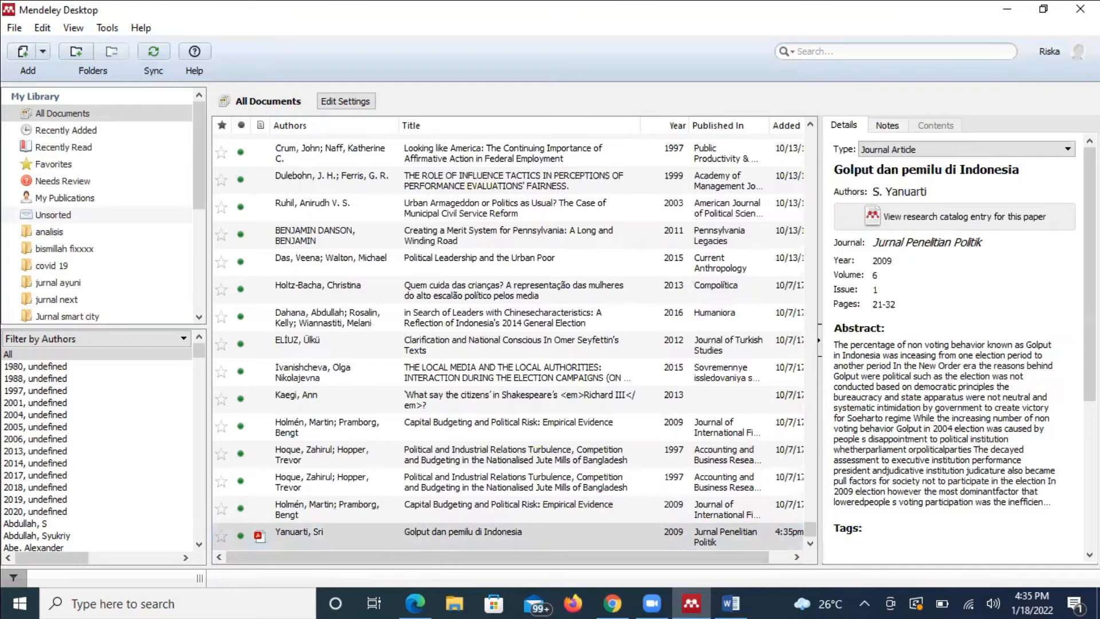
click(16, 29)
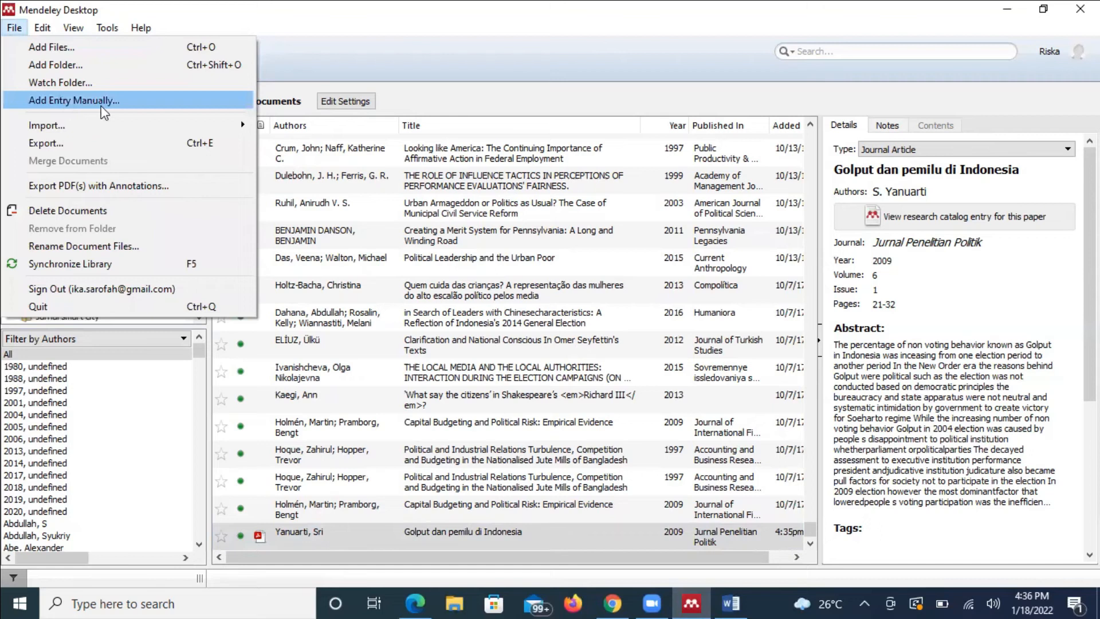
click(329, 56)
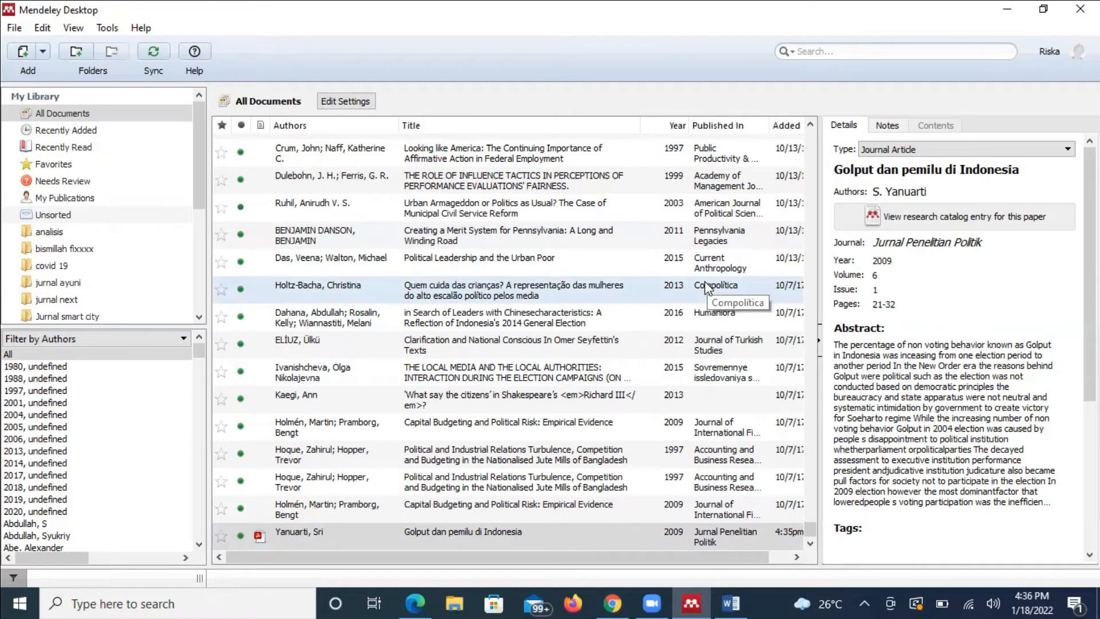
Switch from Mendeley Desktop to Chrome and return from the article's PDF page to the "pemilu di indonesia" results in Google Scholar.
click(1013, 12)
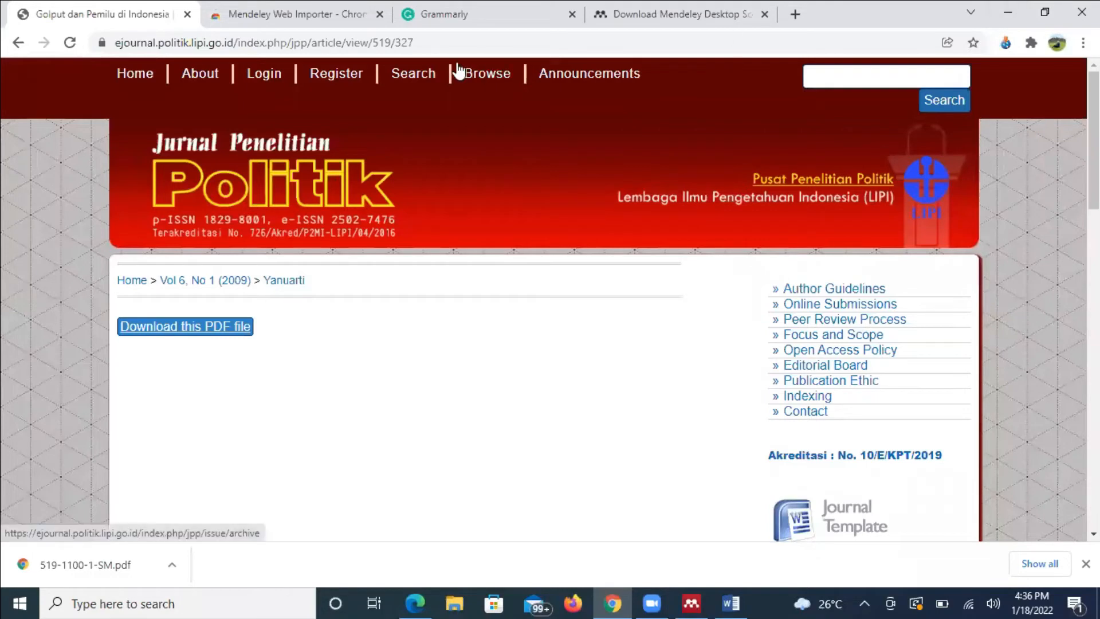
click(291, 46)
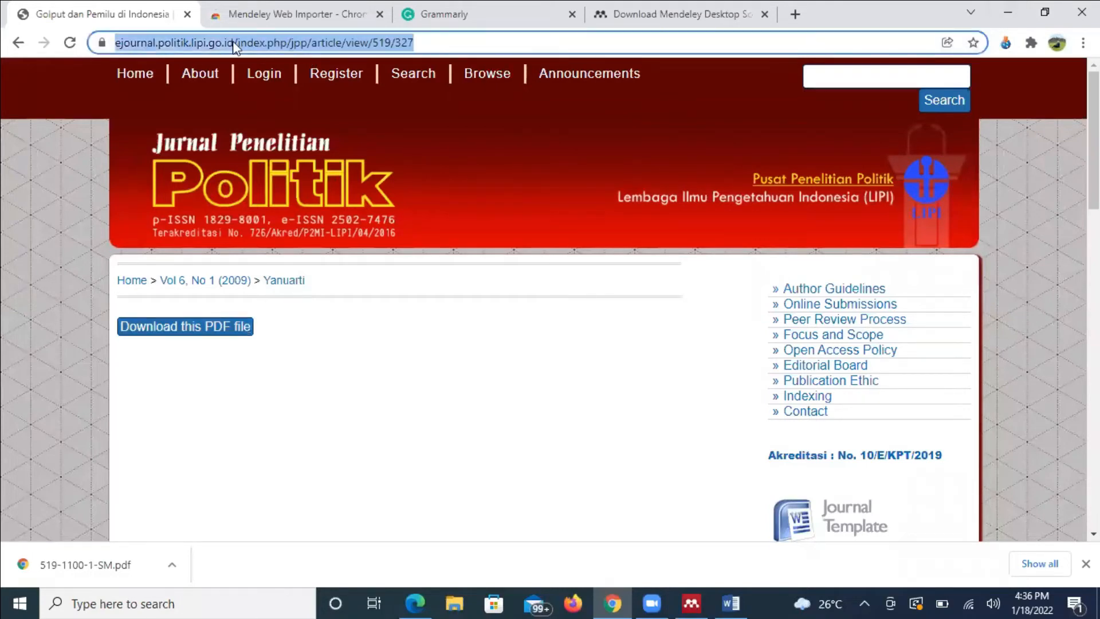
click(19, 44)
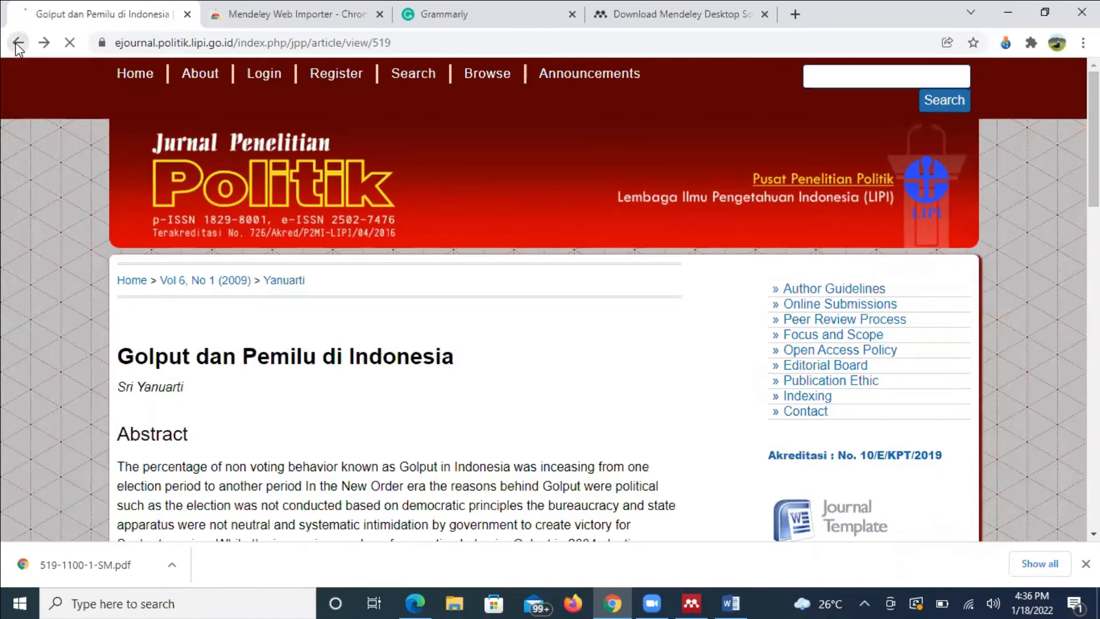
click(16, 47)
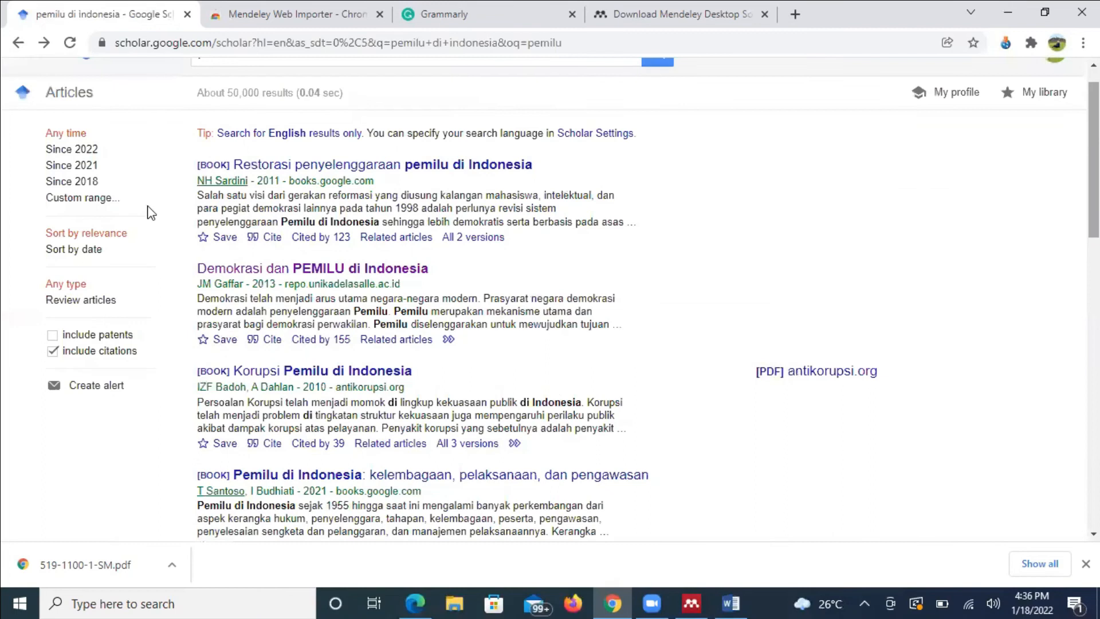
Run the Mendeley Web Importer extension on the Scholar results page and view the references it detects.
click(1032, 43)
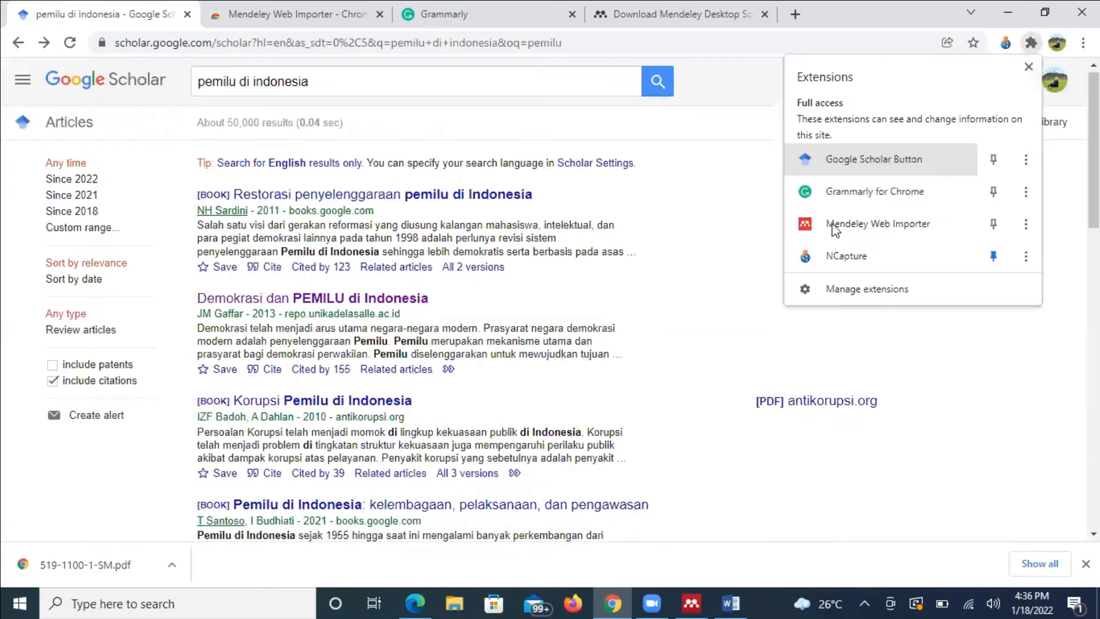
click(834, 226)
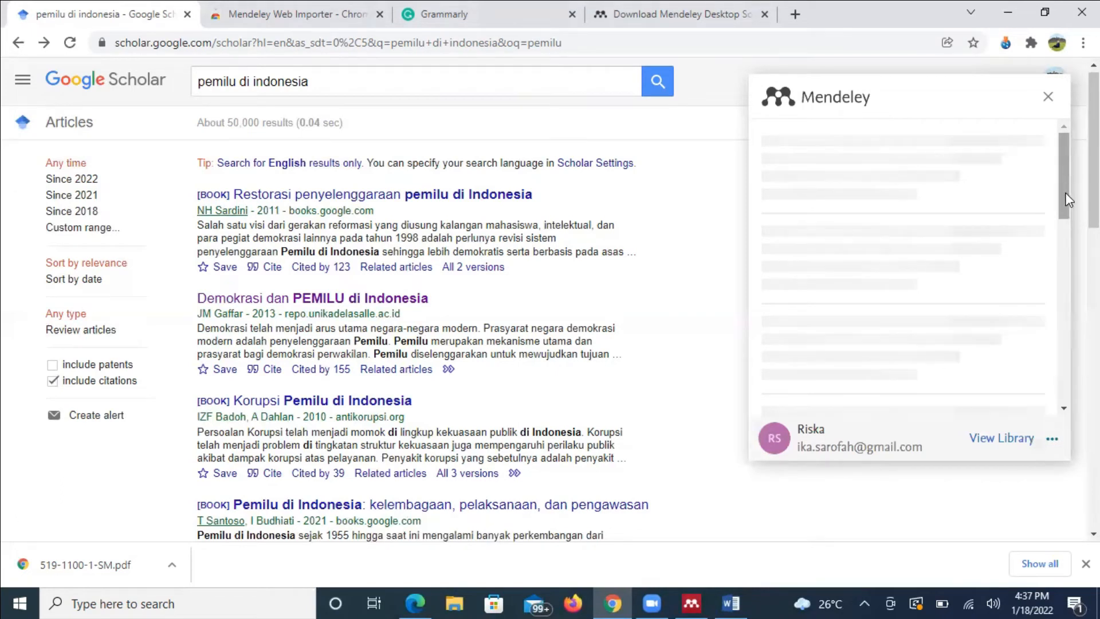
drag(1066, 195, 920, 216)
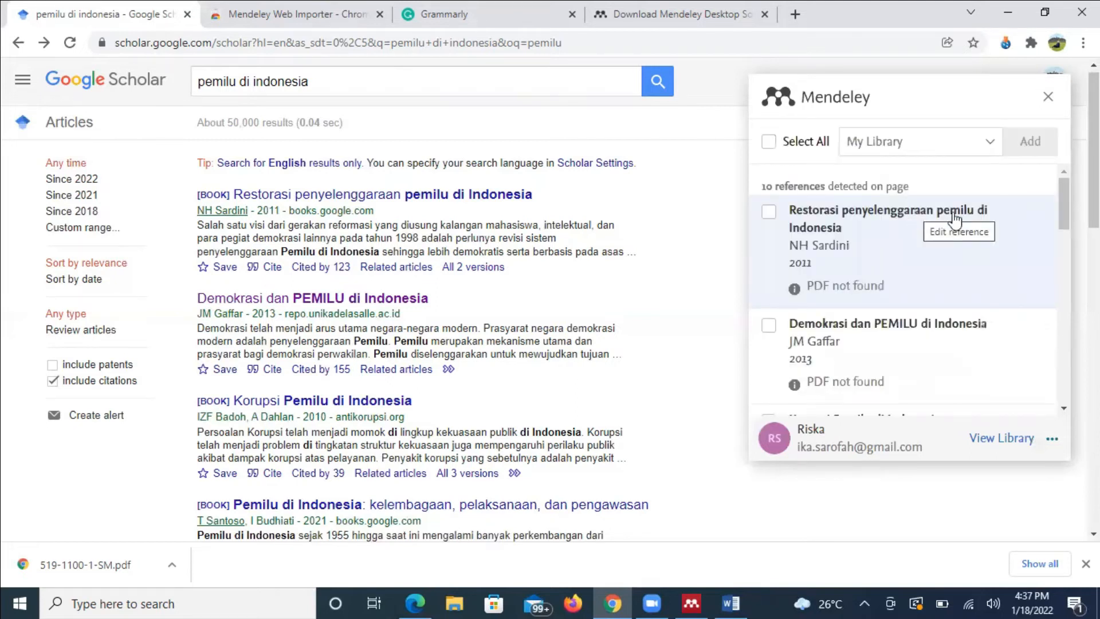
Add all references detected on the Scholar results page to My Library with the Web Importer and check their import status.
drag(1067, 201, 1062, 381)
click(1060, 191)
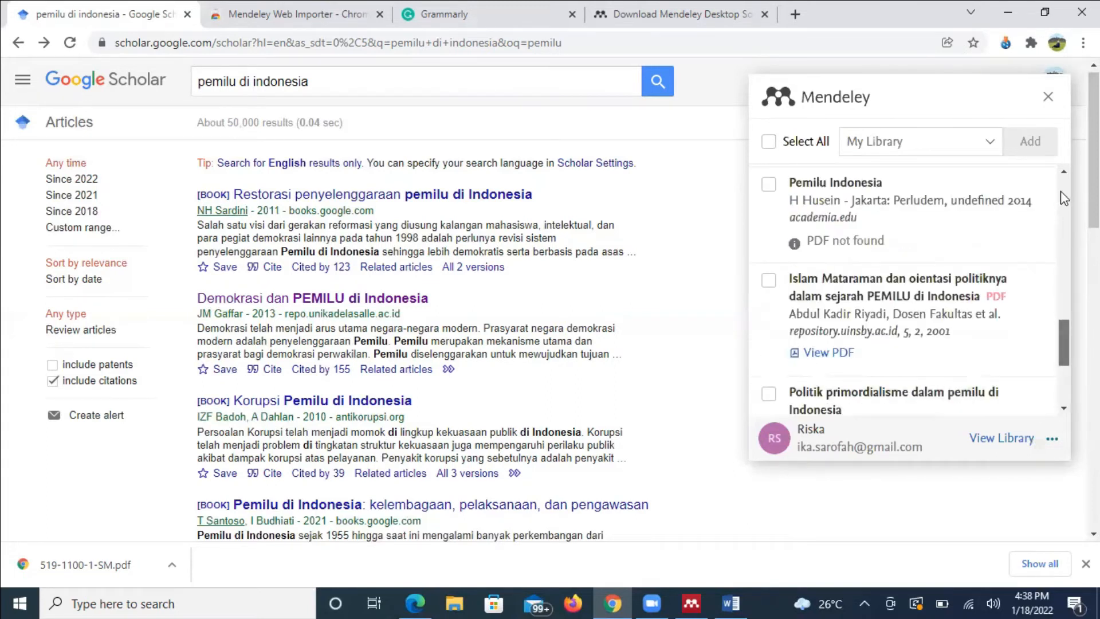
click(1060, 191)
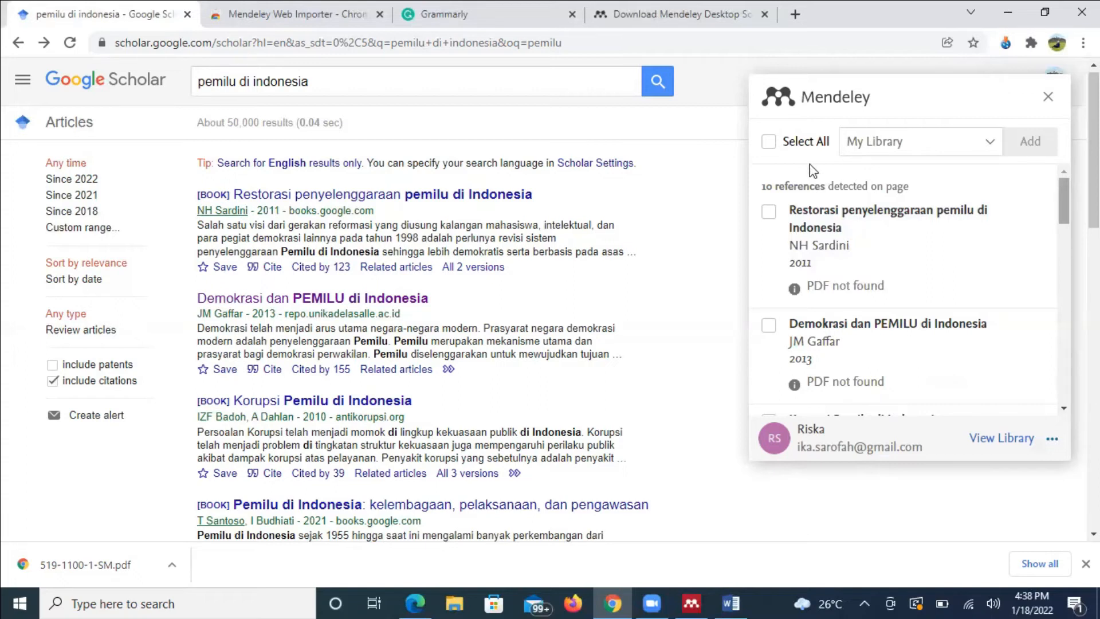
click(768, 143)
click(1043, 150)
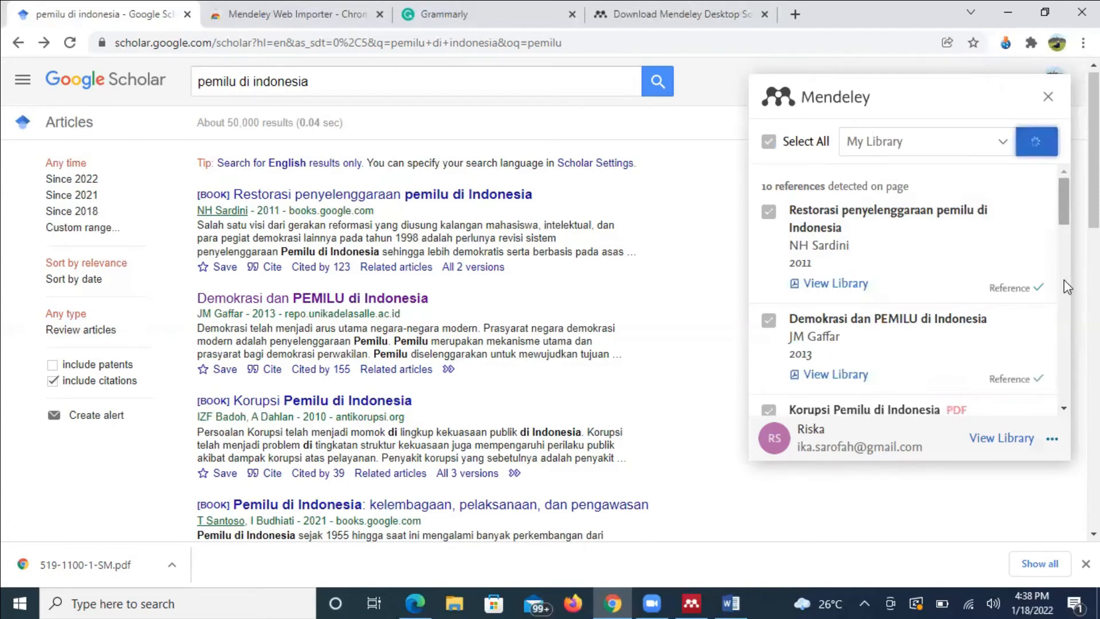
scroll(1067, 332, down, 5)
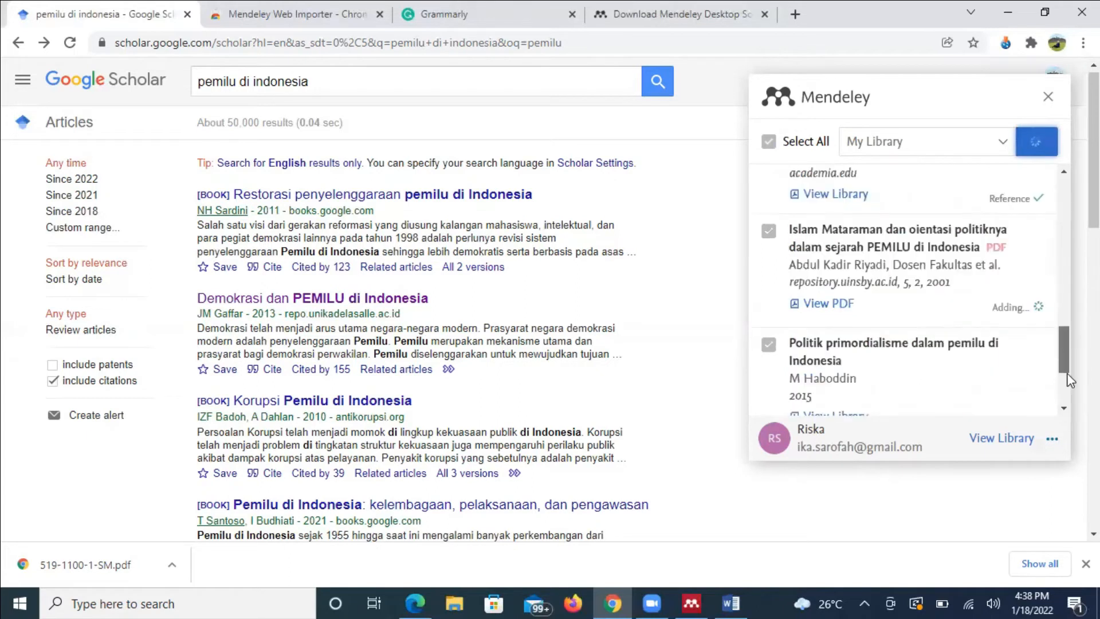
scroll(1068, 186, down, 3)
drag(1069, 180, 1067, 193)
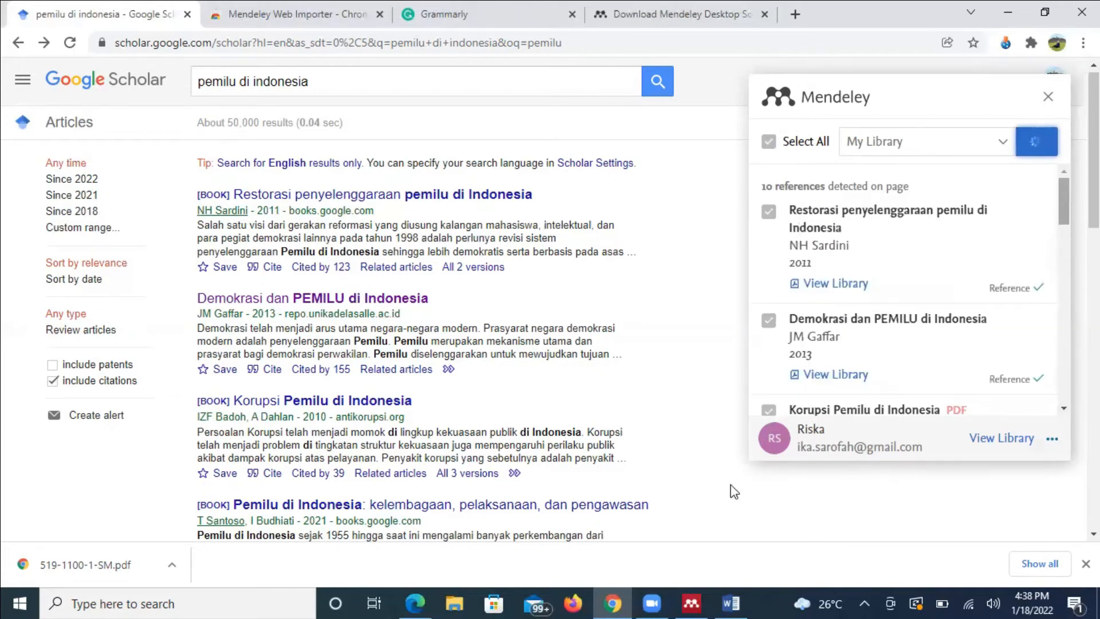
Switch to Mendeley Desktop and sync the library to bring the imported references into All Documents, dismissing the maintenance notice.
click(690, 601)
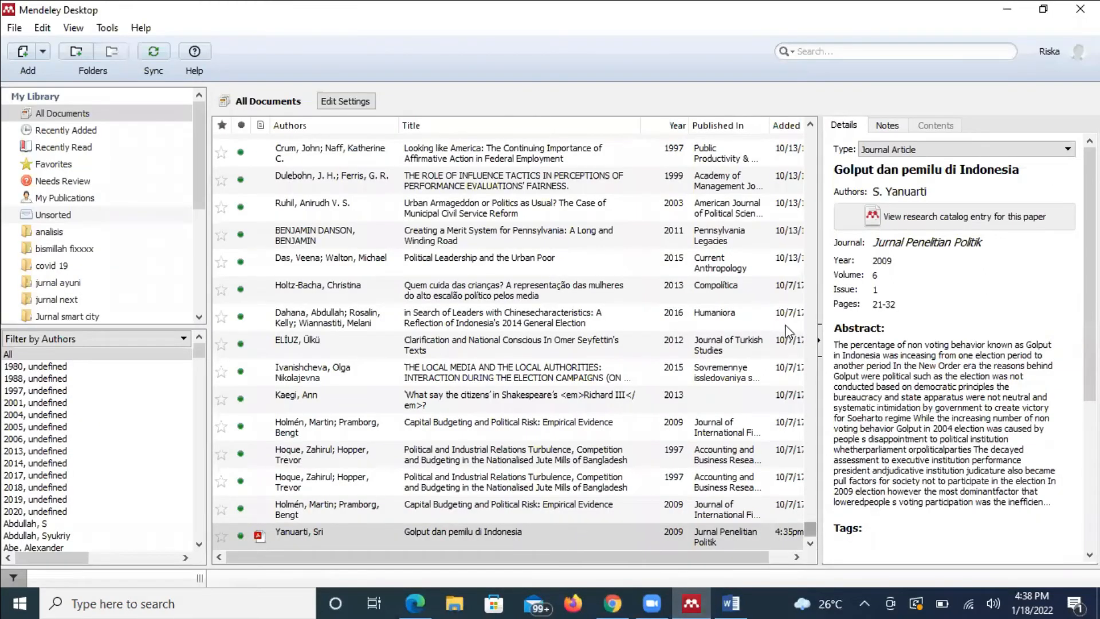
drag(813, 545, 815, 331)
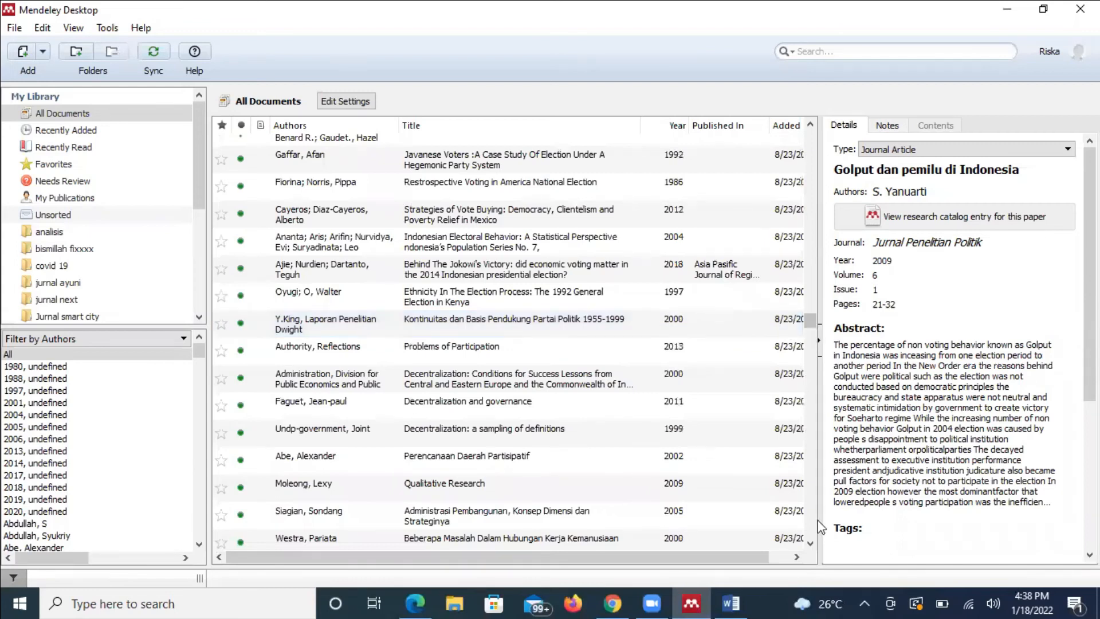
drag(824, 555, 698, 523)
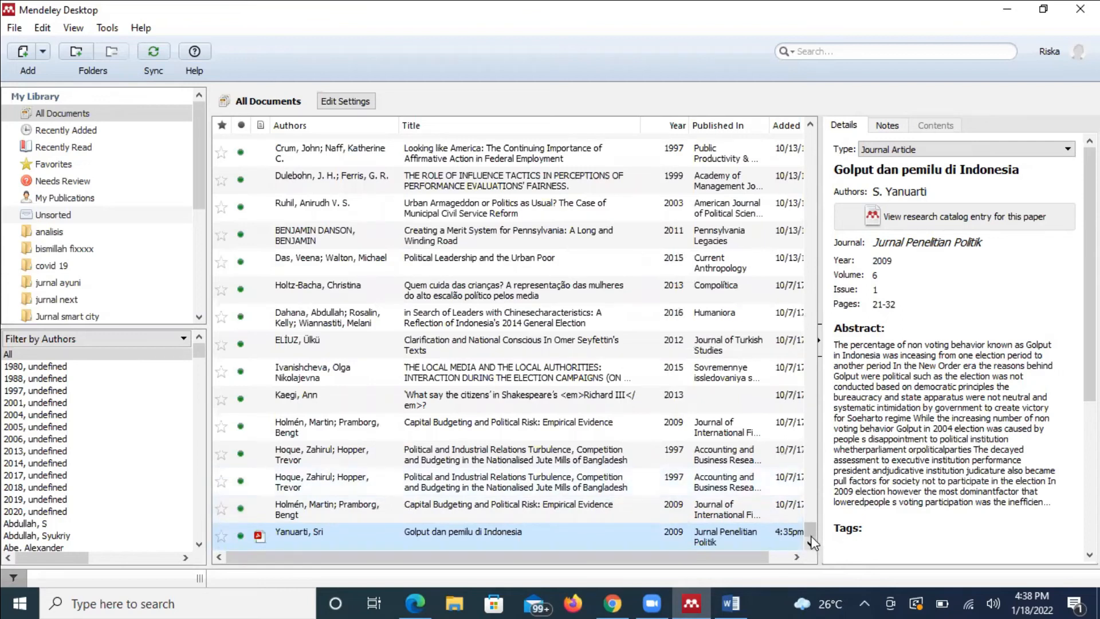
click(141, 50)
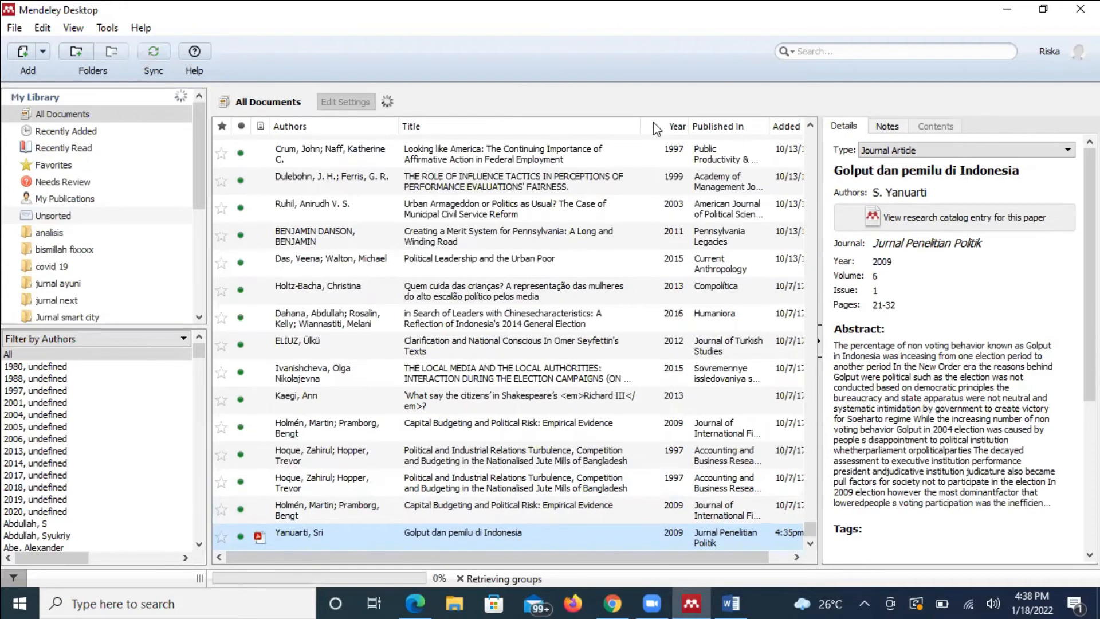
click(1062, 93)
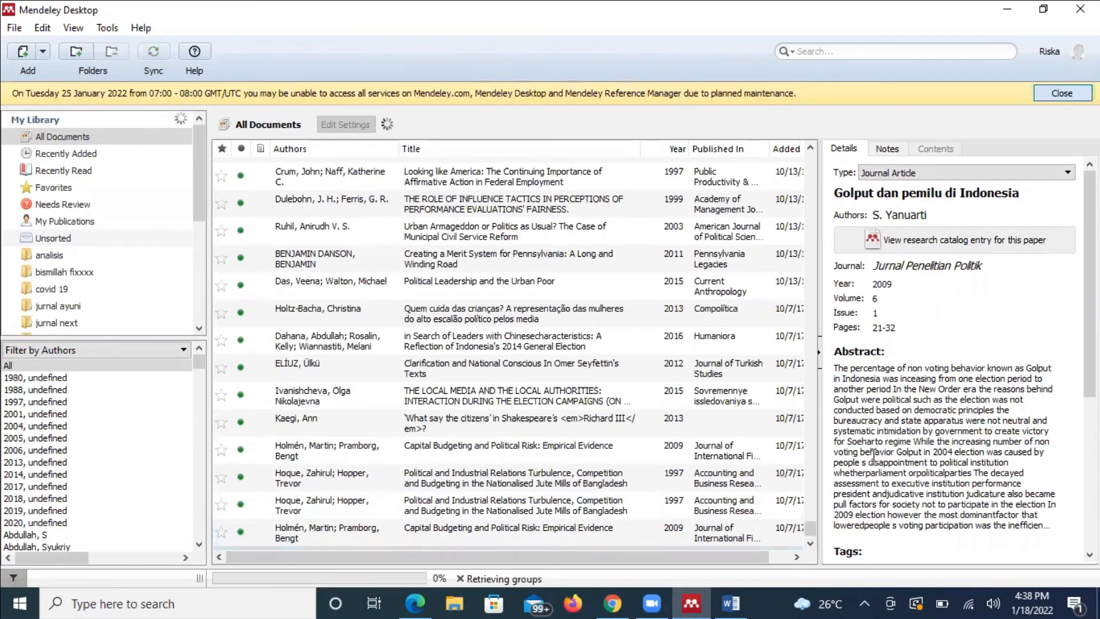
click(813, 535)
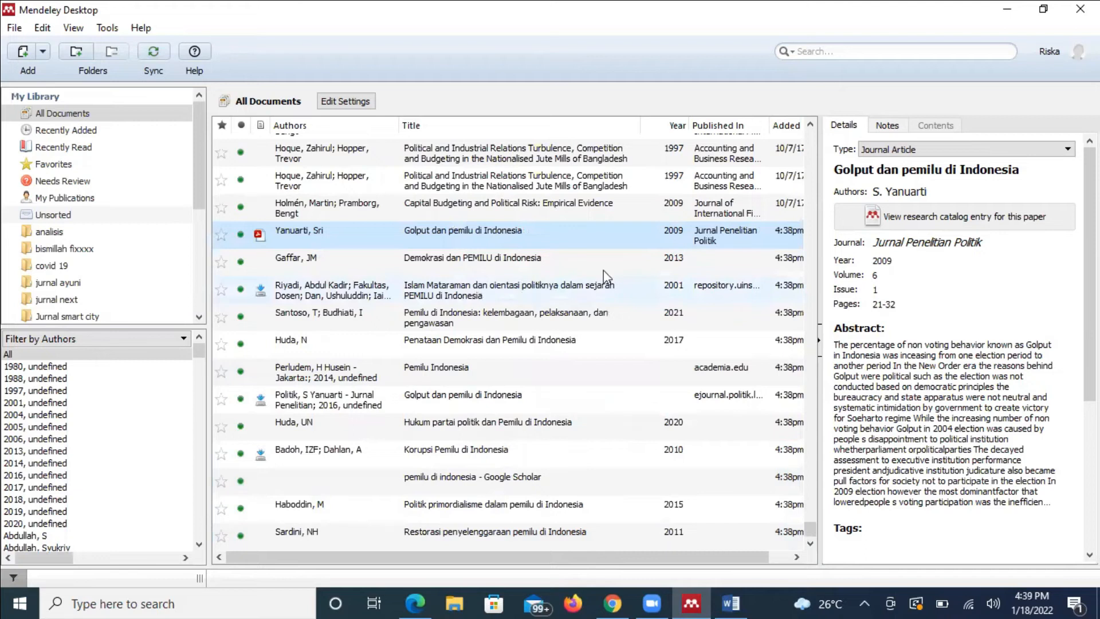
Go through the new entries in All Documents from "Demokrasi dan PEMILU di Indonesia" to "Politik primordialisme dalam pemilu di Indonesia" and examine their details.
click(522, 261)
click(520, 298)
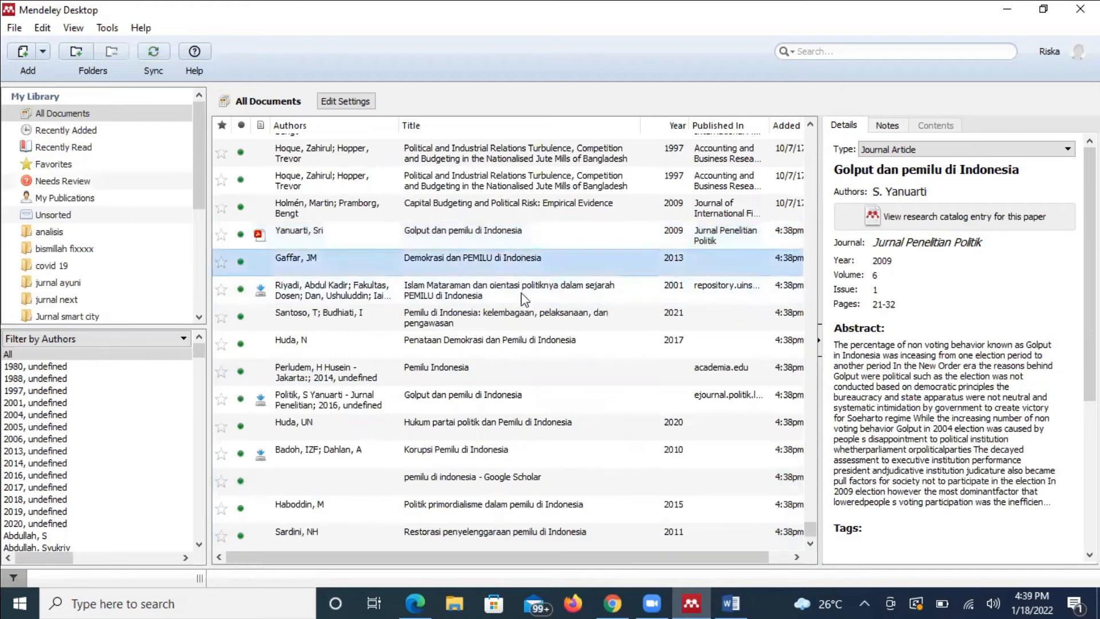
click(518, 329)
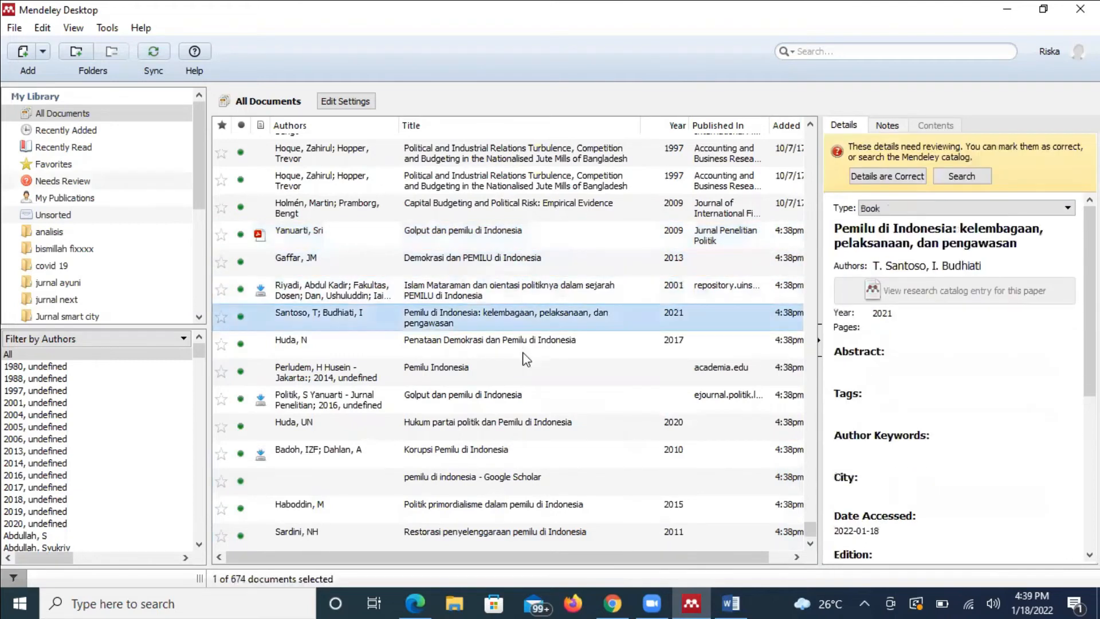
click(523, 352)
click(526, 372)
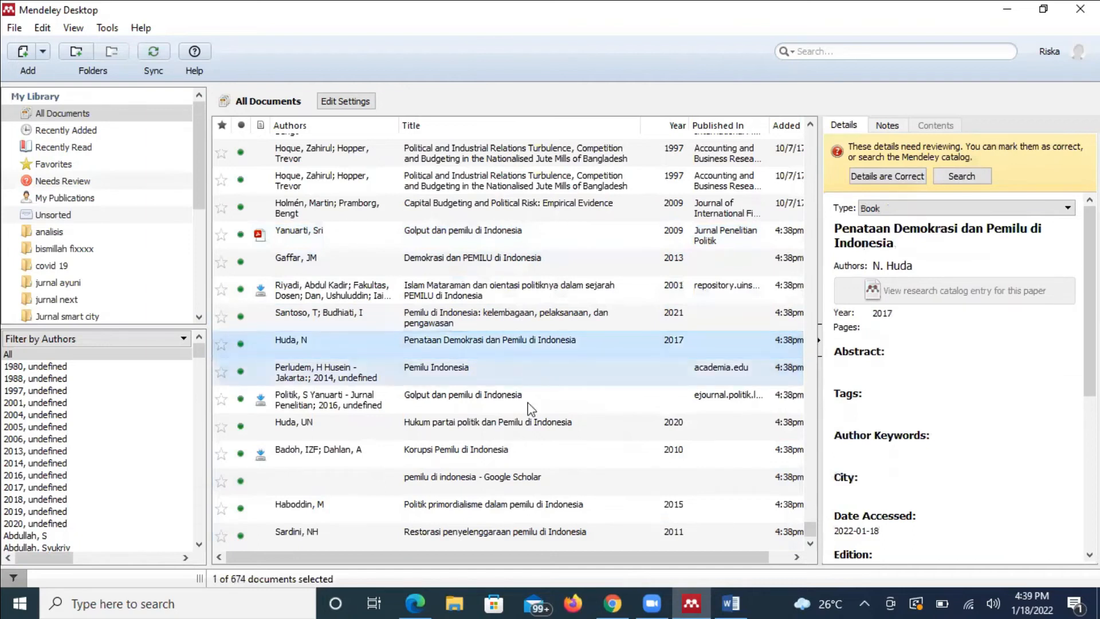
key(Down)
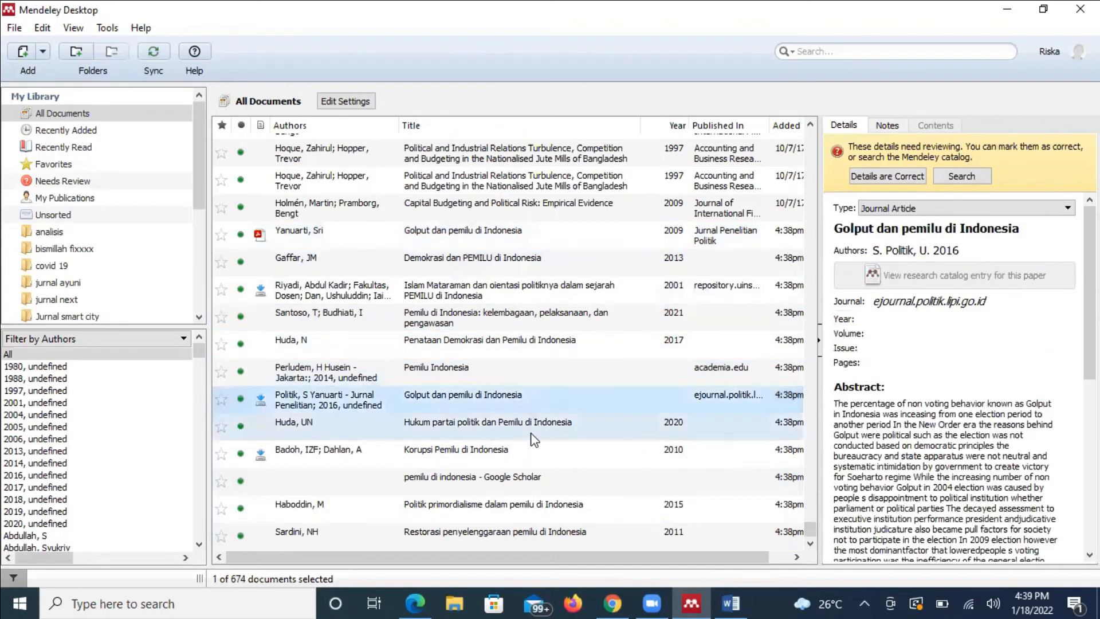
click(531, 454)
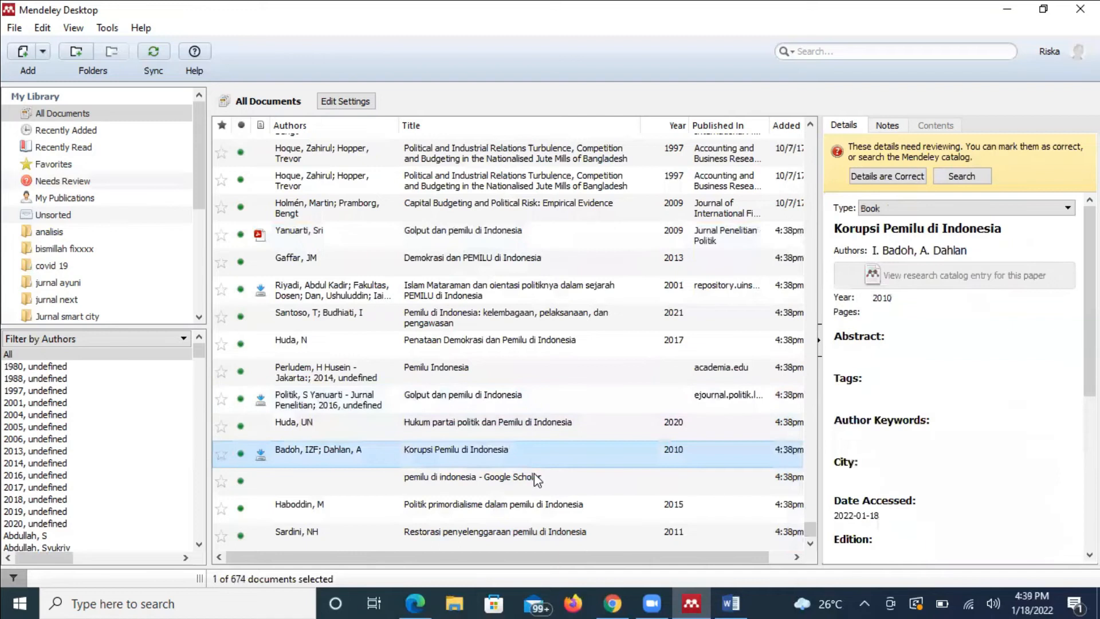
click(535, 474)
click(614, 513)
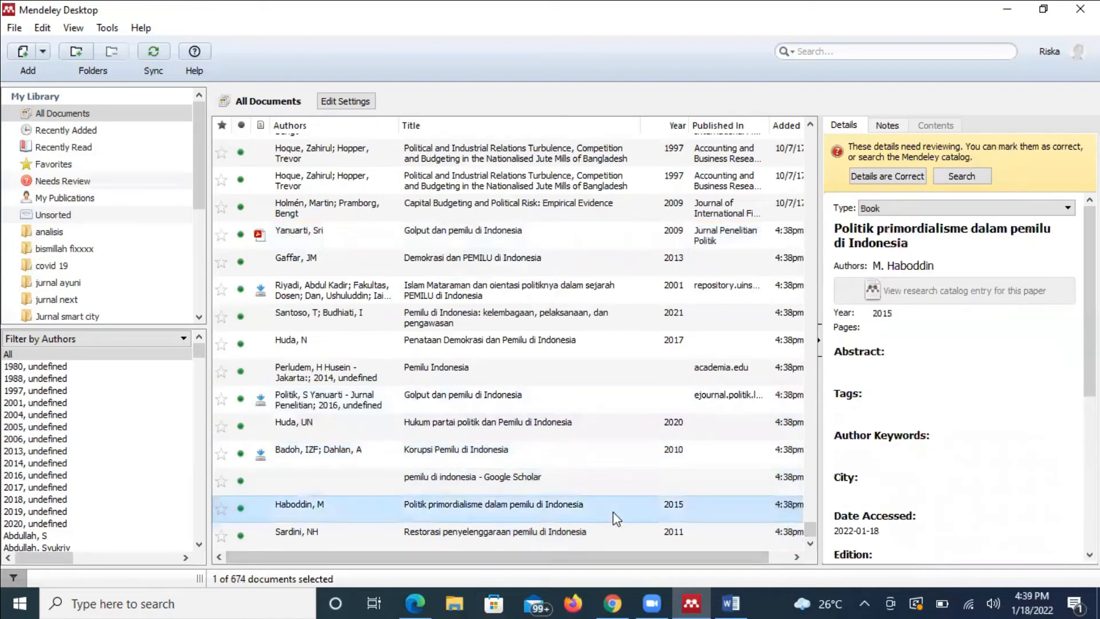
Examine the details of "Islam Mataraman dan oientasi politiknya" and all detail fields of the book "Pemilu di Indonesia: kelembagaan, pelaksanaan, dan pengawasan".
click(513, 293)
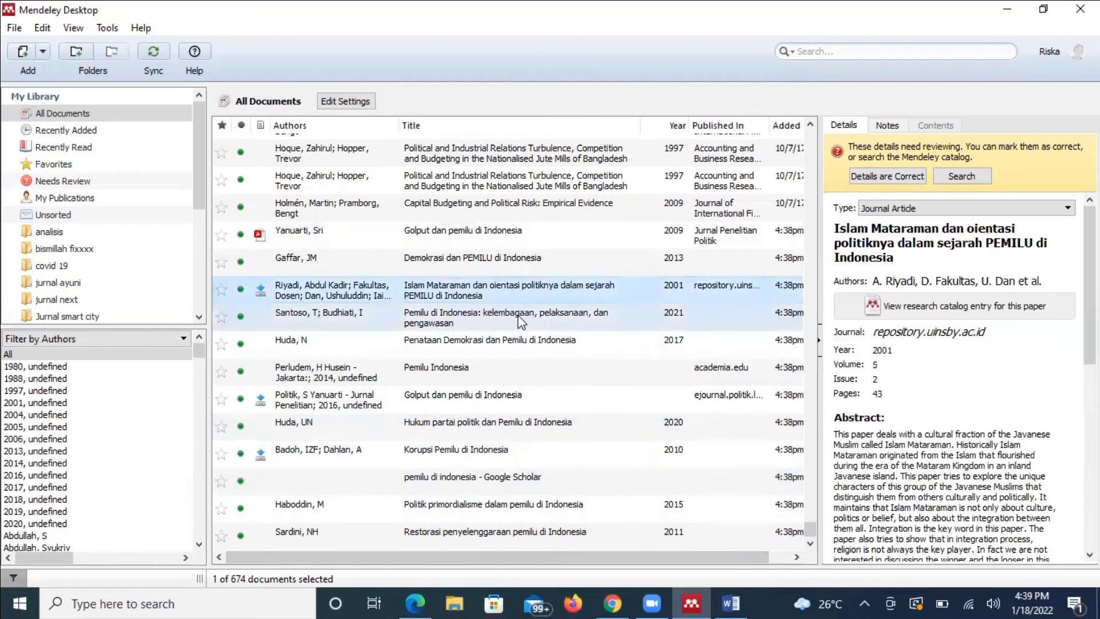
click(521, 321)
mouse_move(1089, 304)
mouse_down()
mouse_move(1090, 455)
mouse_move(1090, 304)
mouse_up()
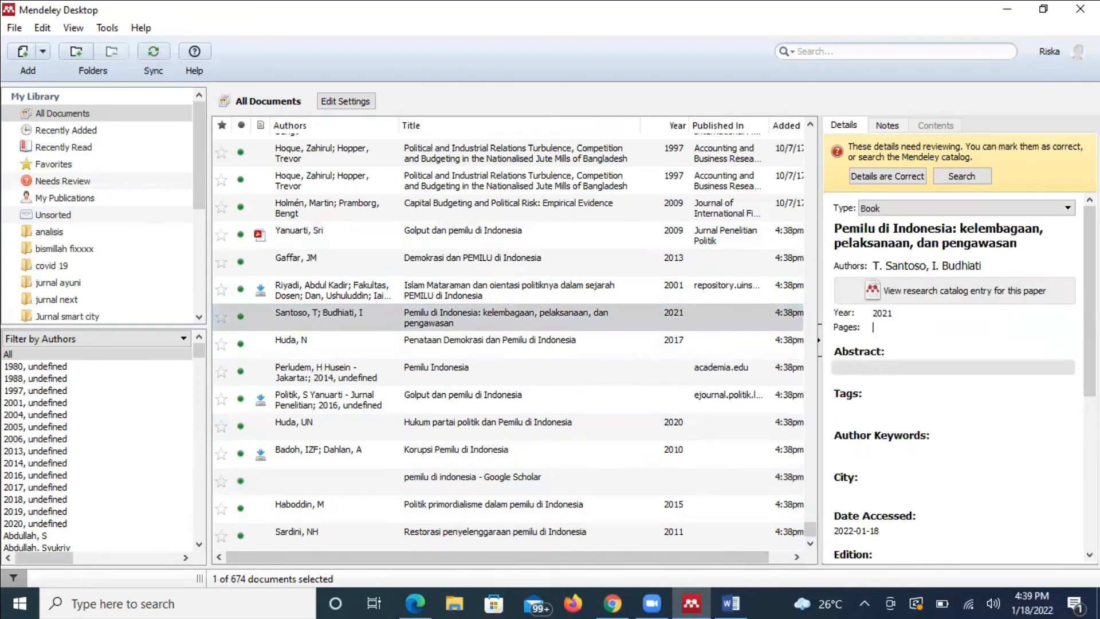
mouse_move(1090, 304)
mouse_down()
mouse_move(1090, 450)
mouse_move(1090, 304)
mouse_up()
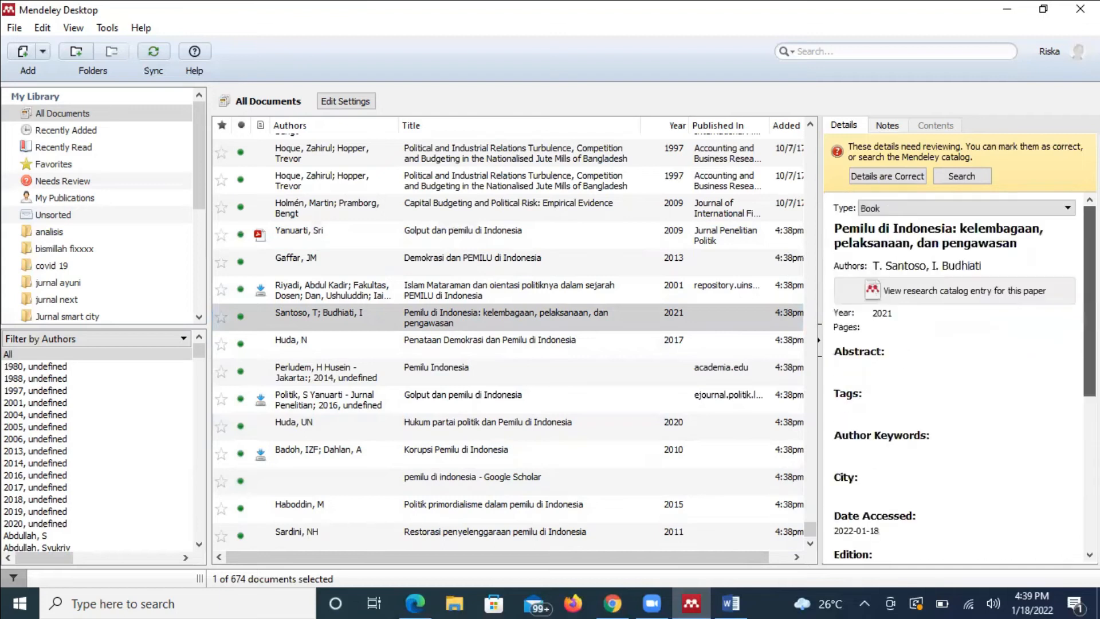
click(869, 369)
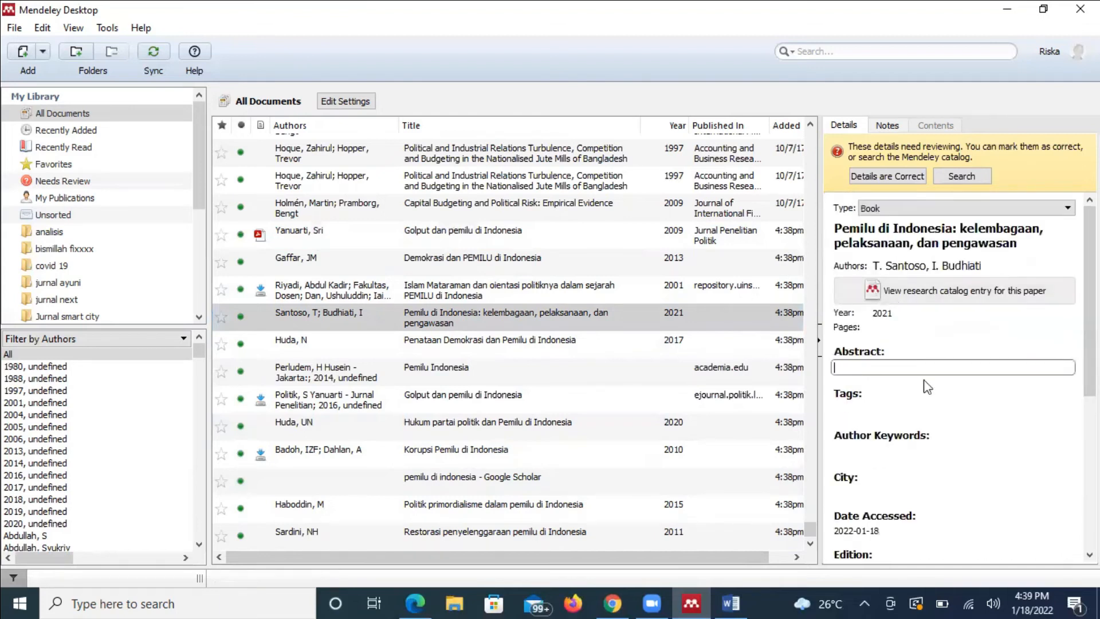
scroll(965, 376, down, 5)
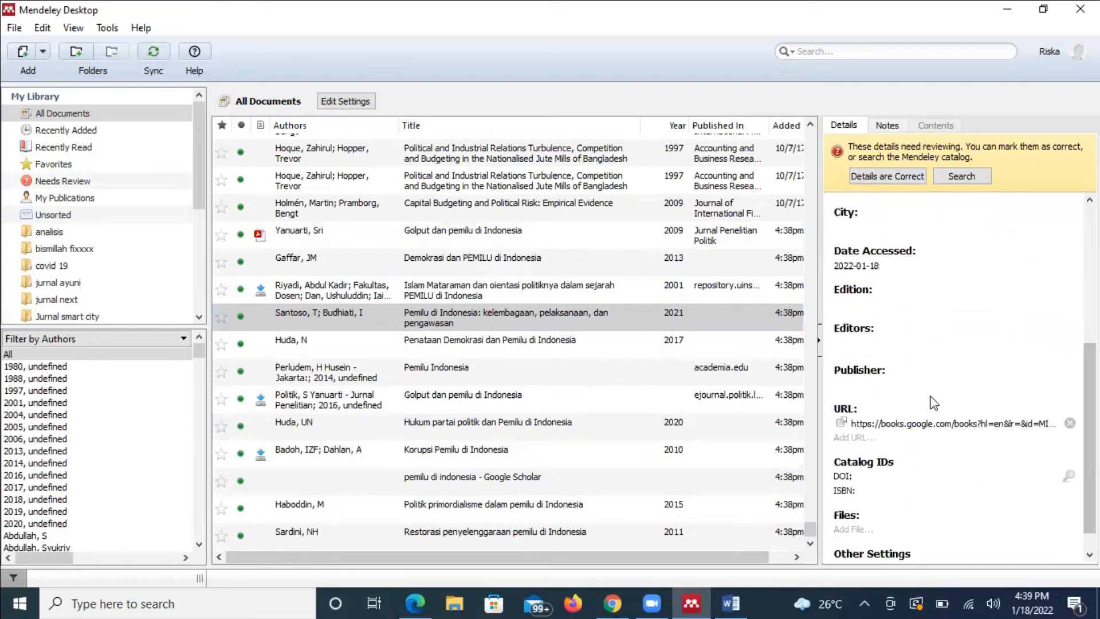
Compare the details of "Penataan Demokrasi dan Pemilu di Indonesia" and other web-imported entries with those of the PDF-imported "Golput dan pemilu di Indonesia".
click(571, 355)
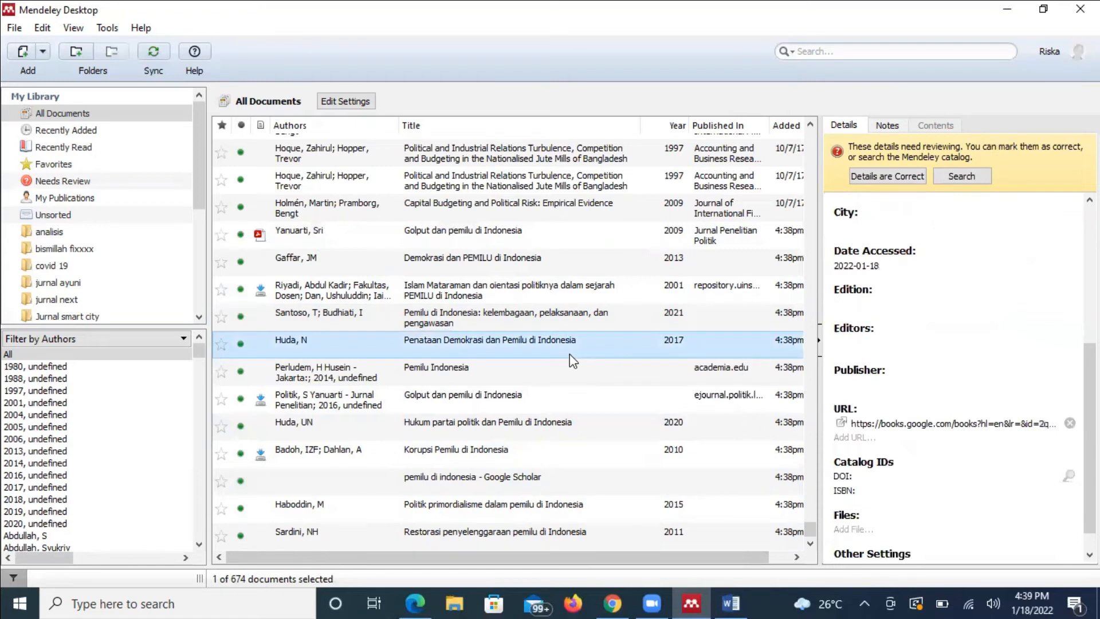
click(569, 382)
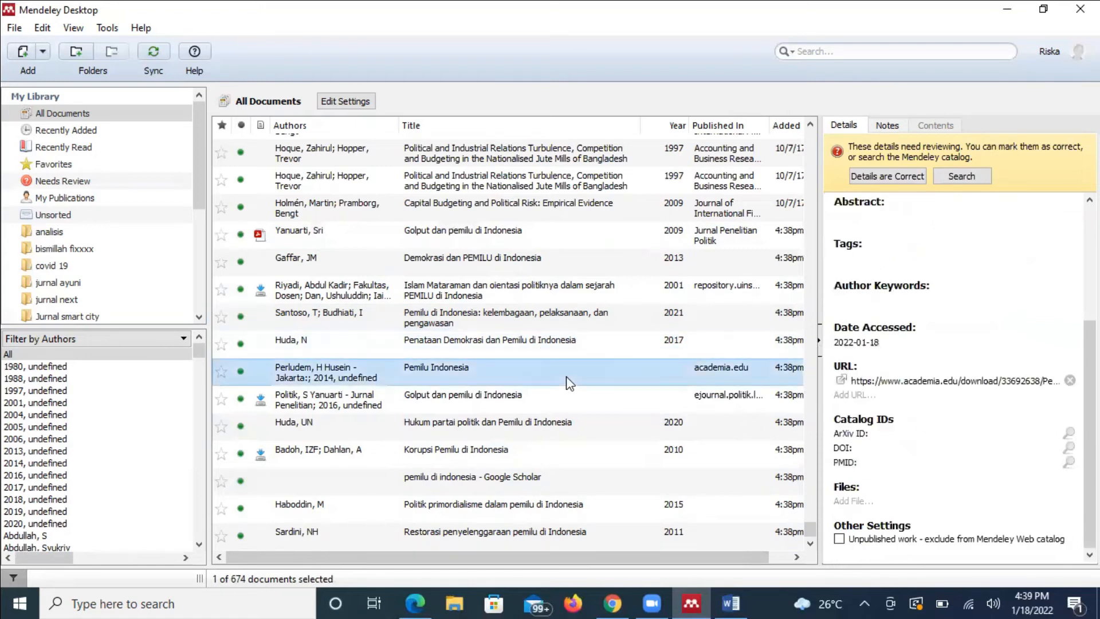
click(546, 320)
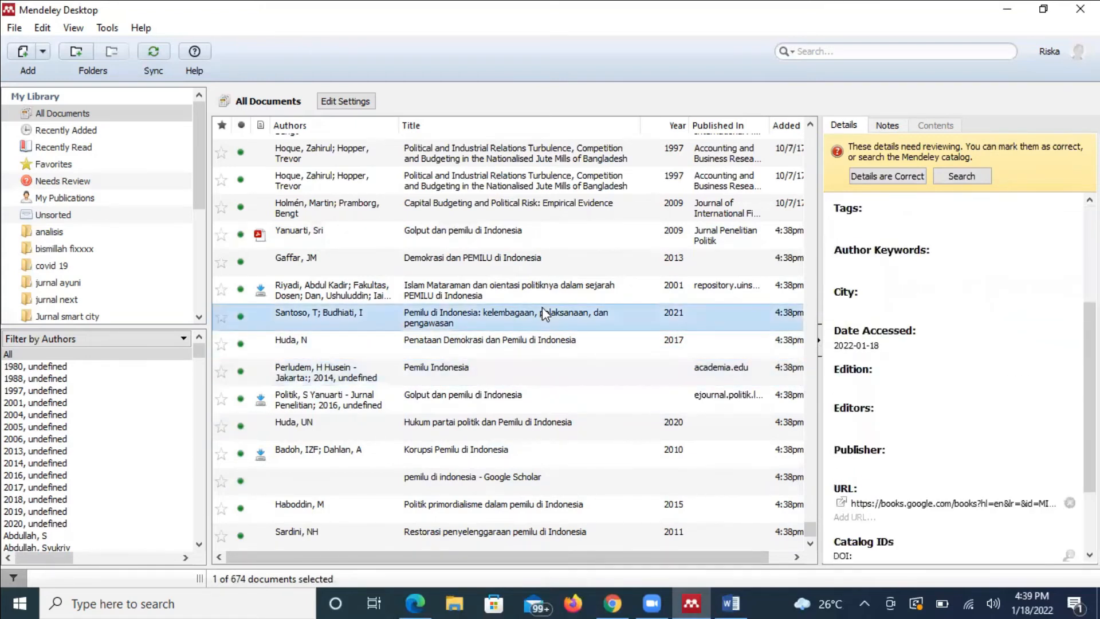
click(519, 236)
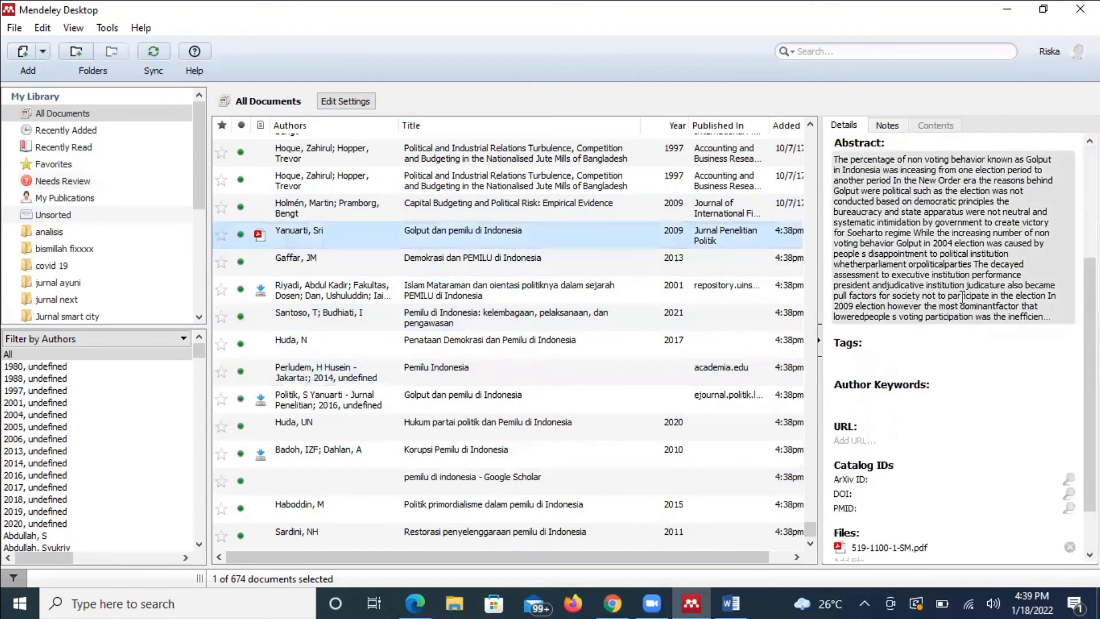
drag(1089, 361, 1090, 250)
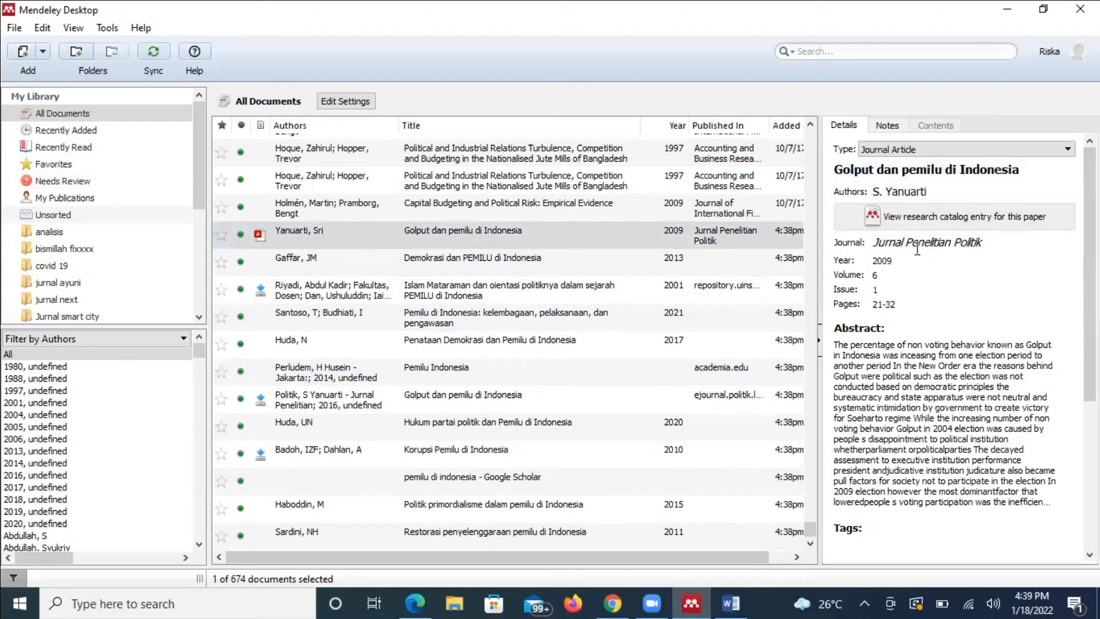
Open the attached file 519-1100-1-SM.pdf of the "Golput dan pemilu di Indonesia" entry and look through its abstract and Pendahuluan section.
click(733, 603)
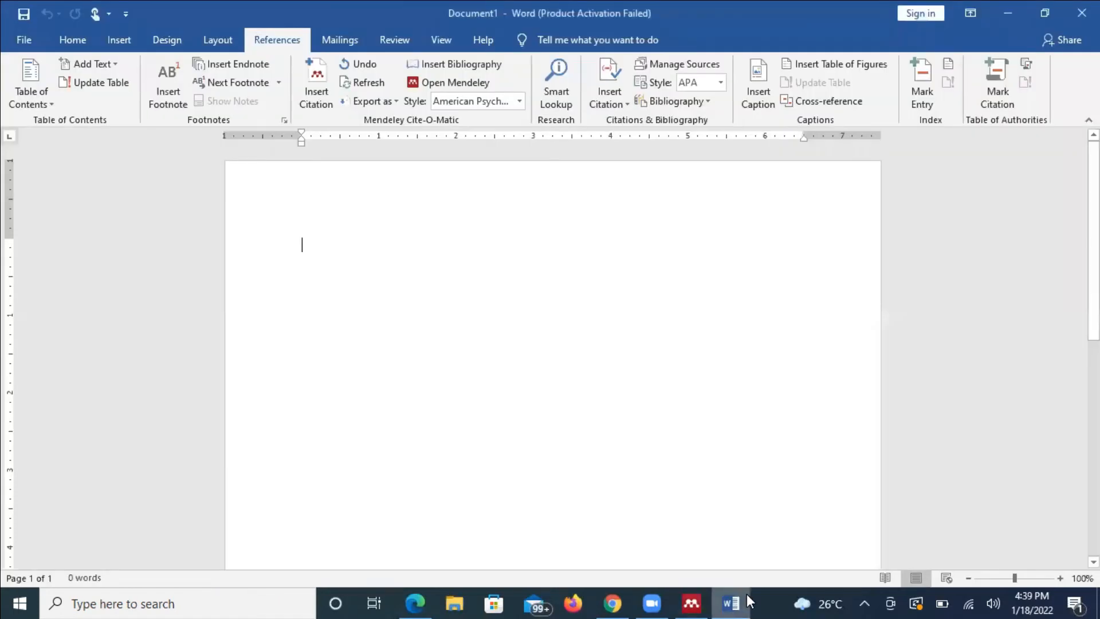
click(693, 600)
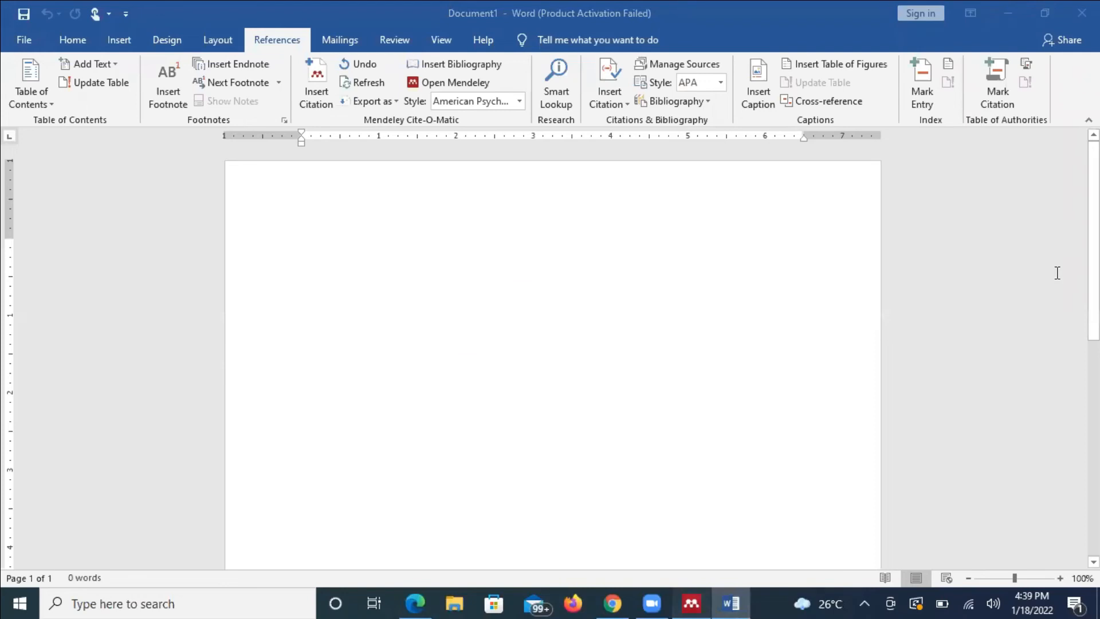
scroll(1008, 474, down, 5)
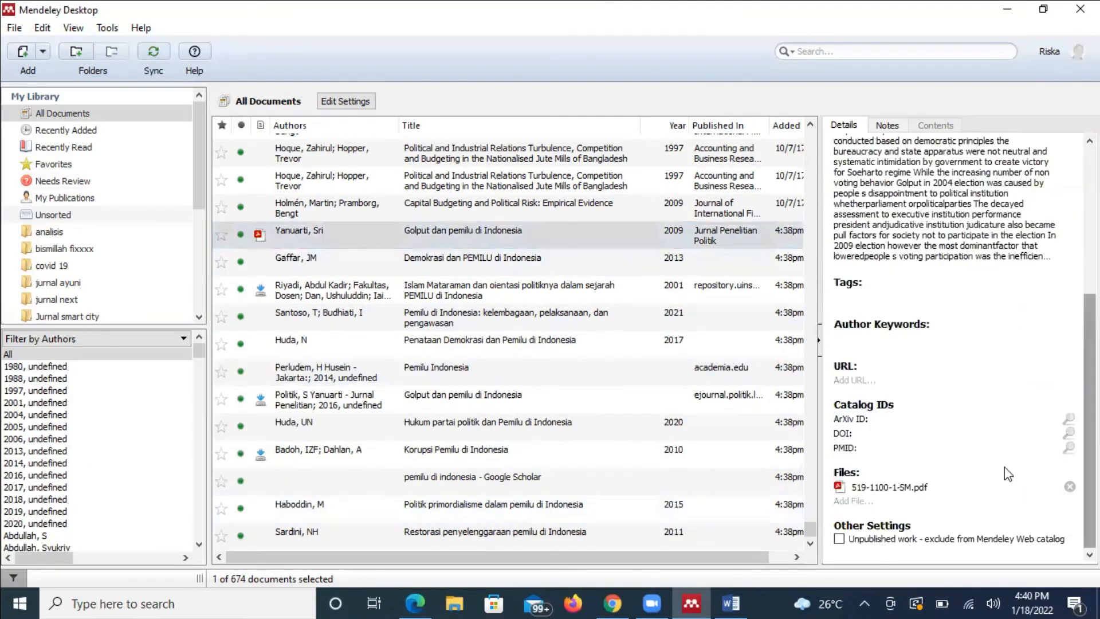
click(900, 487)
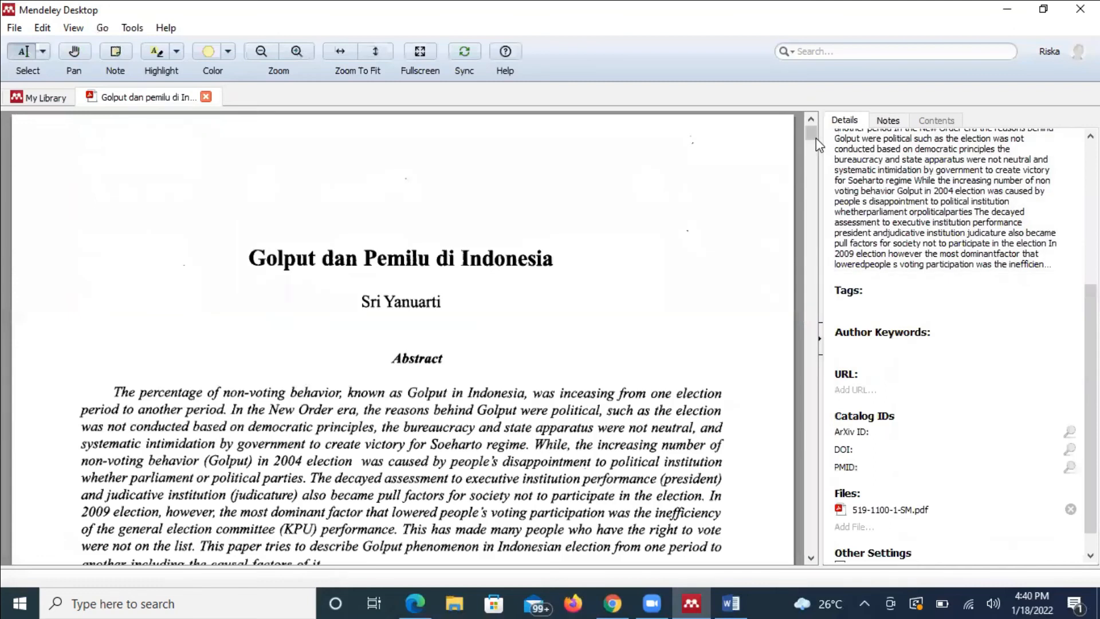
scroll(815, 143, down, 4)
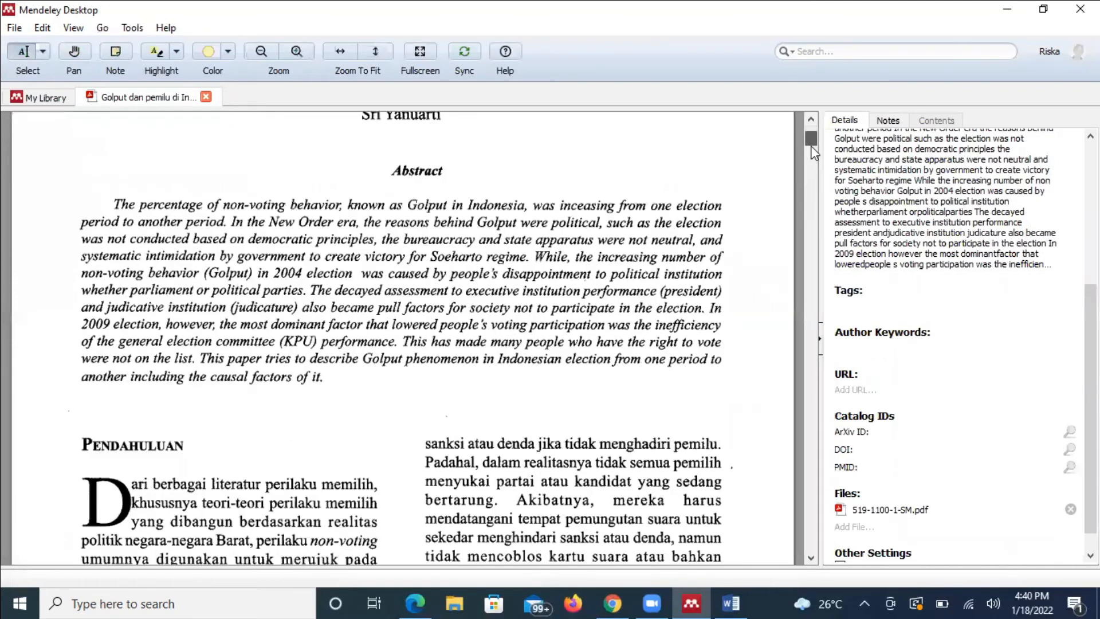
scroll(815, 166, down, 10)
scroll(813, 163, up, 5)
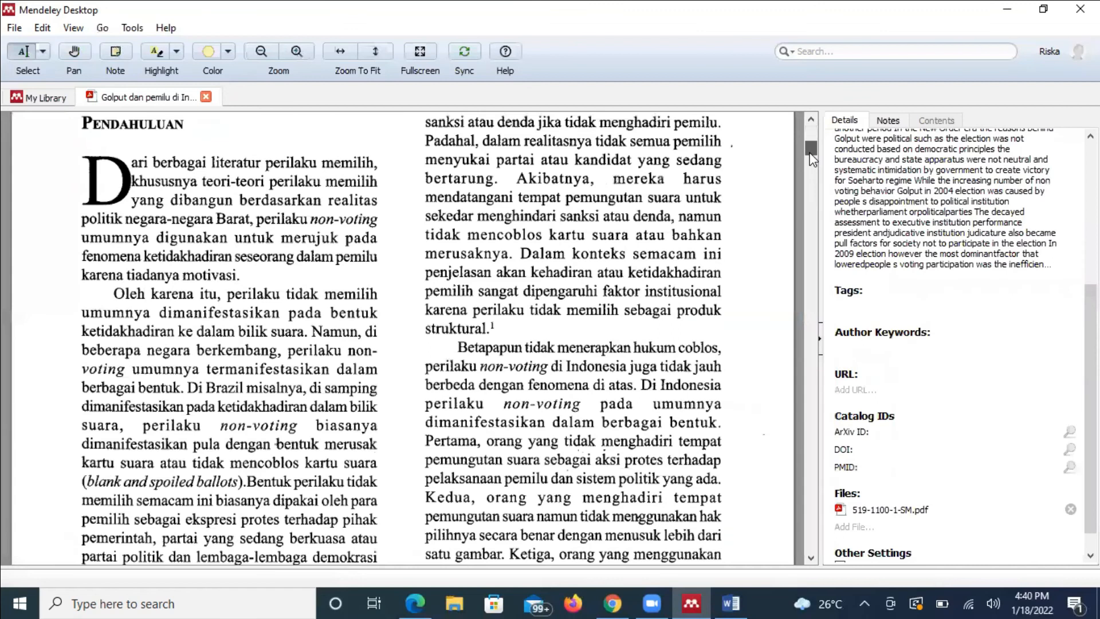
scroll(813, 163, down, 2)
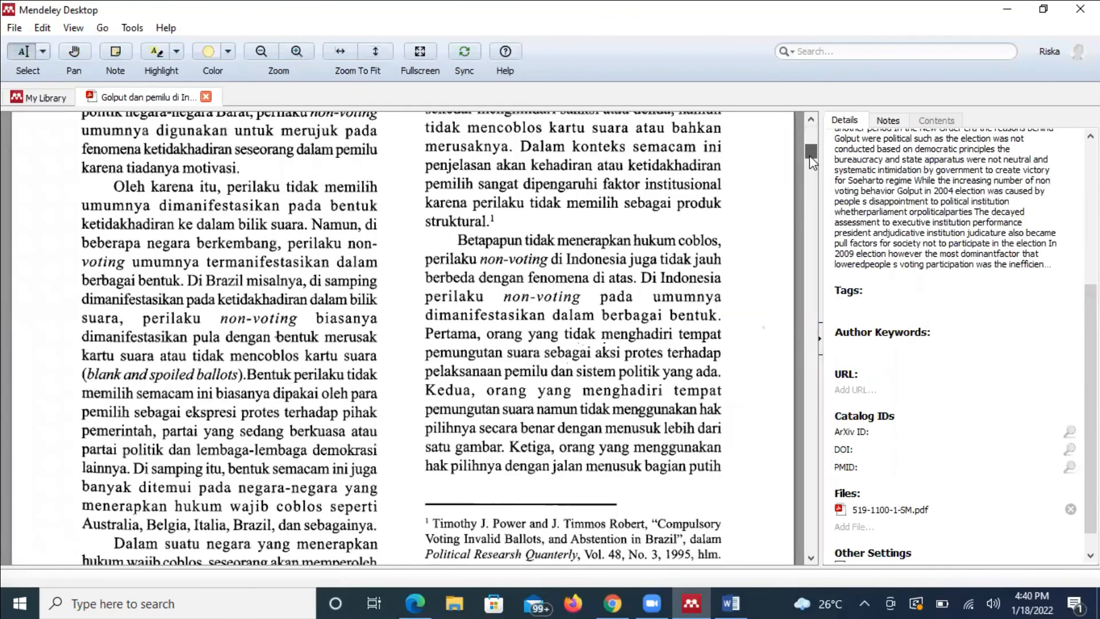
scroll(814, 163, up, 4)
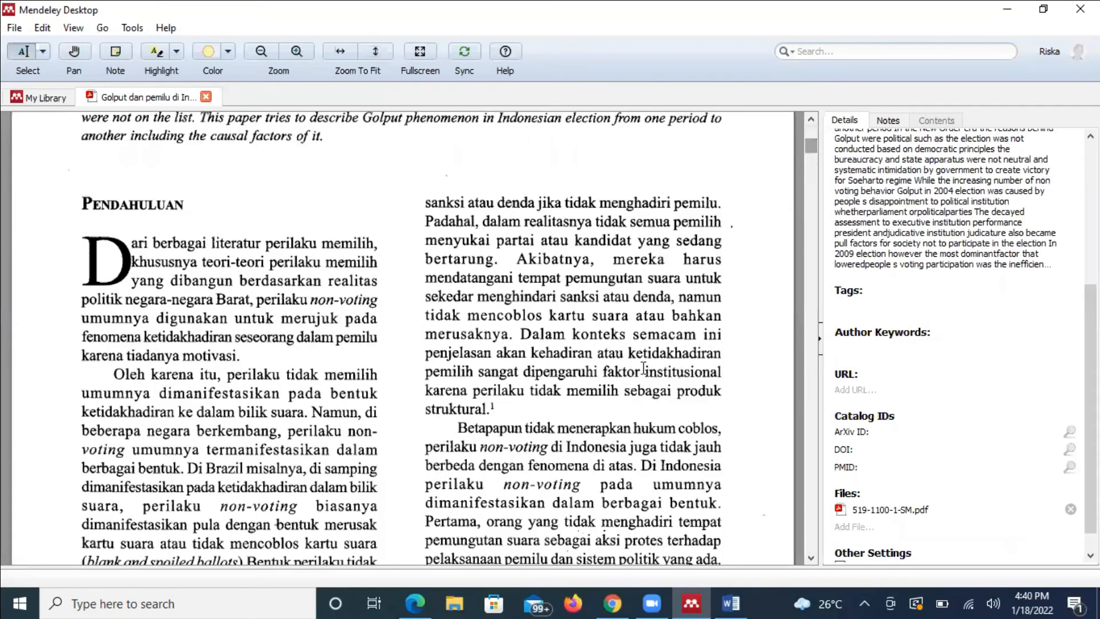
Mark the Pendahuluan passages on voters being forced to attend and on "perilaku tidak memilih" as absence from the polling booth to read them.
drag(618, 263, 505, 416)
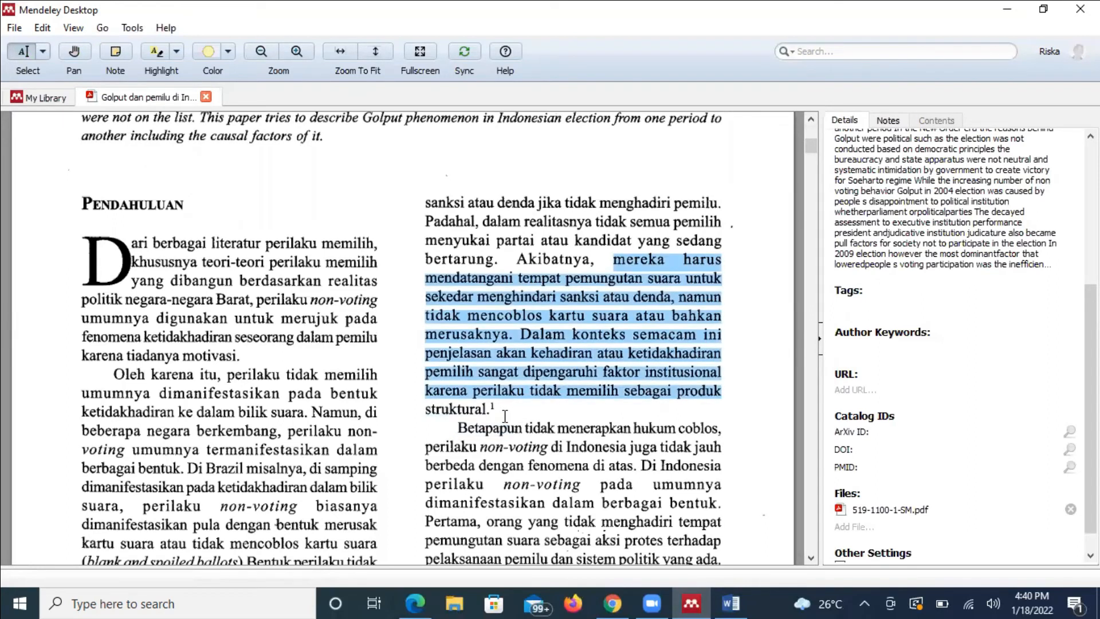
click(509, 241)
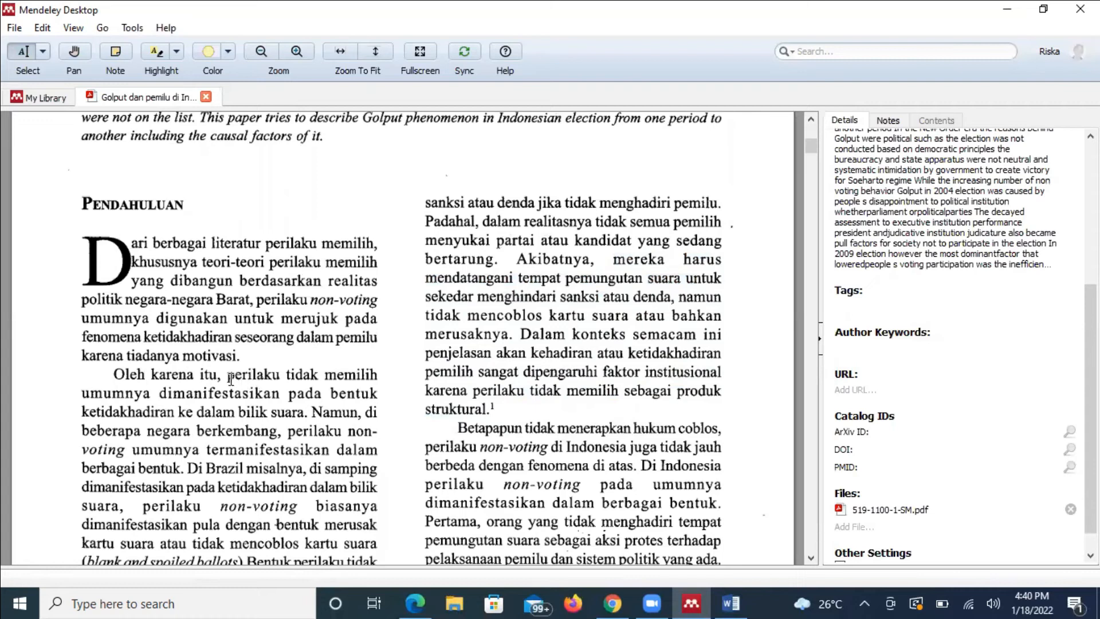
drag(231, 378, 308, 414)
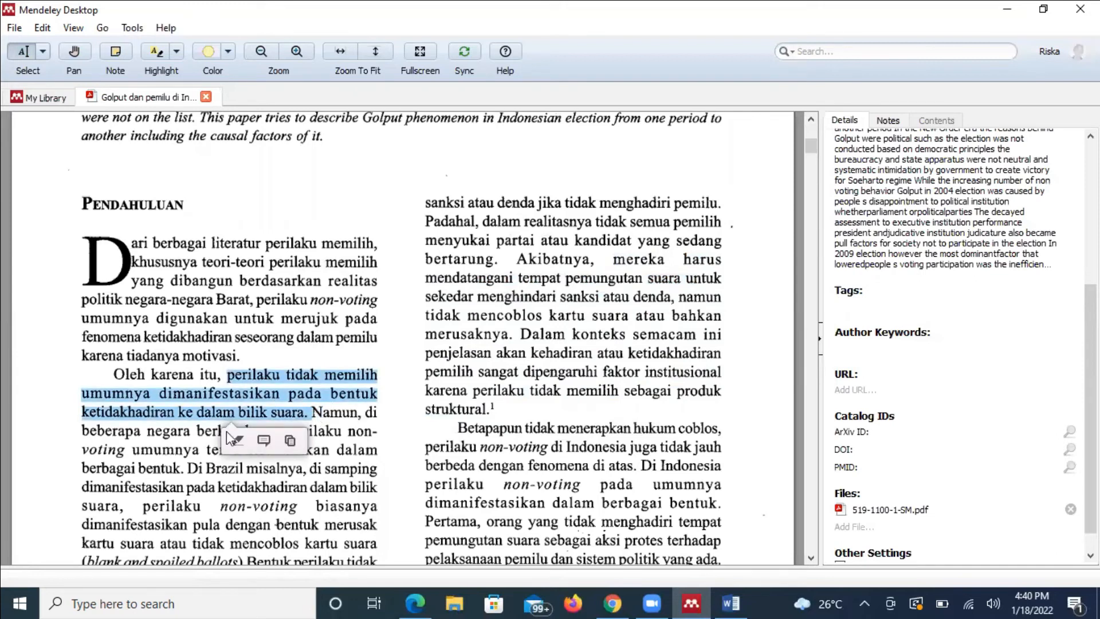
Switch to the blank Word document and write "Ketidakhadiran orang dalam pemungutan suara biasa disebut dengan golput".
click(728, 602)
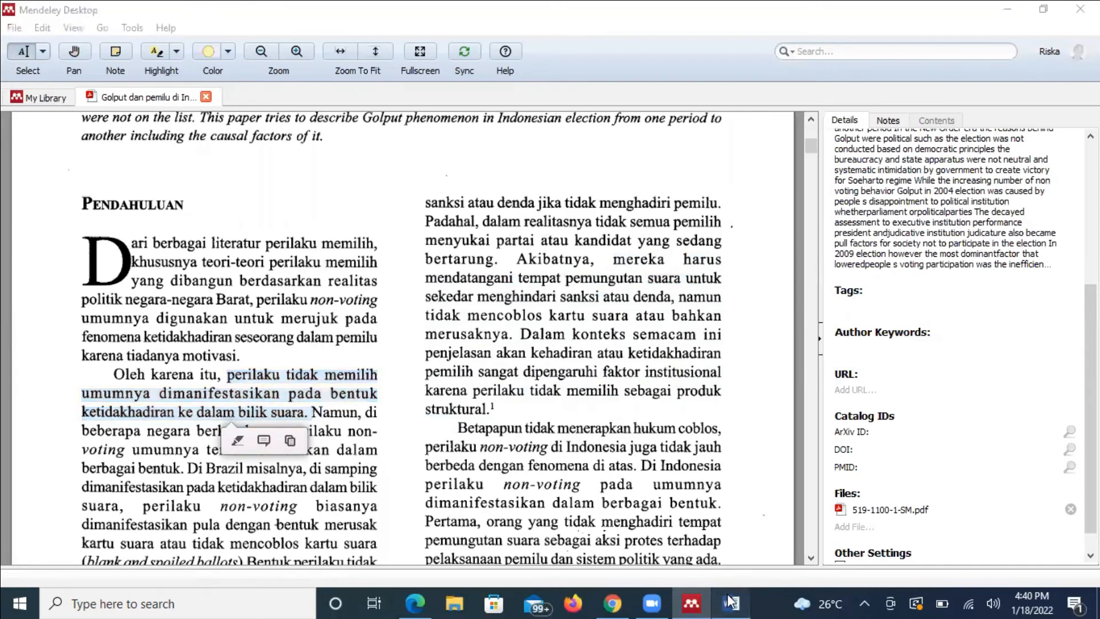
text(ketidak)
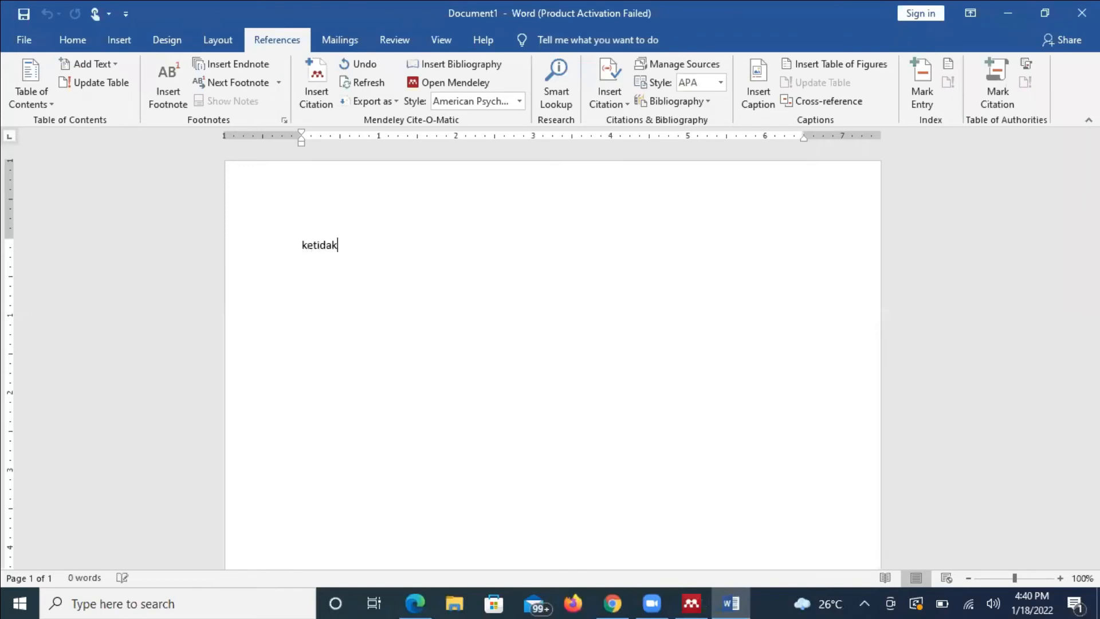
text(hadirn)
text(n )
text(orang dalam p)
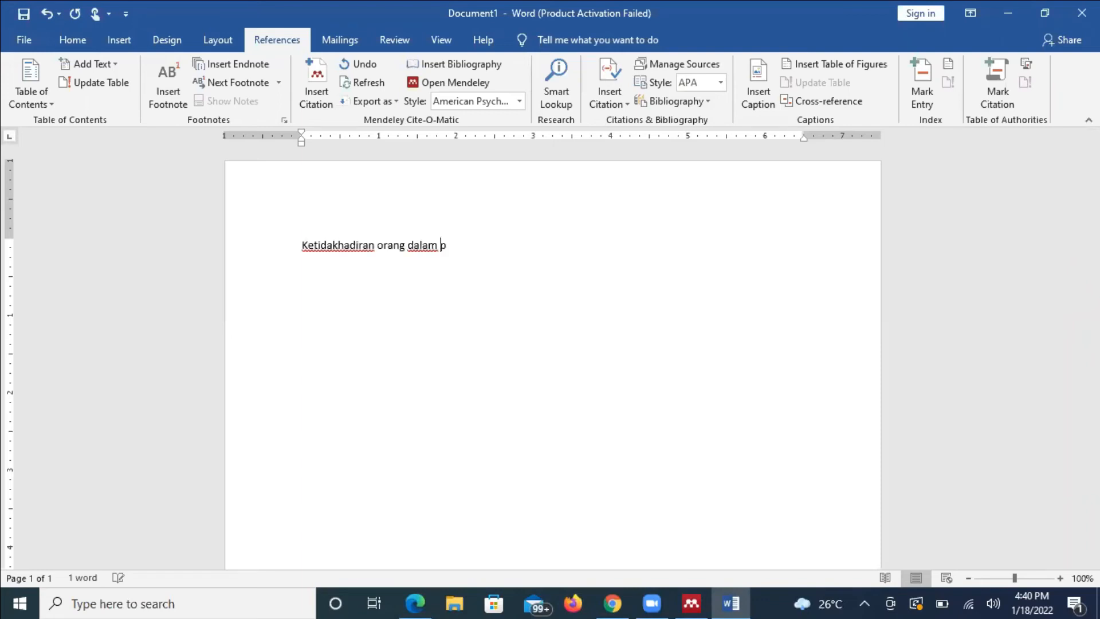
text(emungutan suara b)
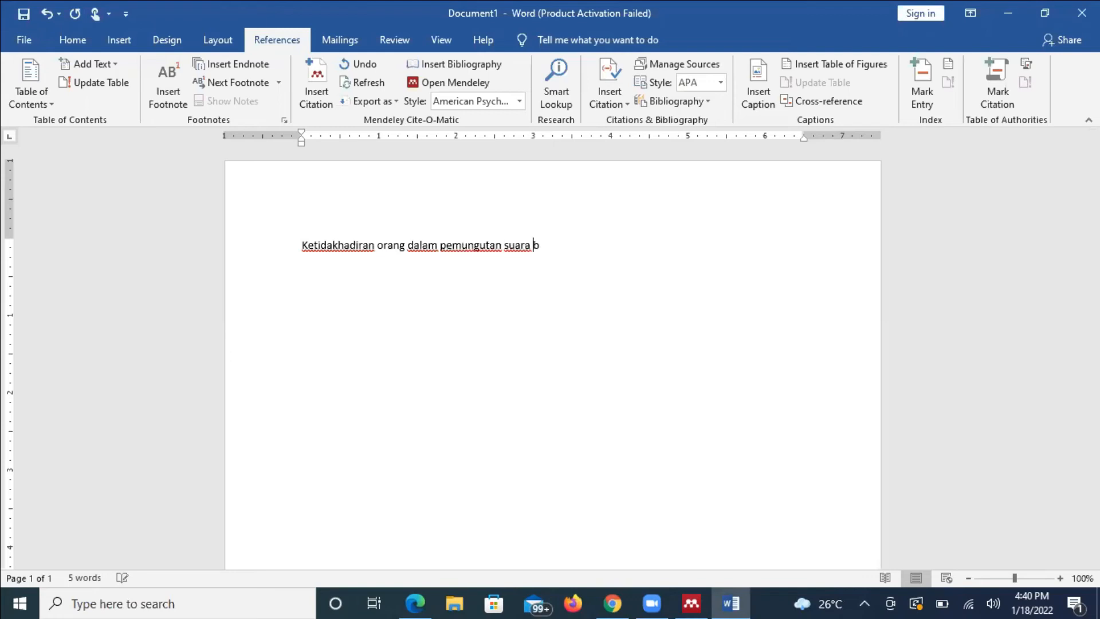
text(iasa disebut dengfan)
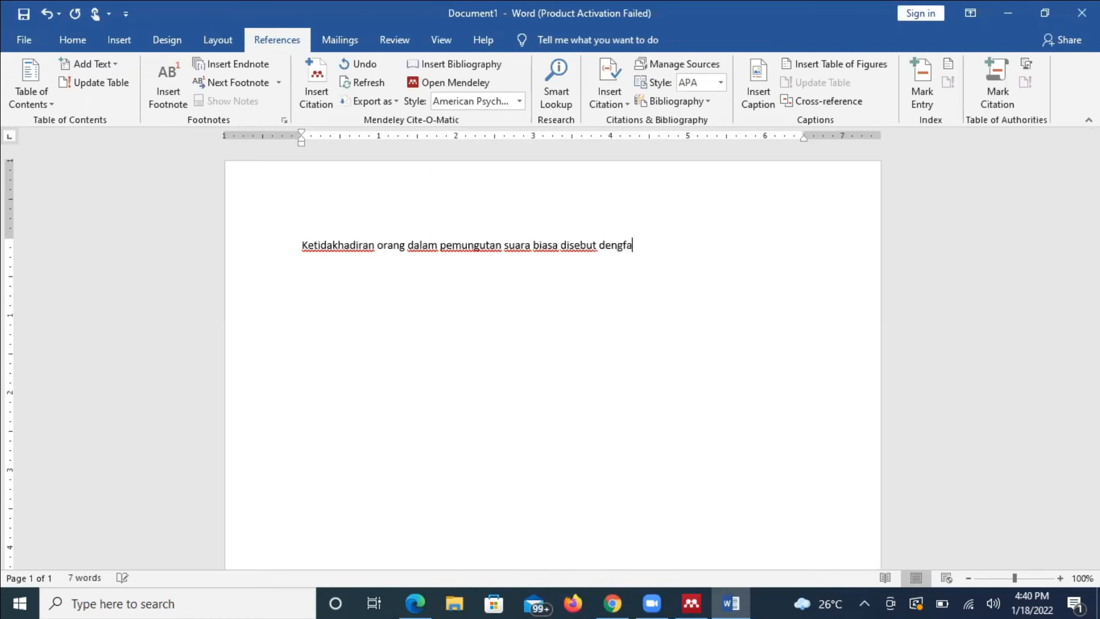
key(BackSpace)
key(BackSpace)
key(BackSpace)
key(BackSpace)
text(an go)
text(lpul)
key(BackSpace)
text(t)
click(329, 110)
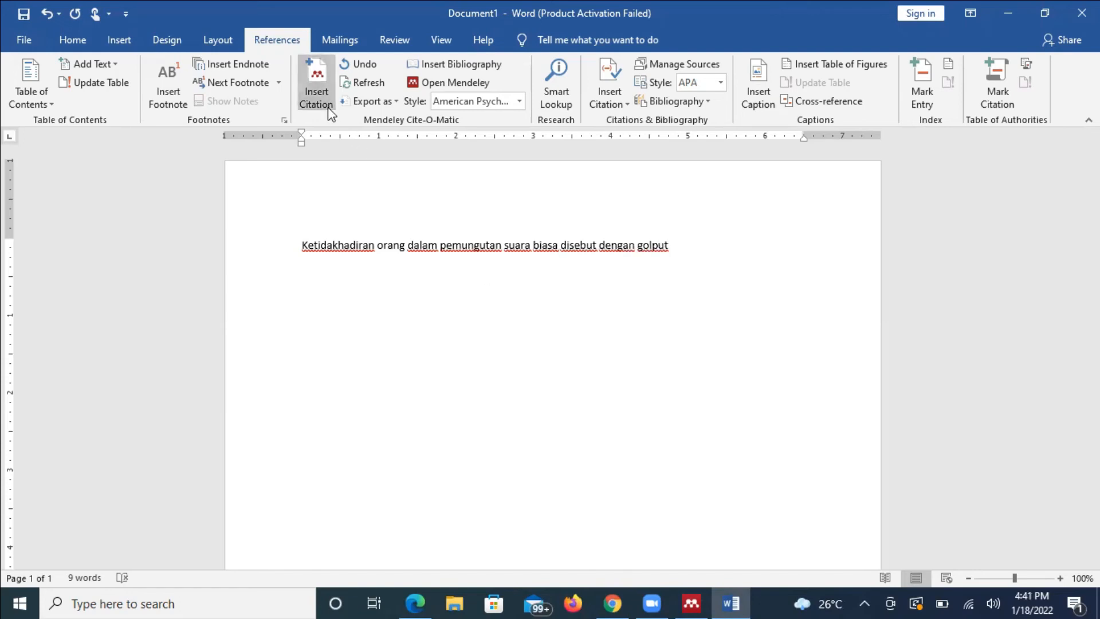
text(p)
key(BackSpace)
click(942, 299)
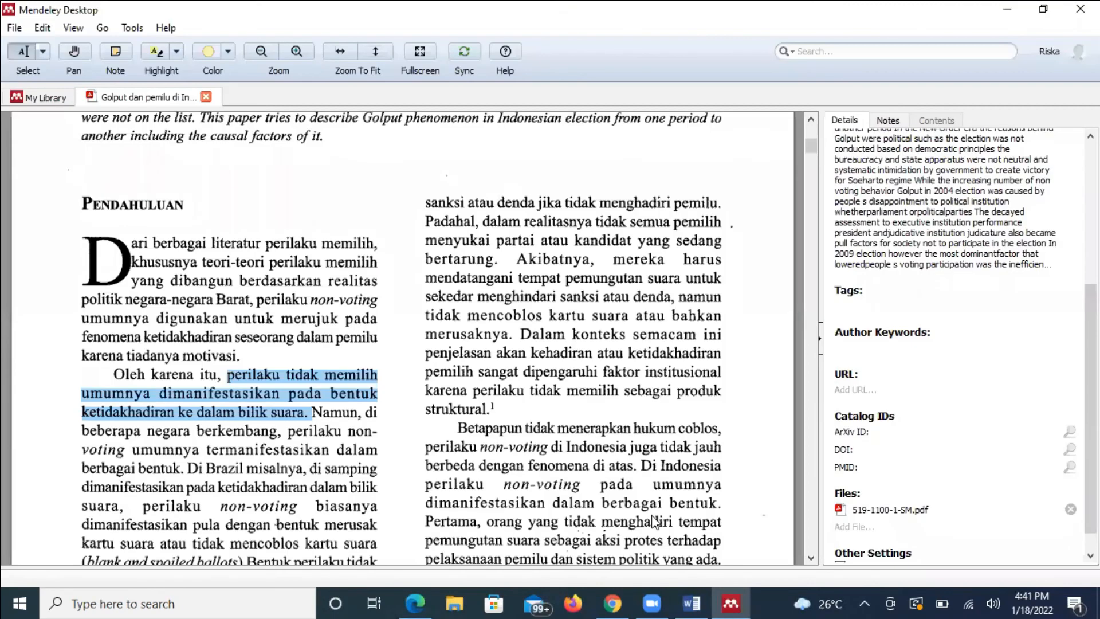
key(alt+Tab)
Insert a Mendeley citation after "golput", searching for "pemilu dan gol" and choosing the 2009 entry "Golput dan pemilu di Indonesia".
click(318, 83)
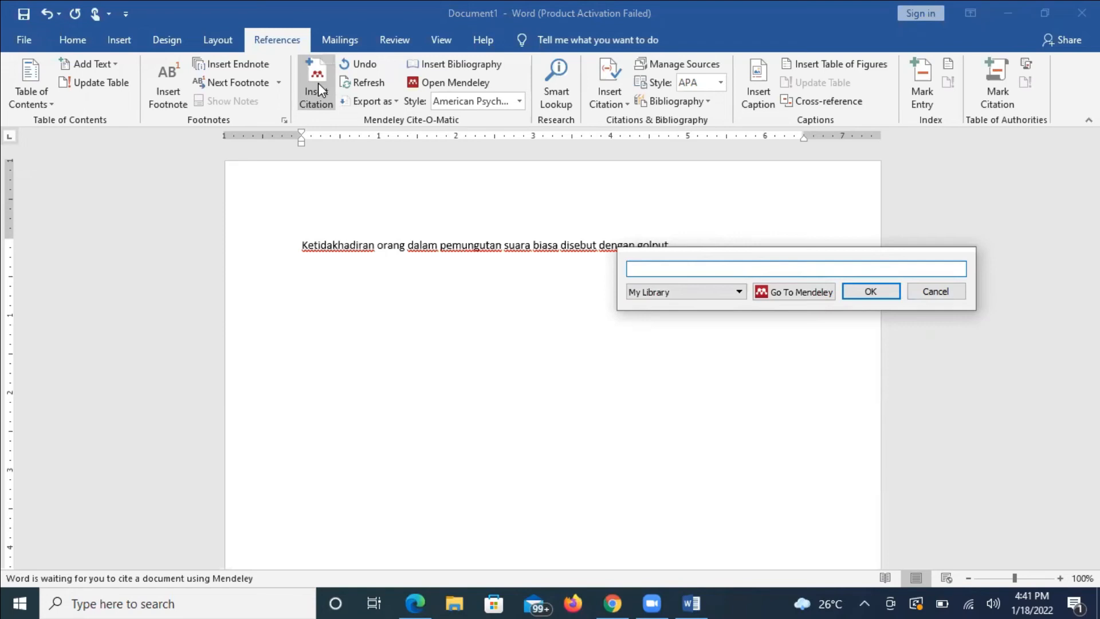
text(pemilu)
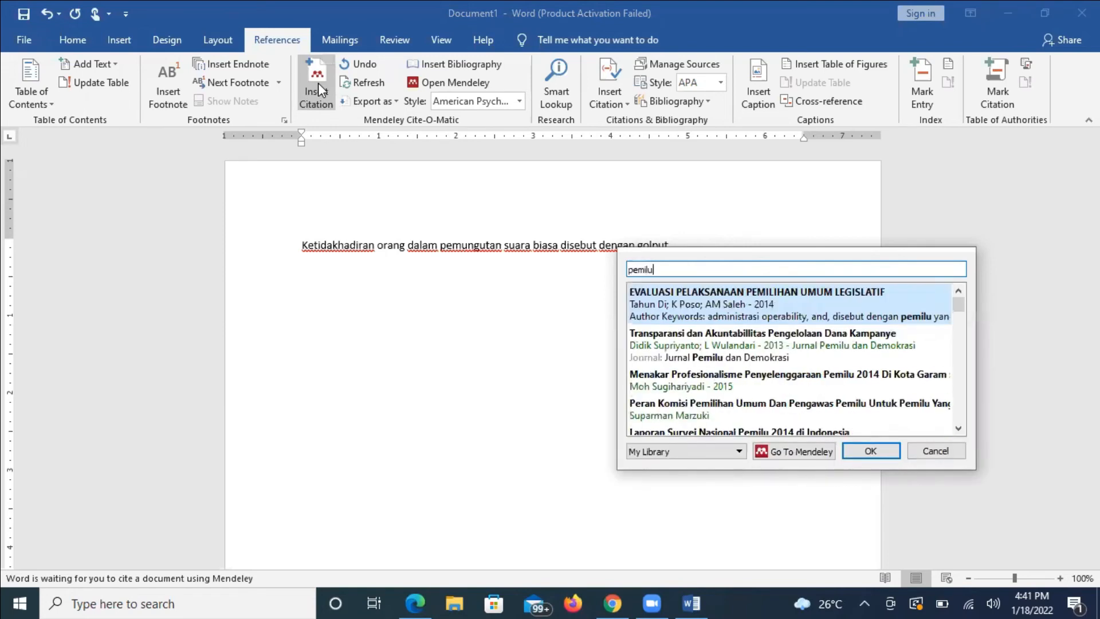
text( dan gol)
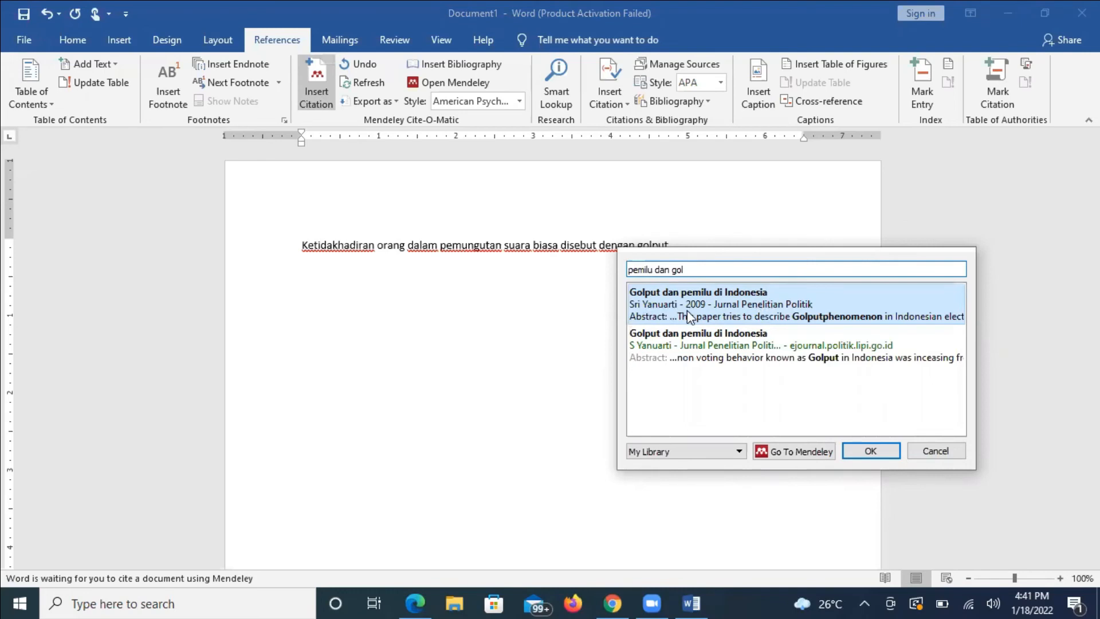
click(789, 304)
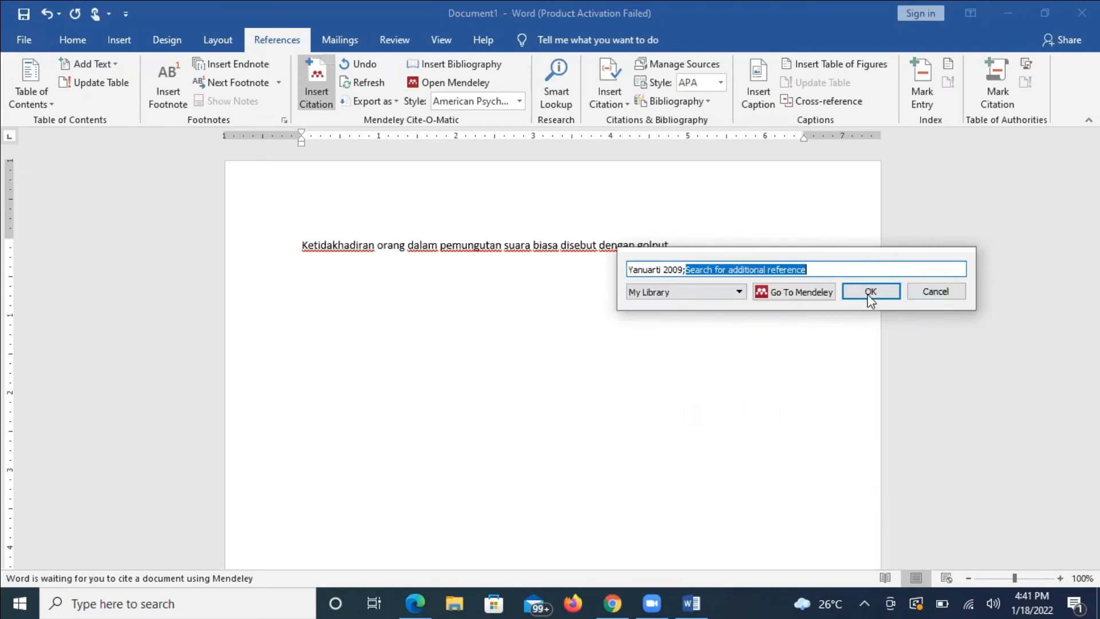
click(870, 293)
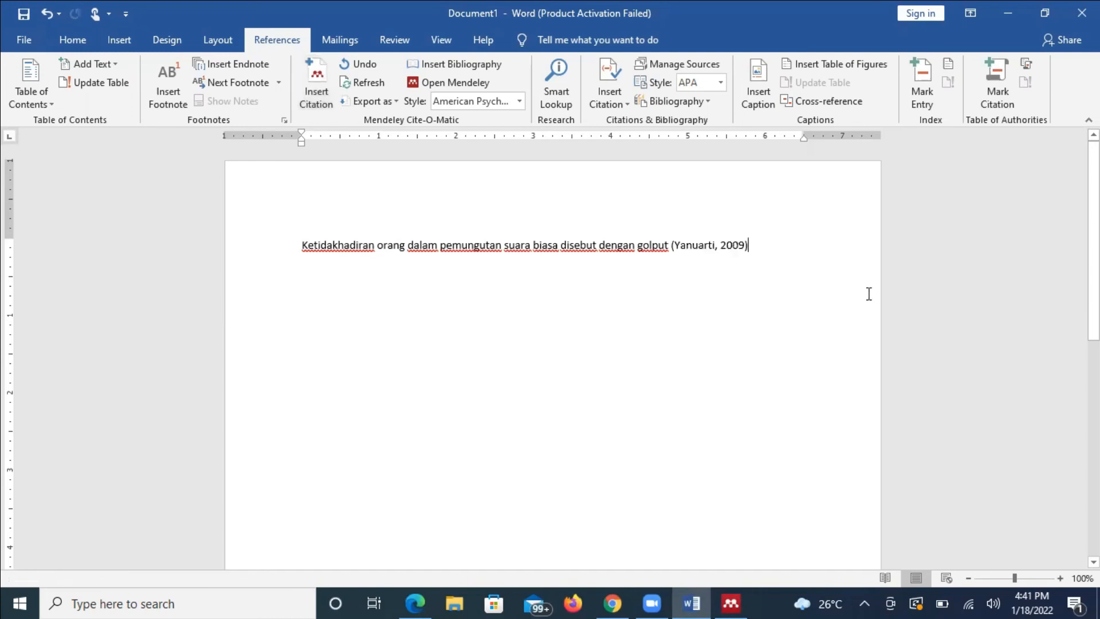
Open the 2009 Mendeley citation at the end of the sentence for editing.
click(731, 252)
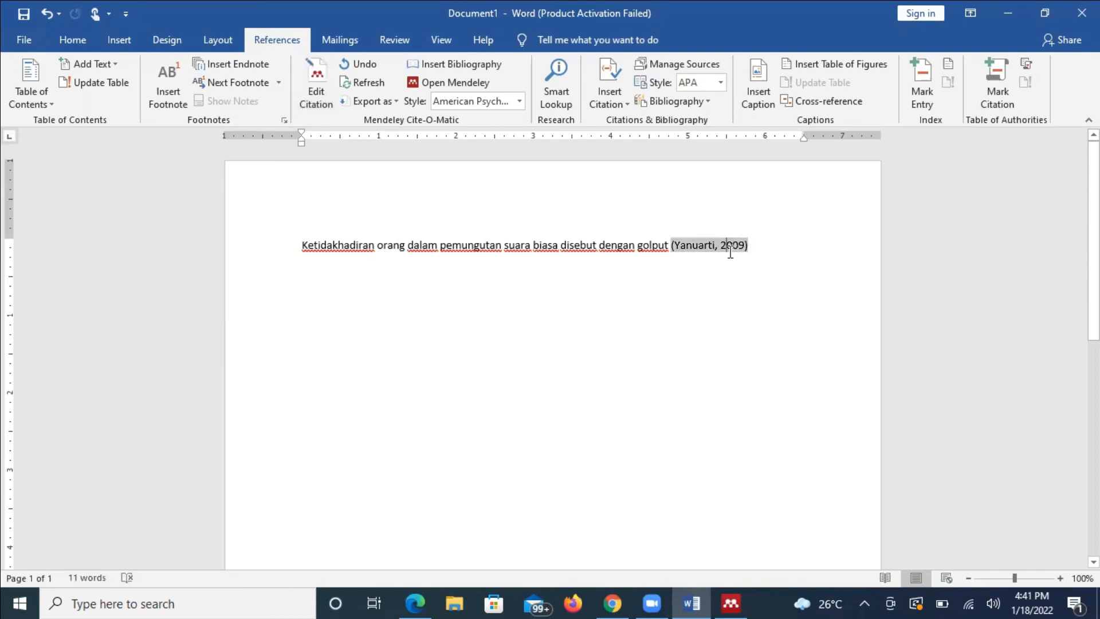
drag(734, 247, 744, 247)
click(740, 247)
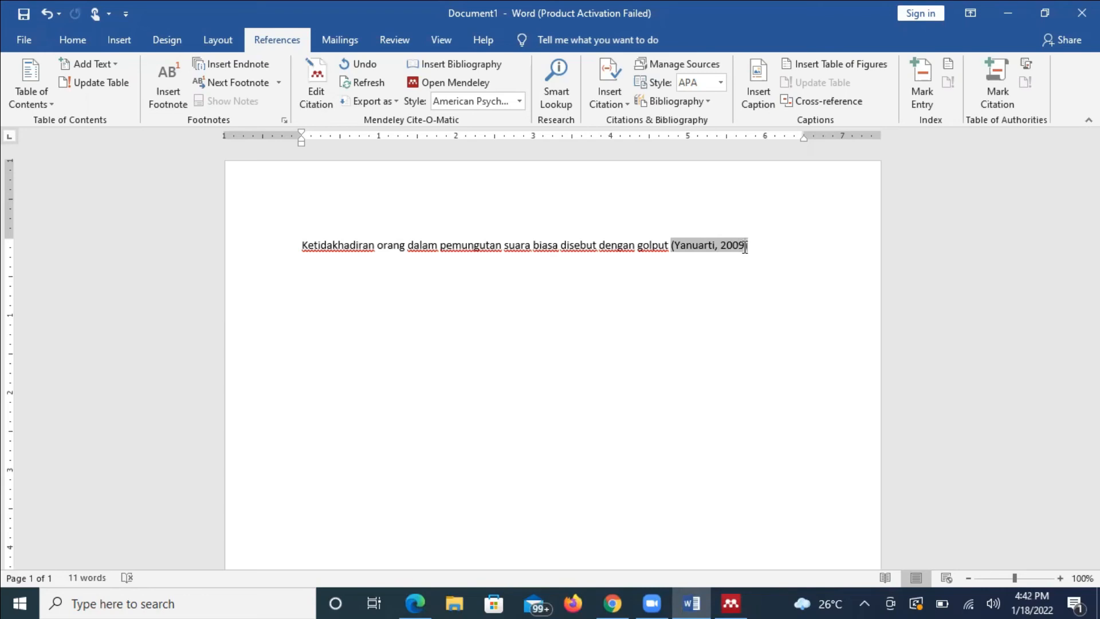
click(314, 101)
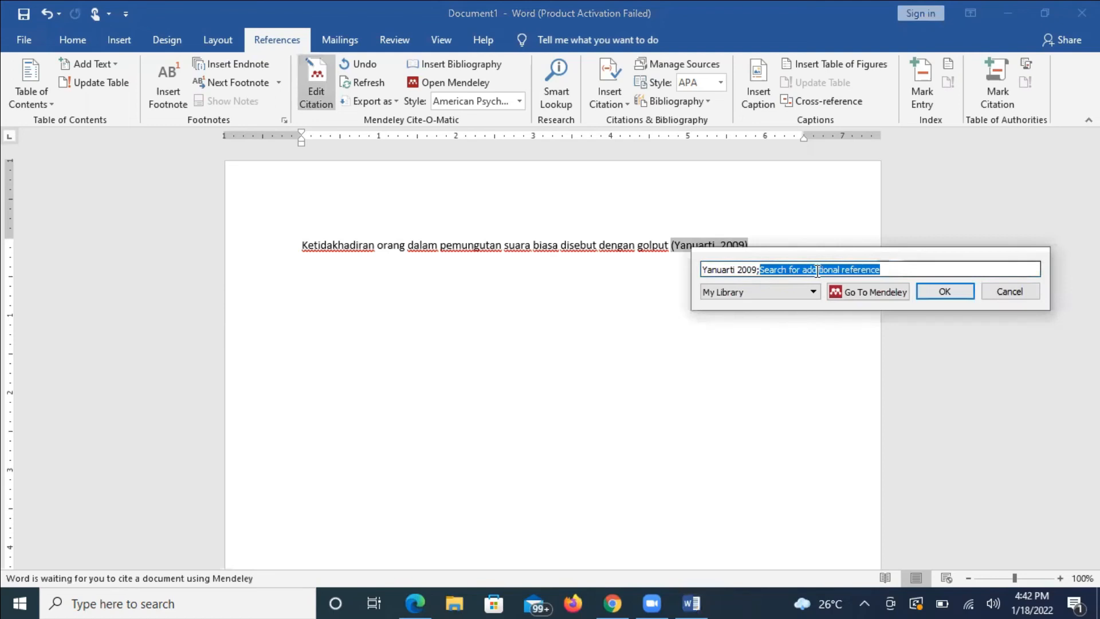
Try searching for "golput" as an additional reference in the citation and clear the search term.
text(golputr)
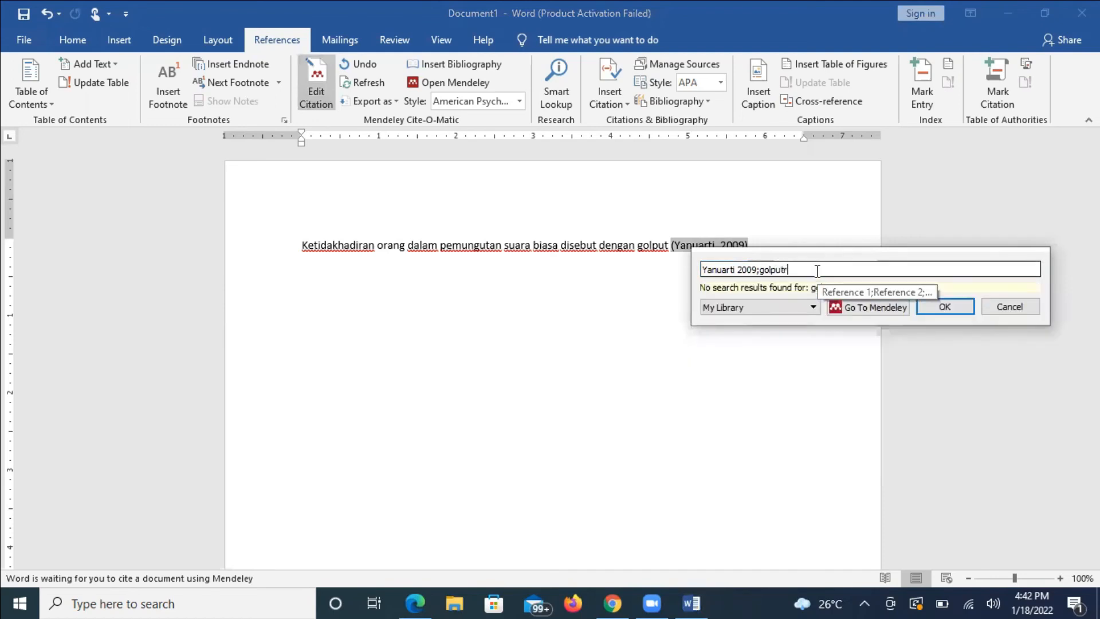
key(BackSpace)
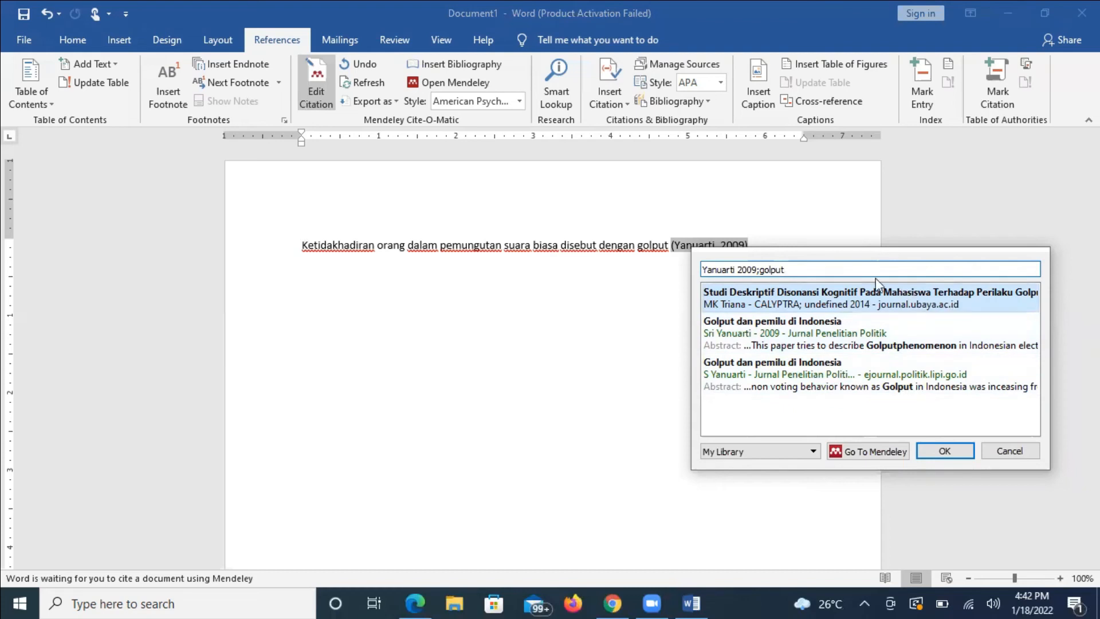
key(BackSpace)
key(BackSpace)
key(BackSpace)
key(BackSpace)
key(BackSpace)
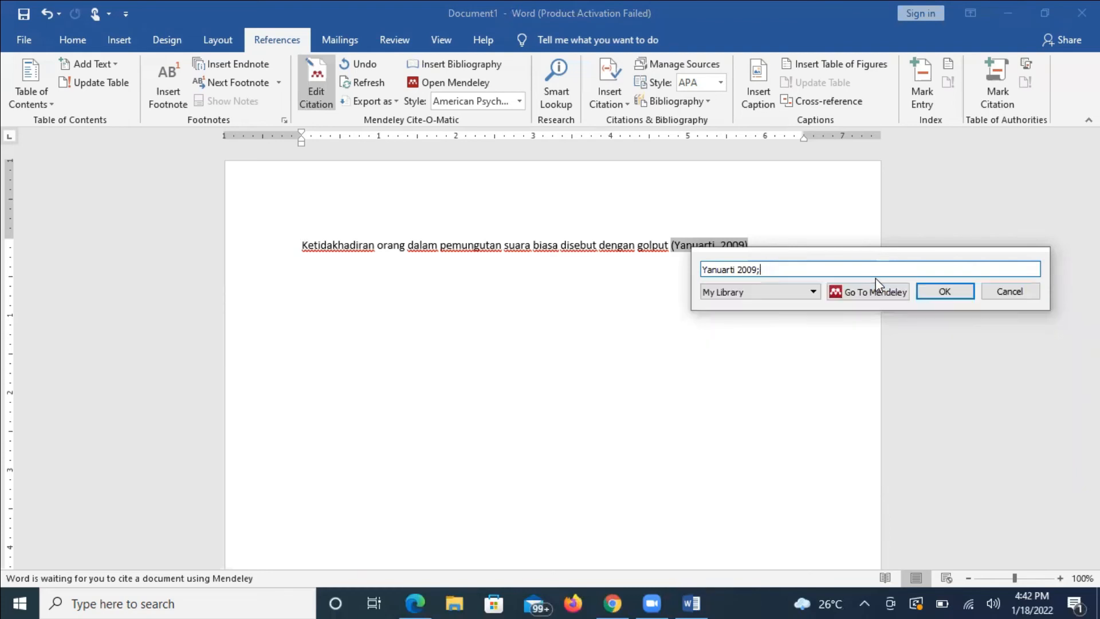
Search for "pemilu" and add the 2013 article "Transparansi dan Akuntabillitas Pengelolaan Dana Kampanye" to the citation.
text(pemilu)
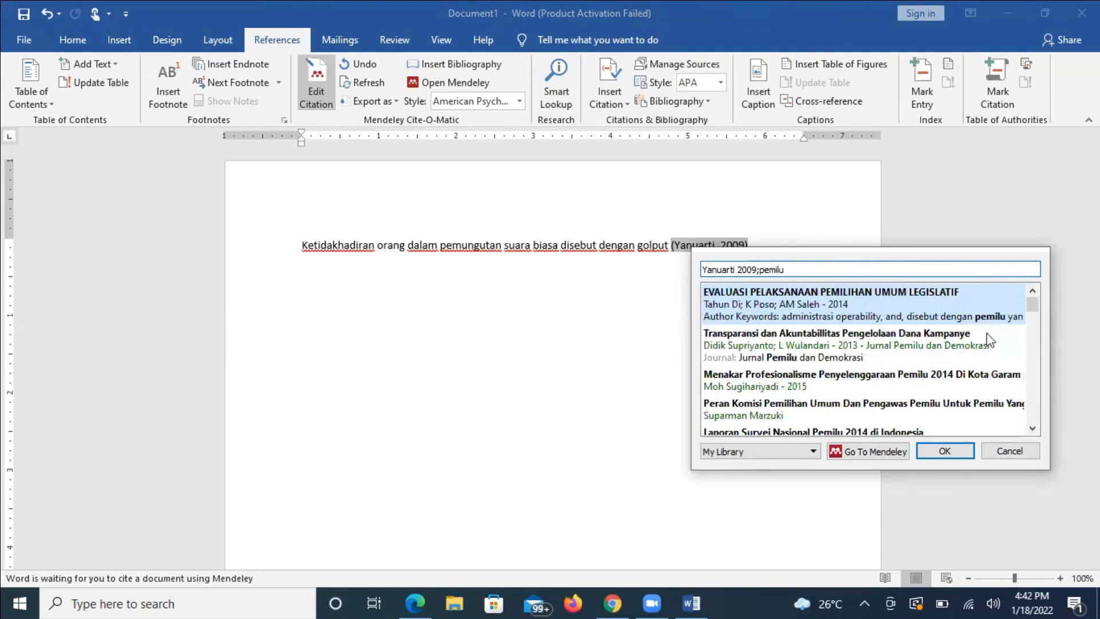
scroll(1035, 316, down, 4)
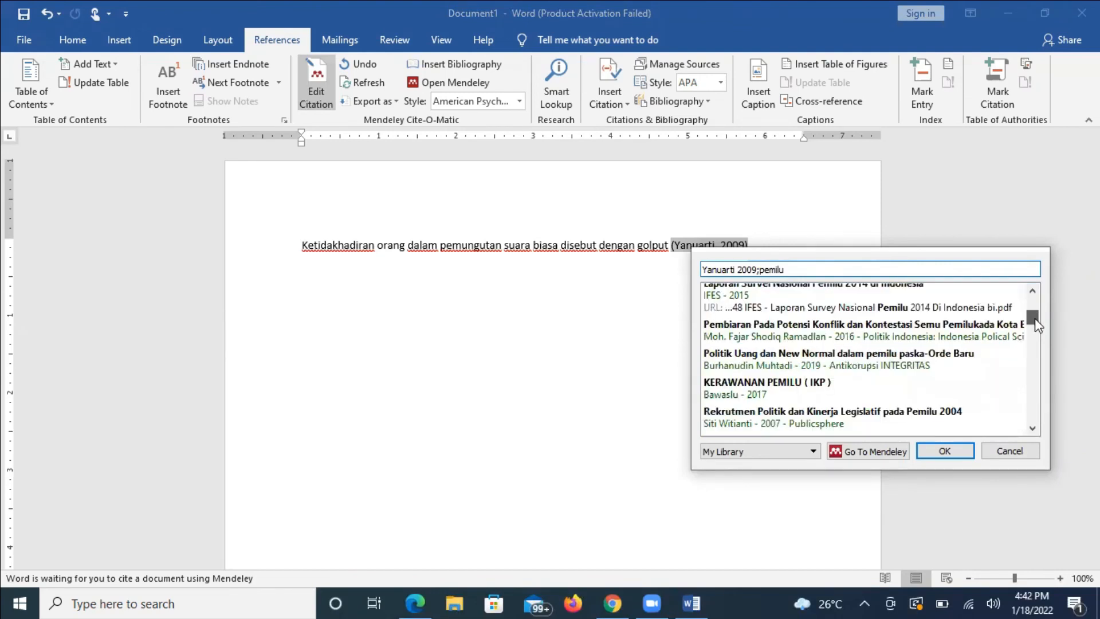
drag(1036, 311, 1035, 297)
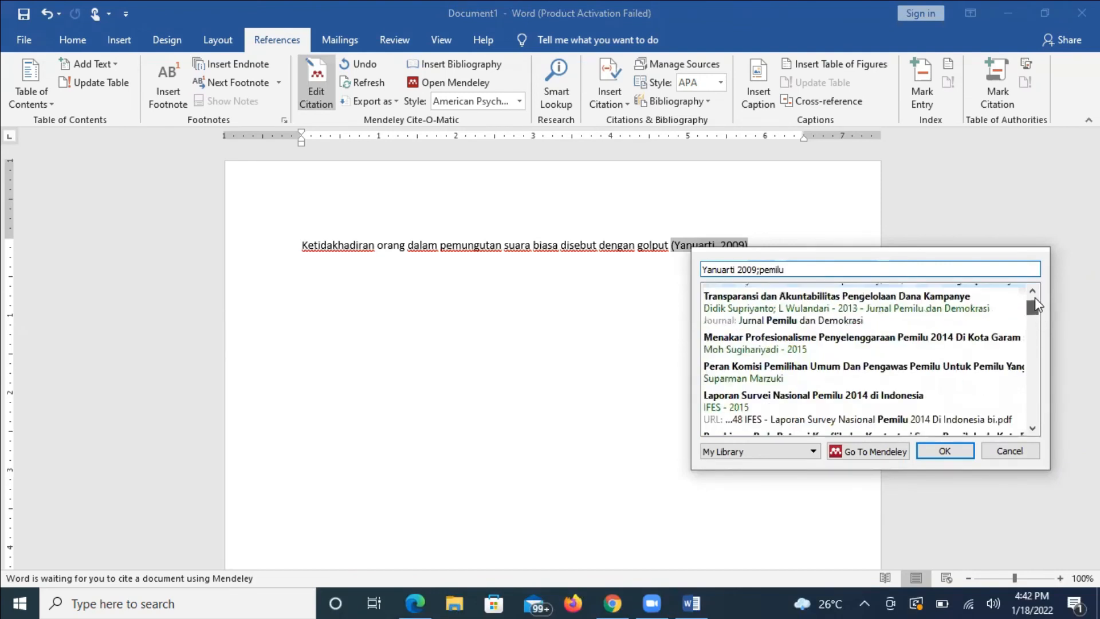
click(1033, 293)
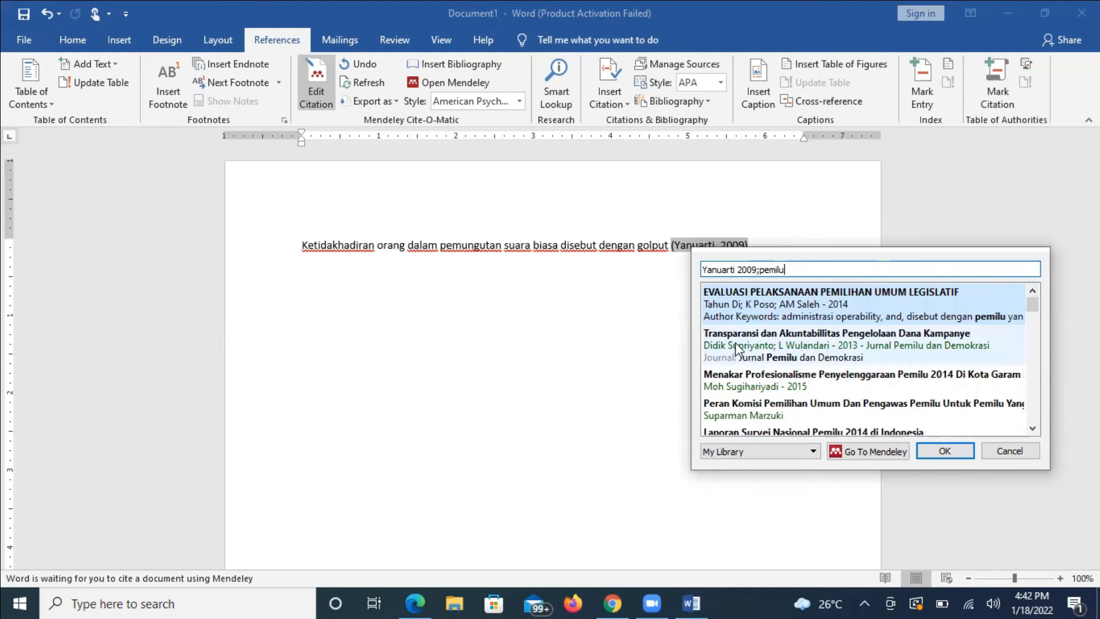
click(858, 355)
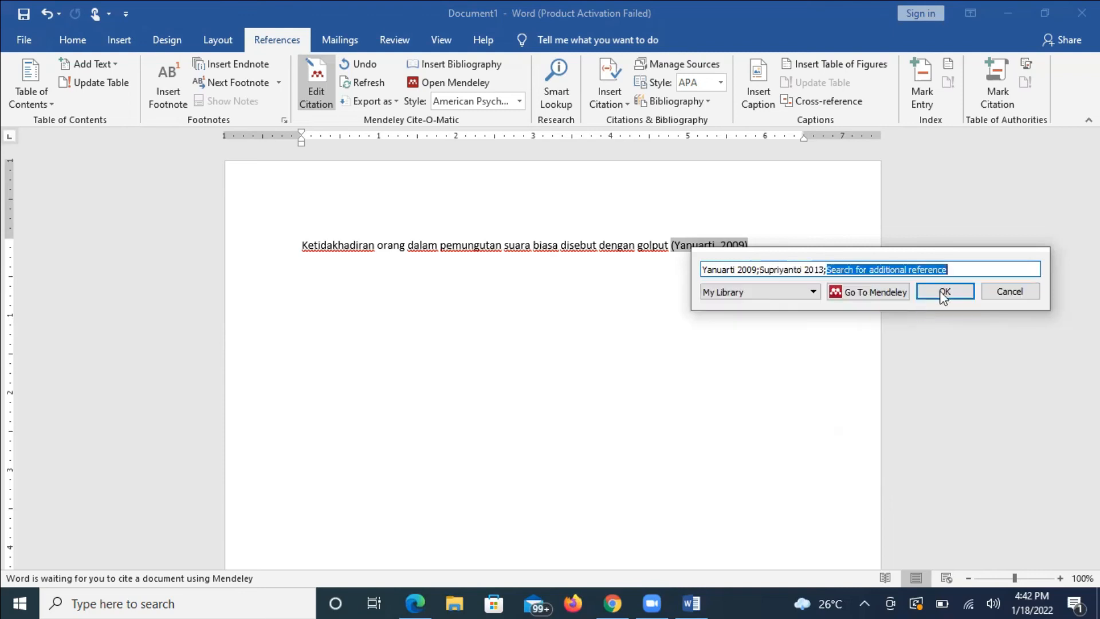
click(944, 293)
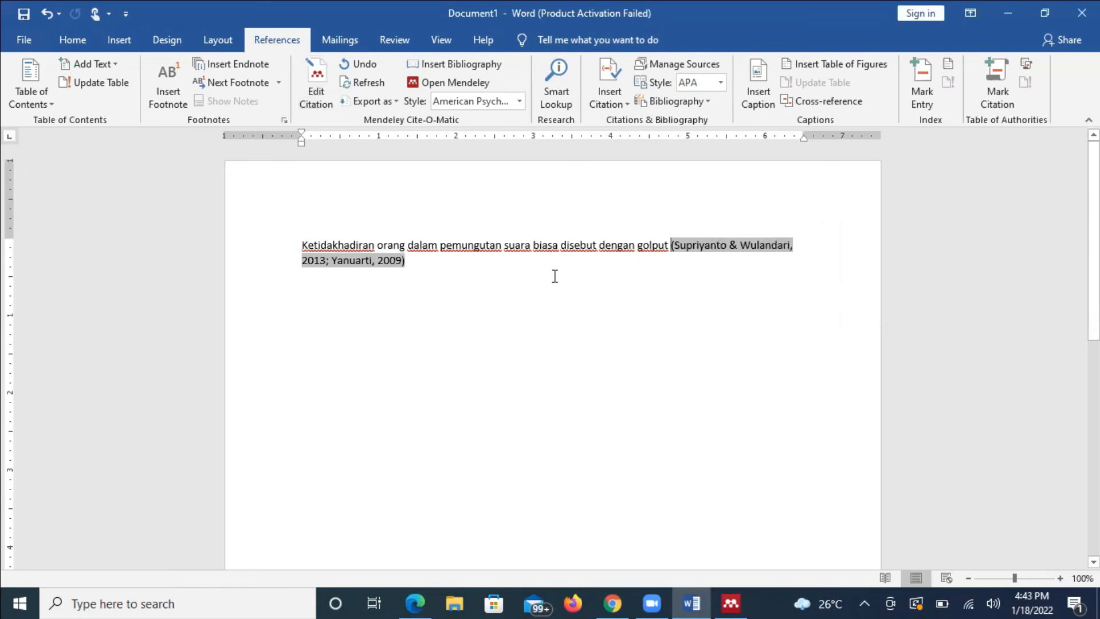
End the sentence with a period after the citation and add the heading "Daftar pustaka" several blank lines below it.
click(469, 260)
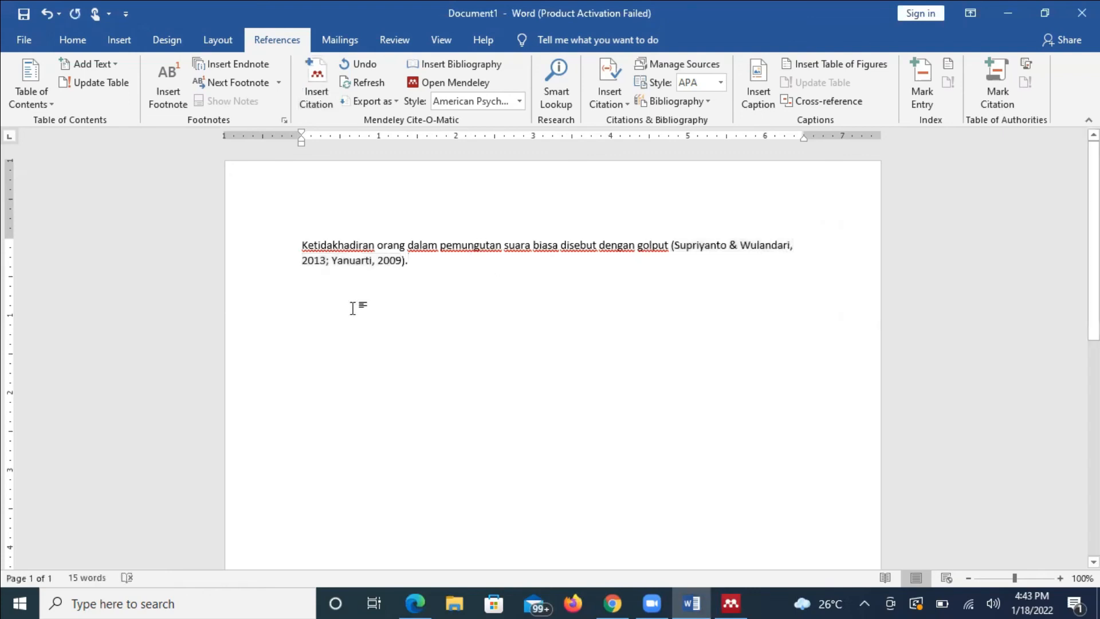
text(.)
key(Return)
key(Return)
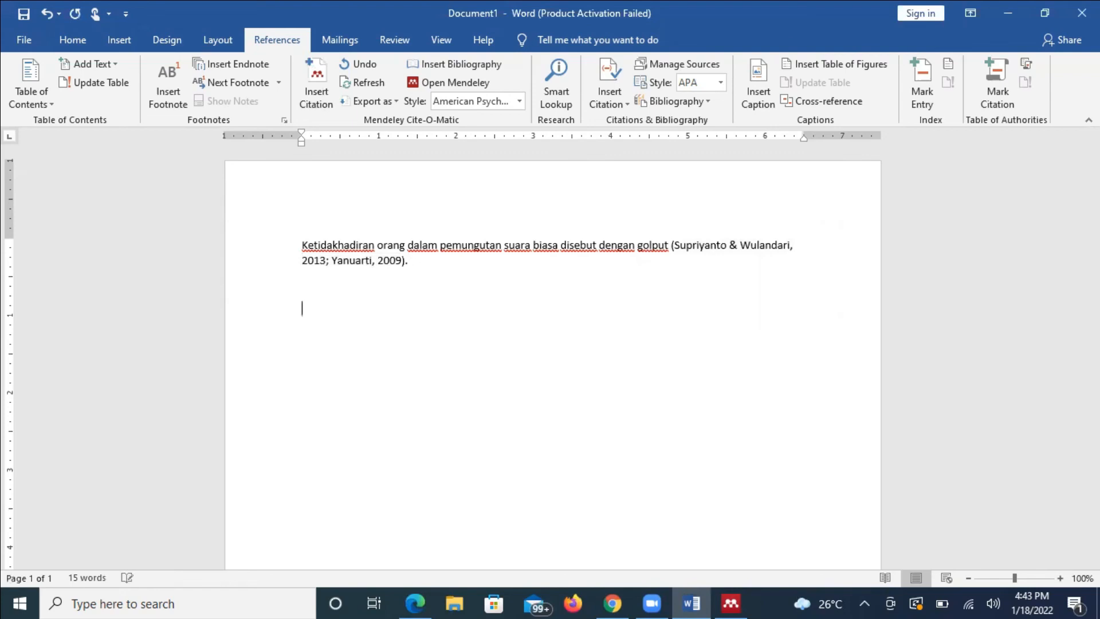
key(Return)
key(Return)
key(Return)
key(Return)
text(Daftar pustaka)
key(Return)
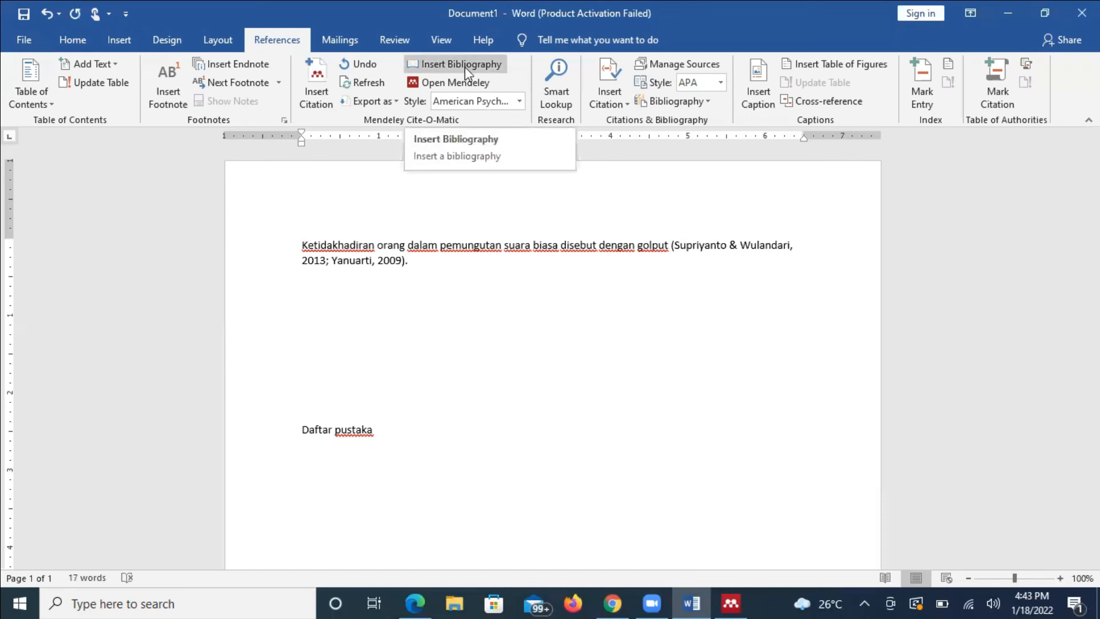
Insert the Mendeley bibliography under the "Daftar pustaka" heading and look over its entries.
click(465, 67)
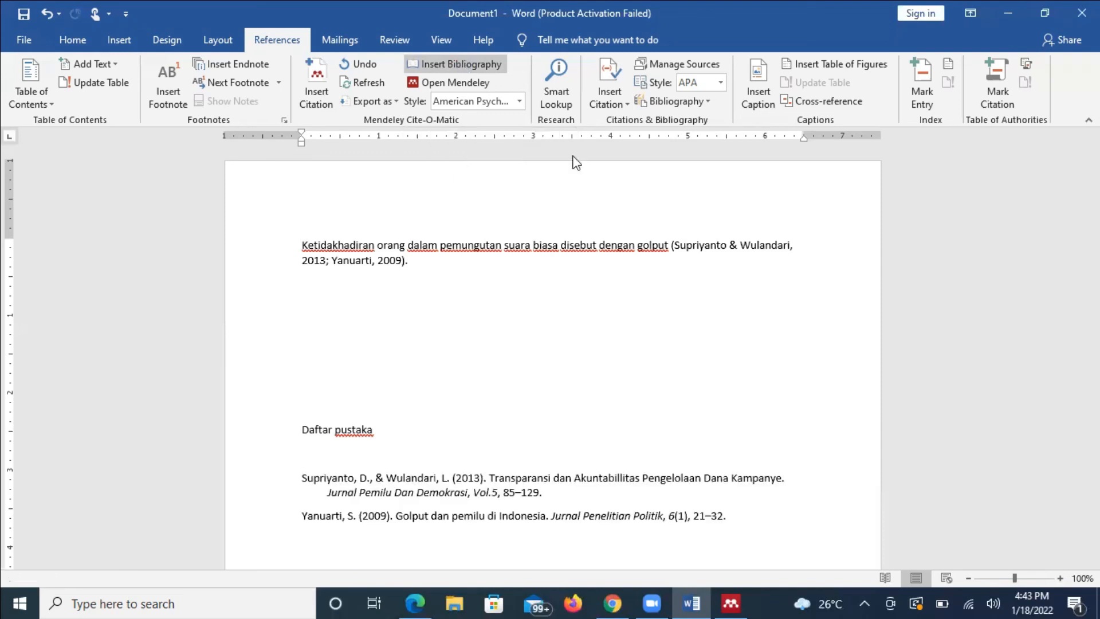
scroll(552, 358, down, 4)
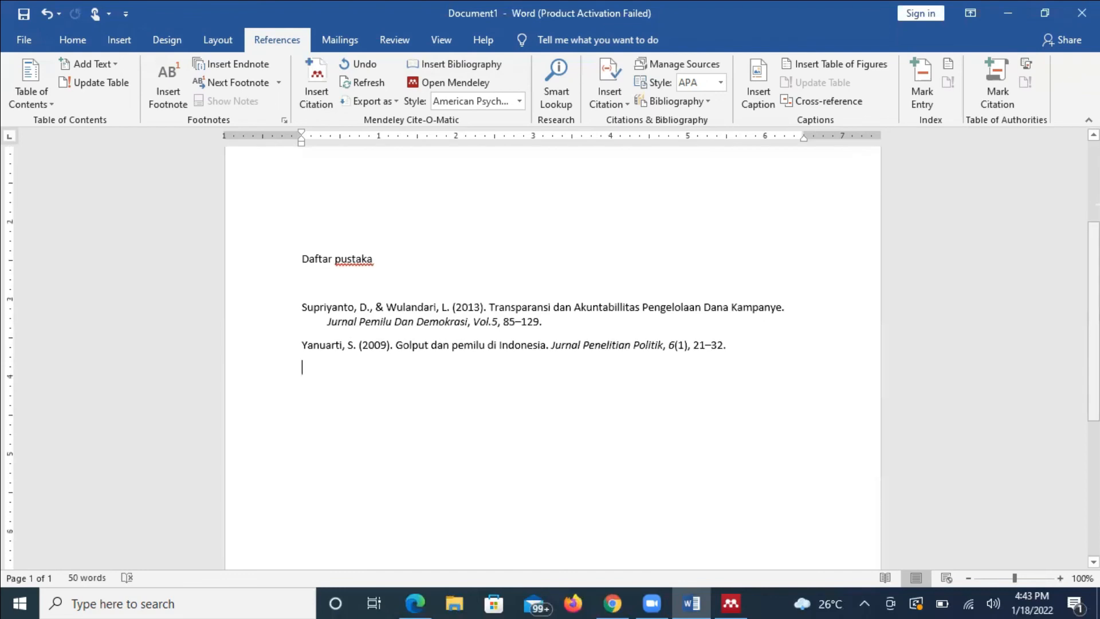
scroll(553, 358, up, 1)
scroll(630, 487, up, 3)
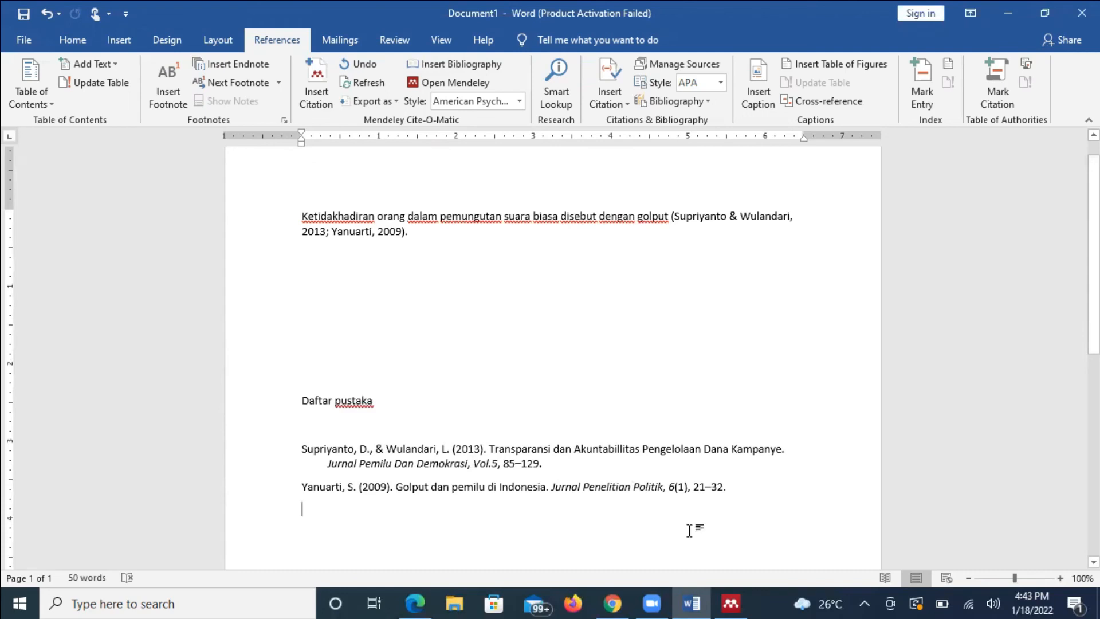
click(624, 596)
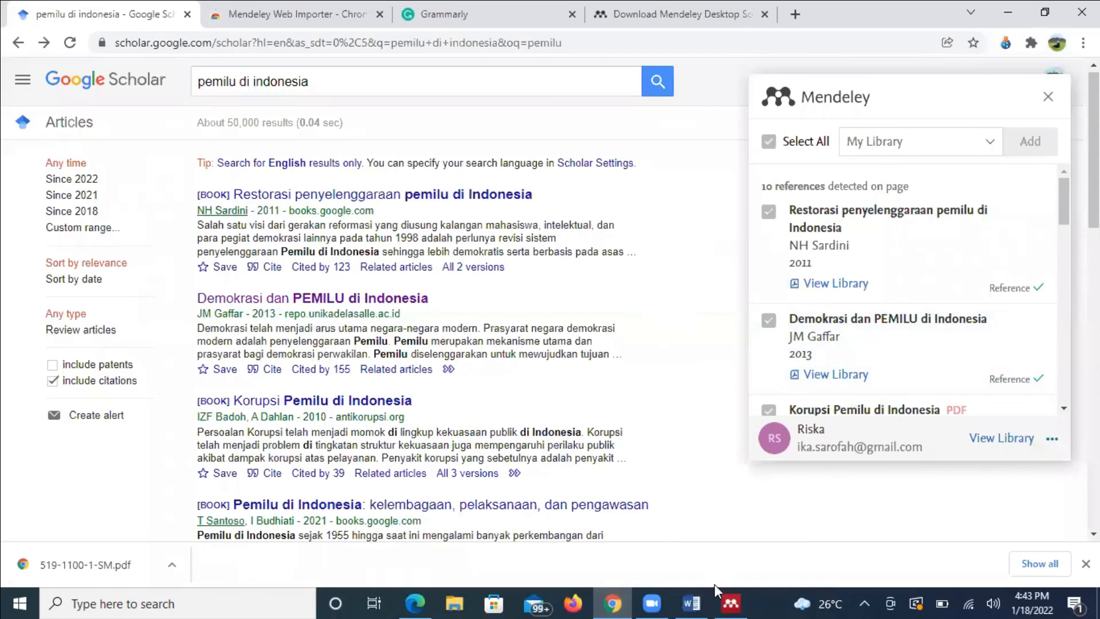
click(692, 603)
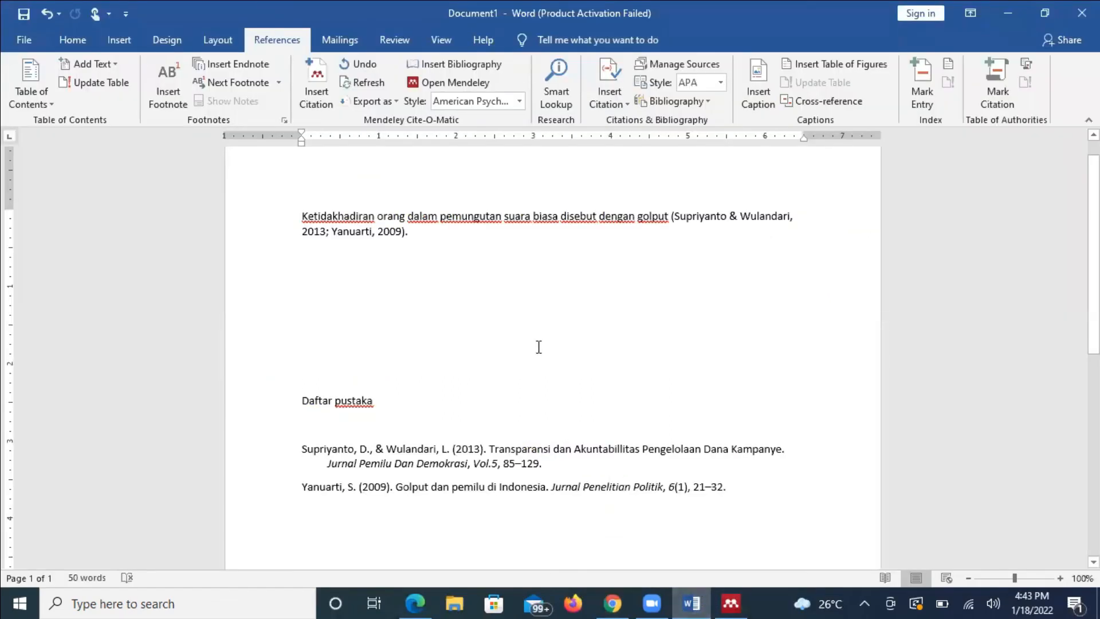